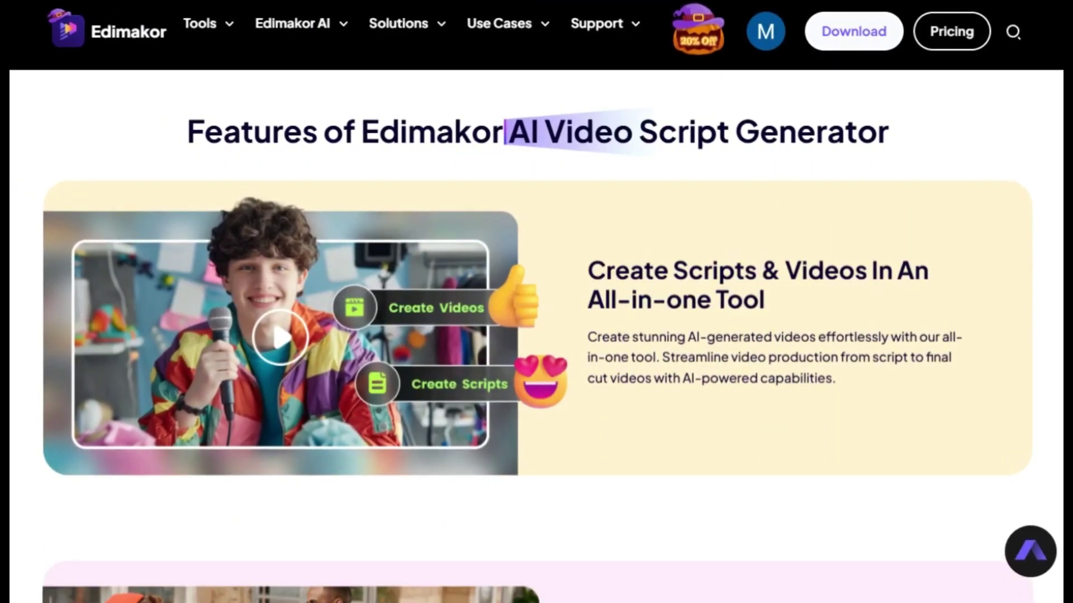
Step: Scroll down through the Edimakor website's AI feature sections
scroll(536, 335, down, 5)
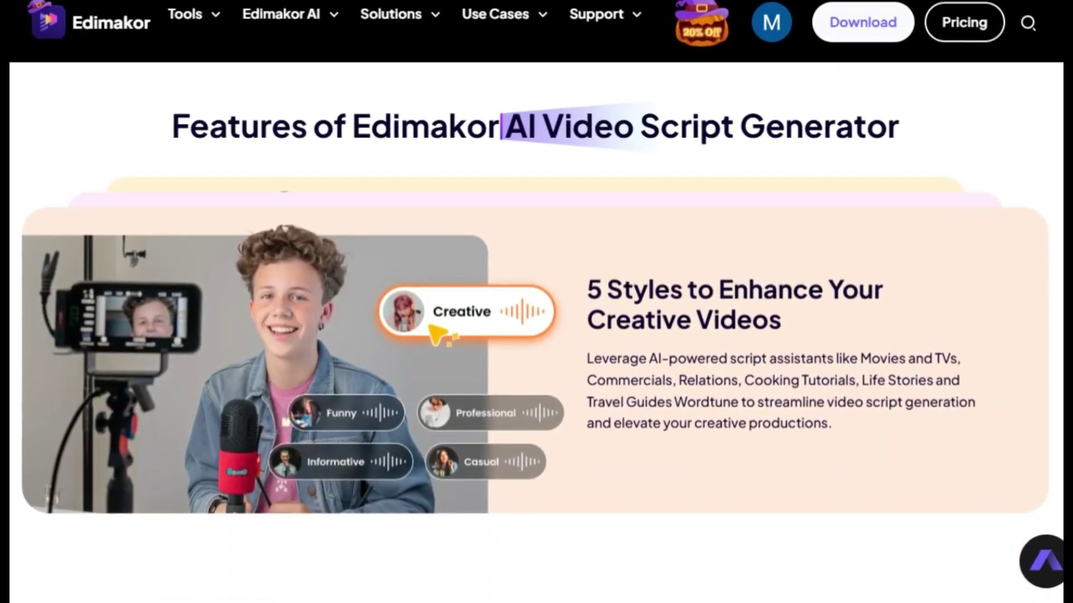
scroll(536, 335, down, 5)
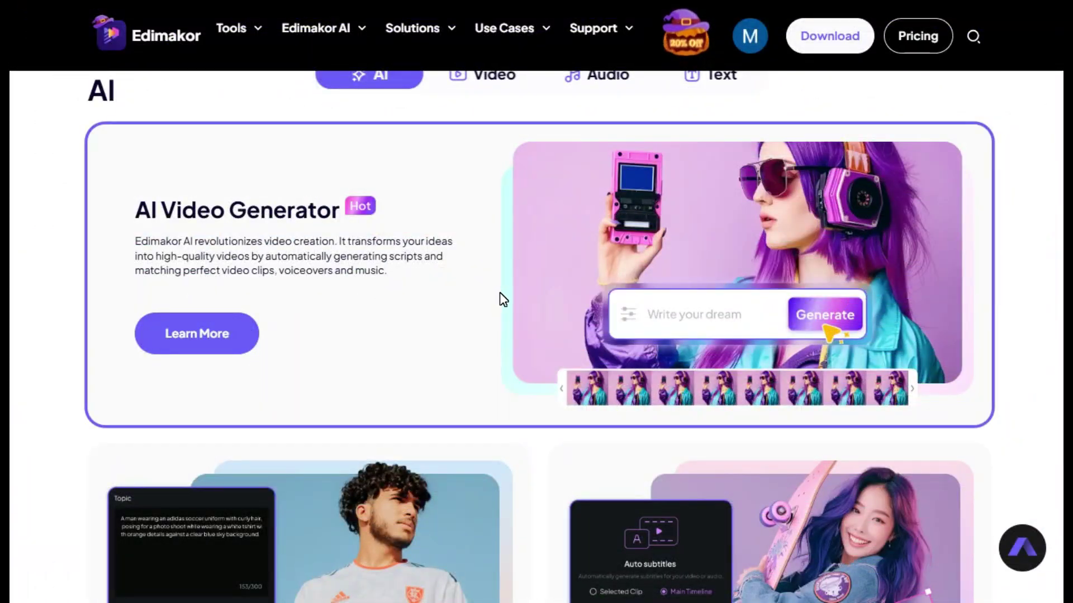
scroll(500, 293, down, 3)
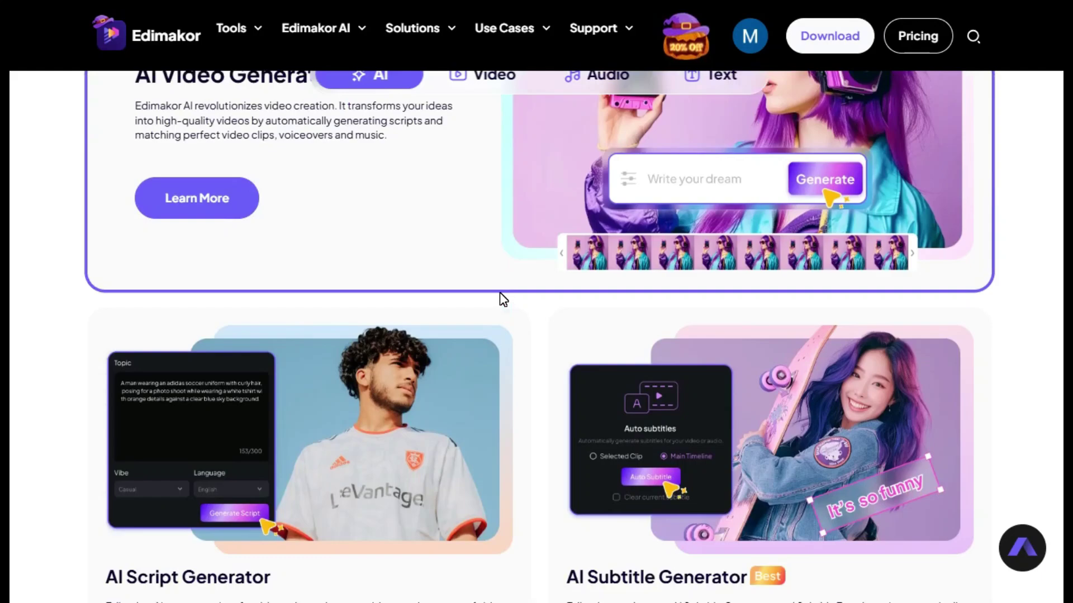
scroll(499, 292, down, 1)
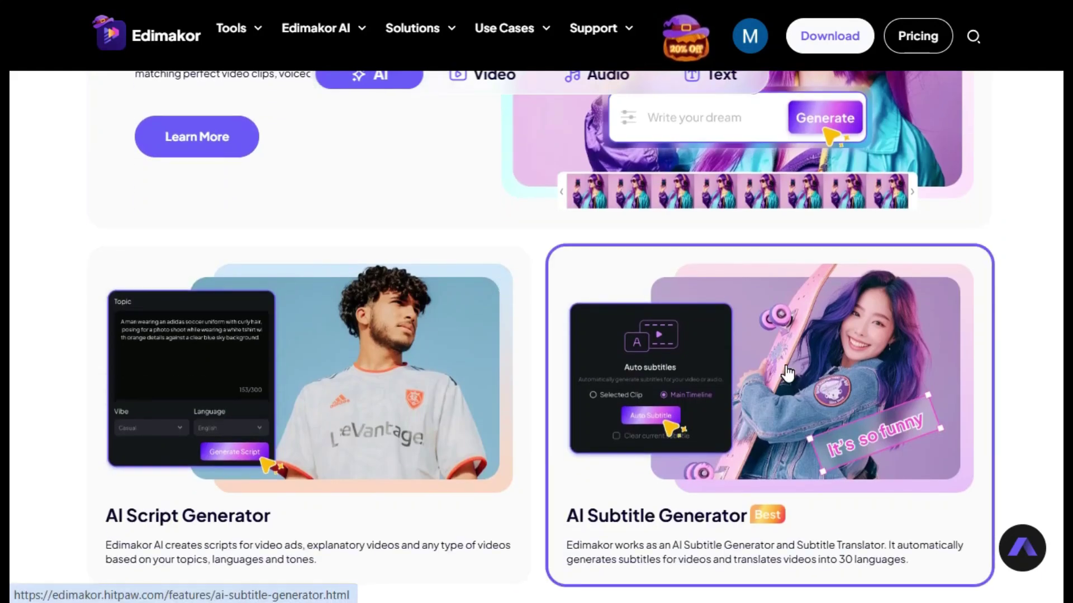
scroll(35, 365, down, 10)
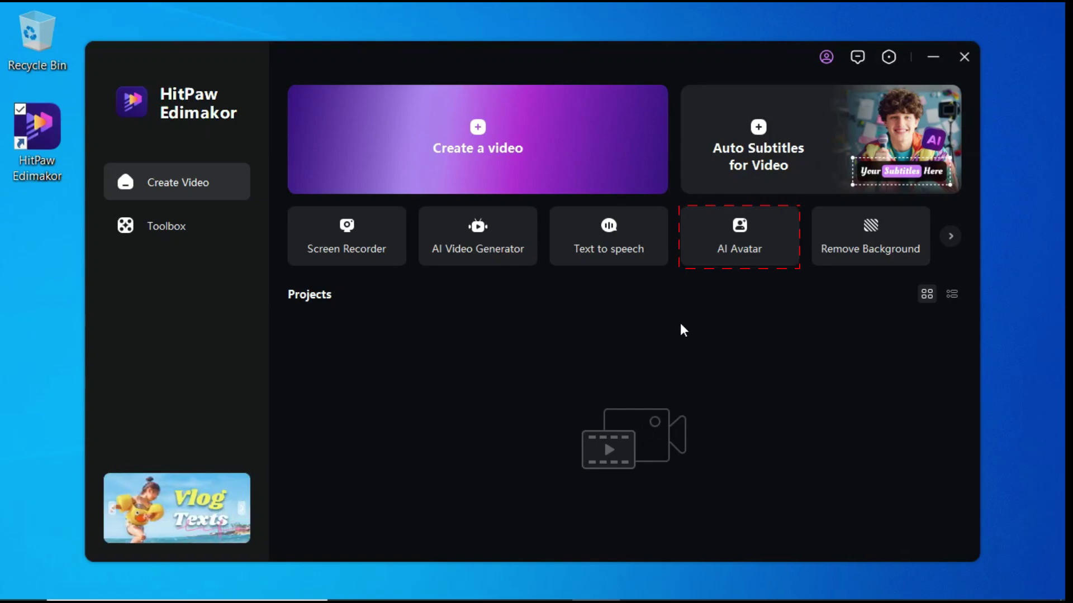
Step: Start an AI Avatar project and compare Local Audio and Record Voice before returning to Text to Speech
click(743, 237)
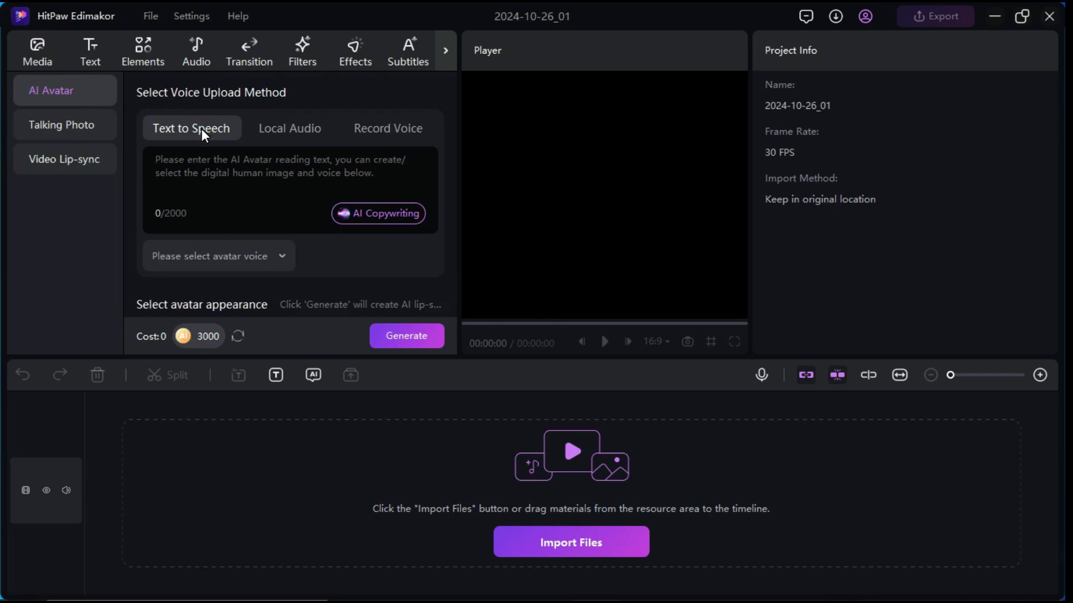
click(295, 134)
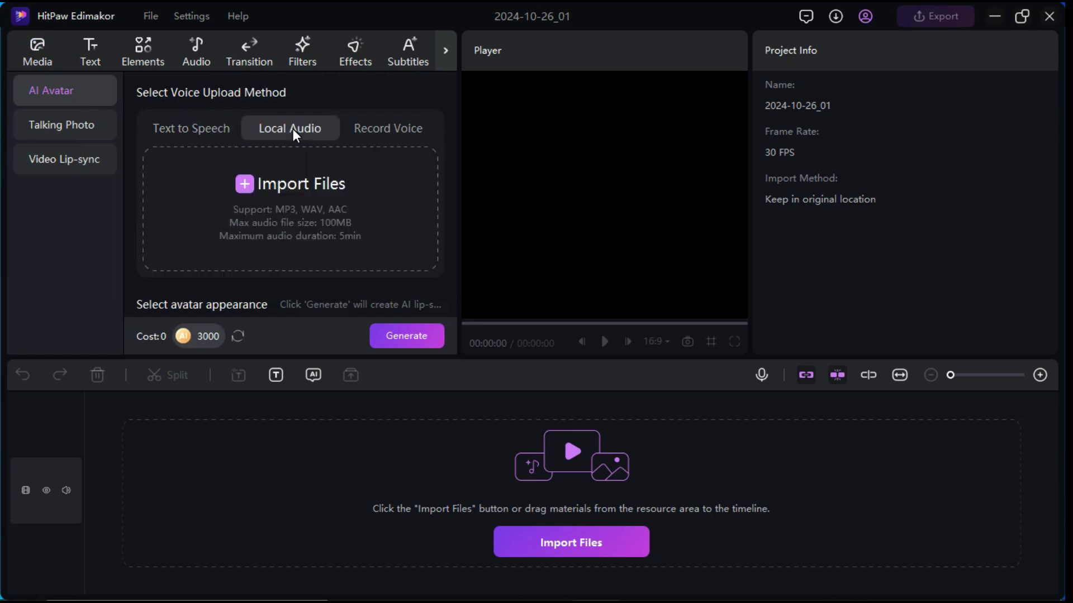
click(382, 132)
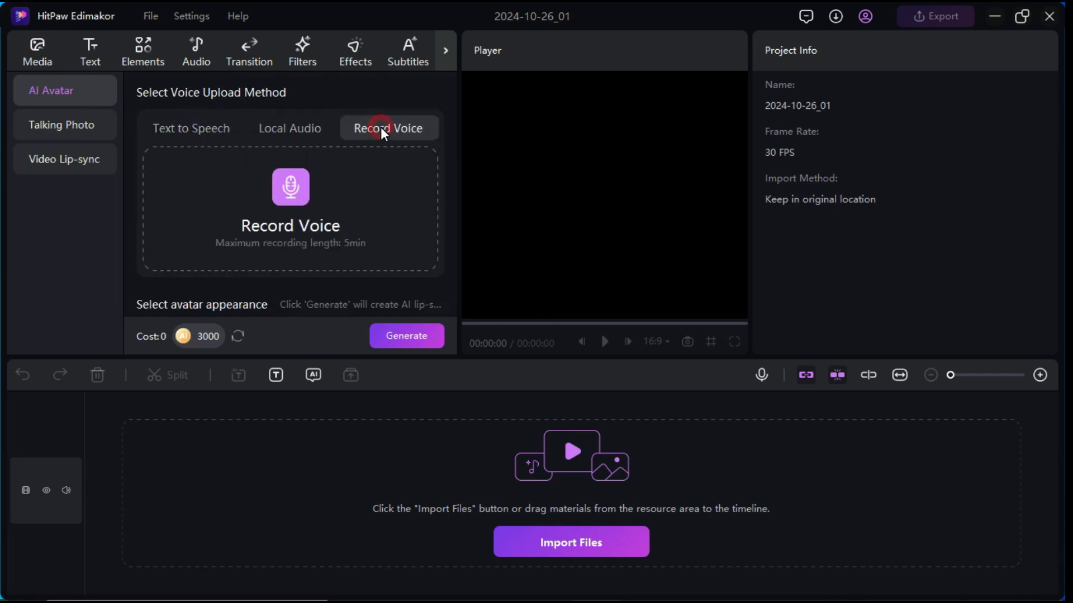
click(196, 130)
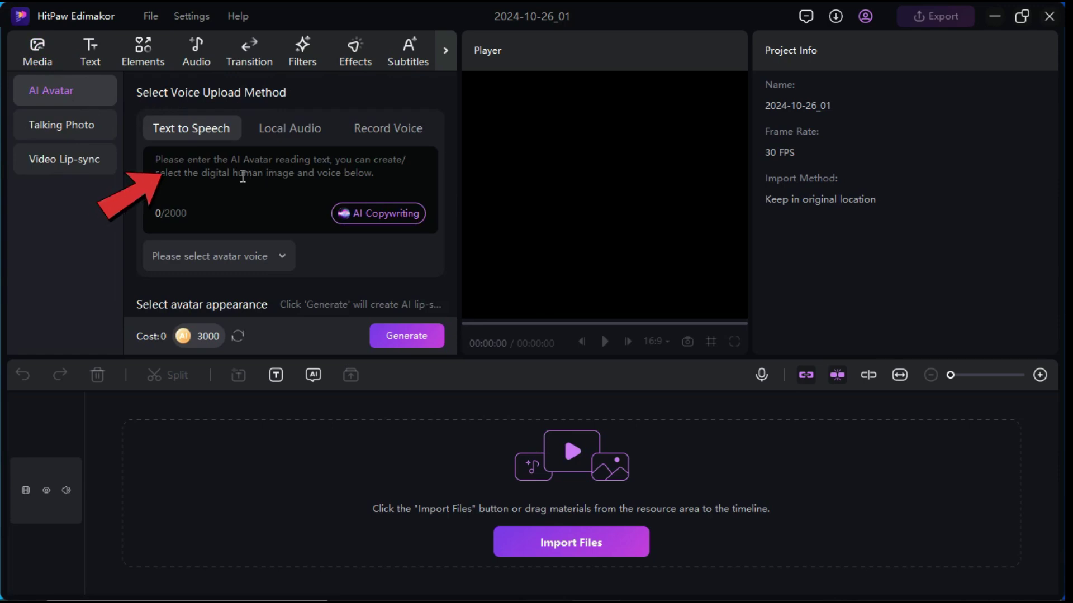
Step: Browse the AI Copywriting presets, then paste the 92-character Text to Video and Image to Video script
click(369, 213)
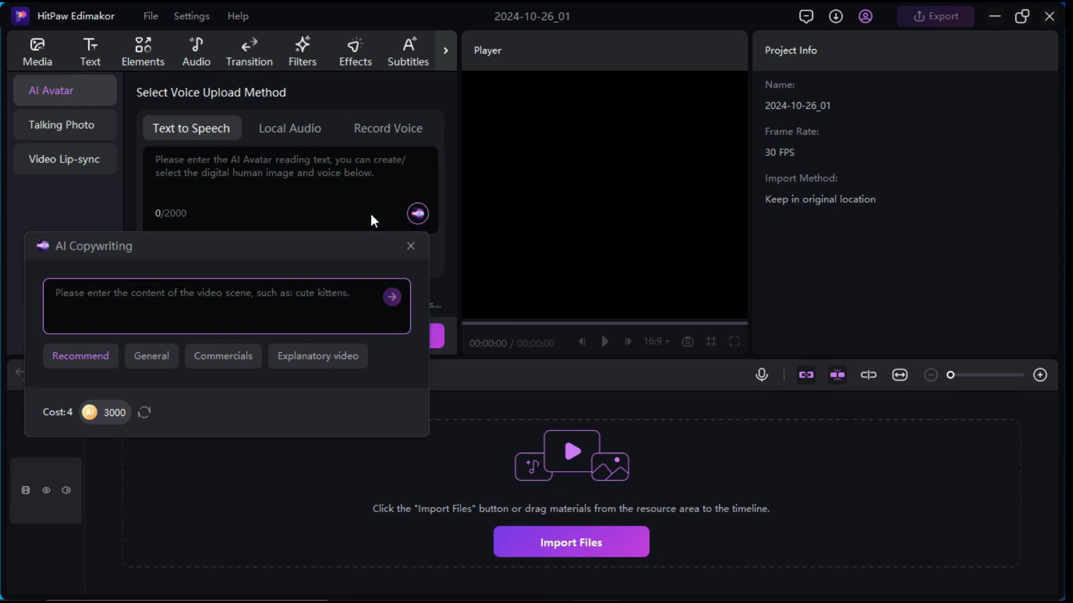
click(150, 358)
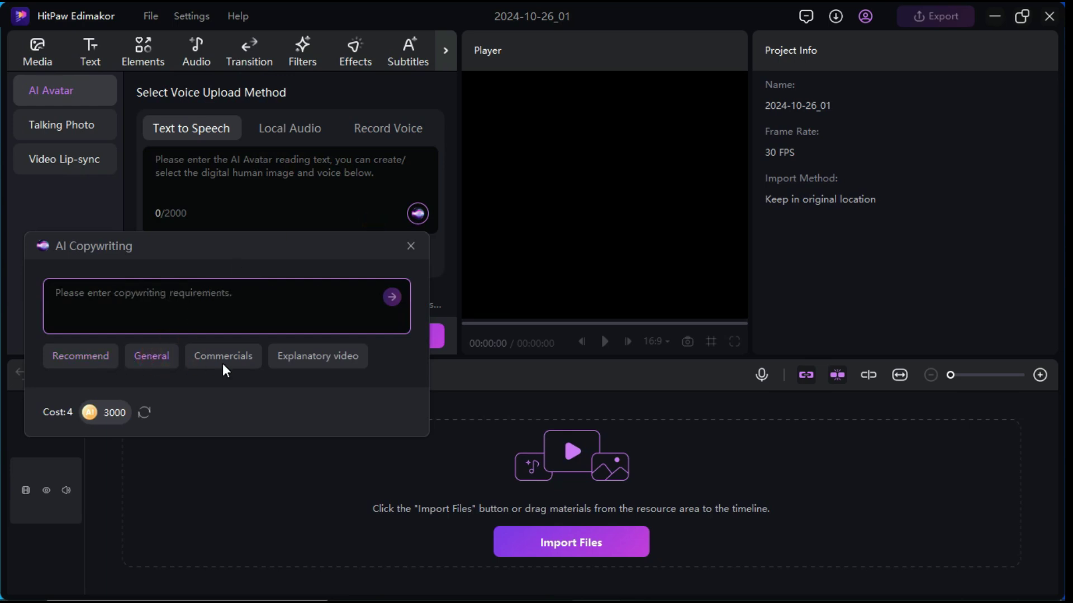
click(222, 361)
click(316, 358)
click(408, 246)
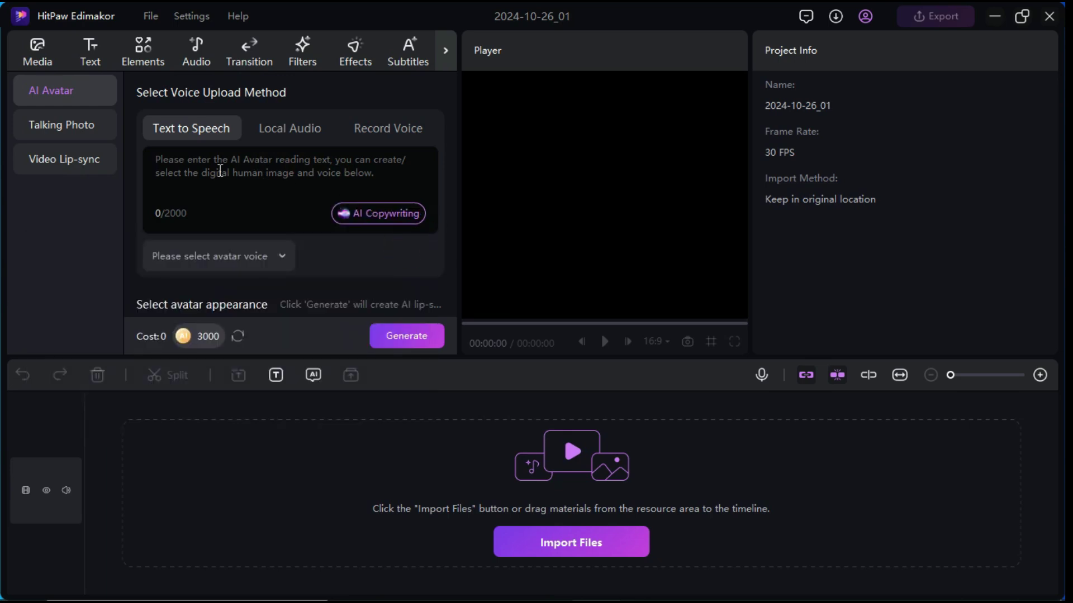
click(210, 163)
text(In this video, we dive into the amazing capabilities of Text to Video and Image to Video AI!)
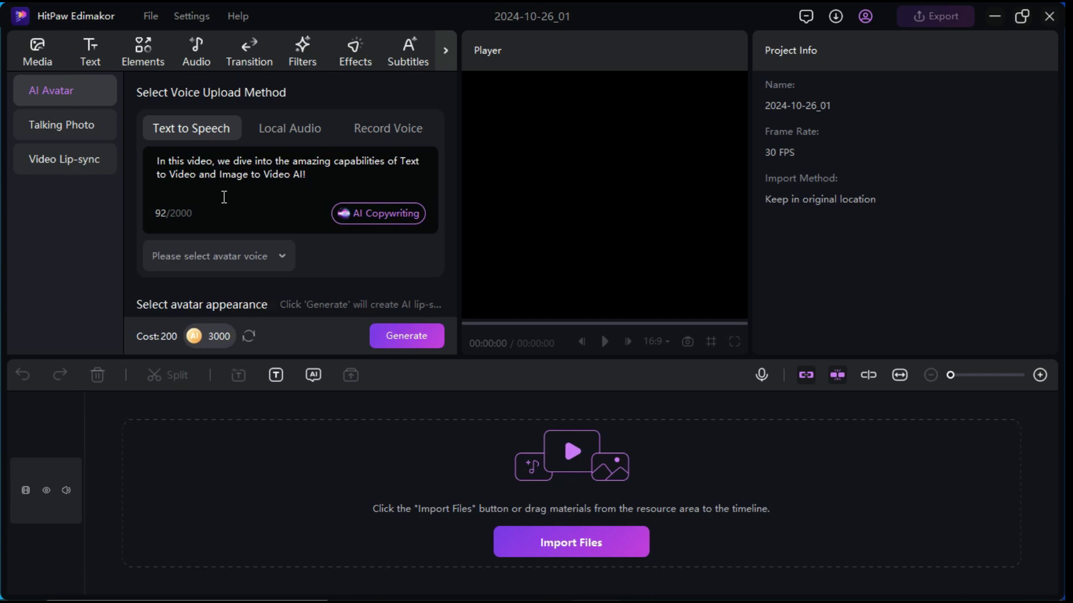
Step: Open the avatar voice list and review the English (USA) language and emotion categories
click(280, 264)
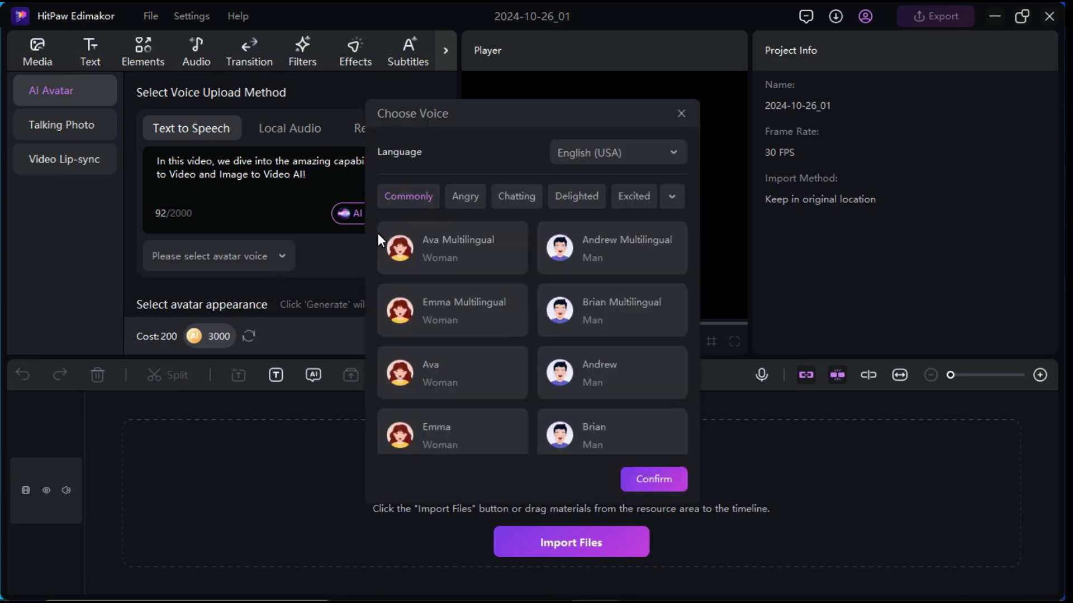
click(676, 151)
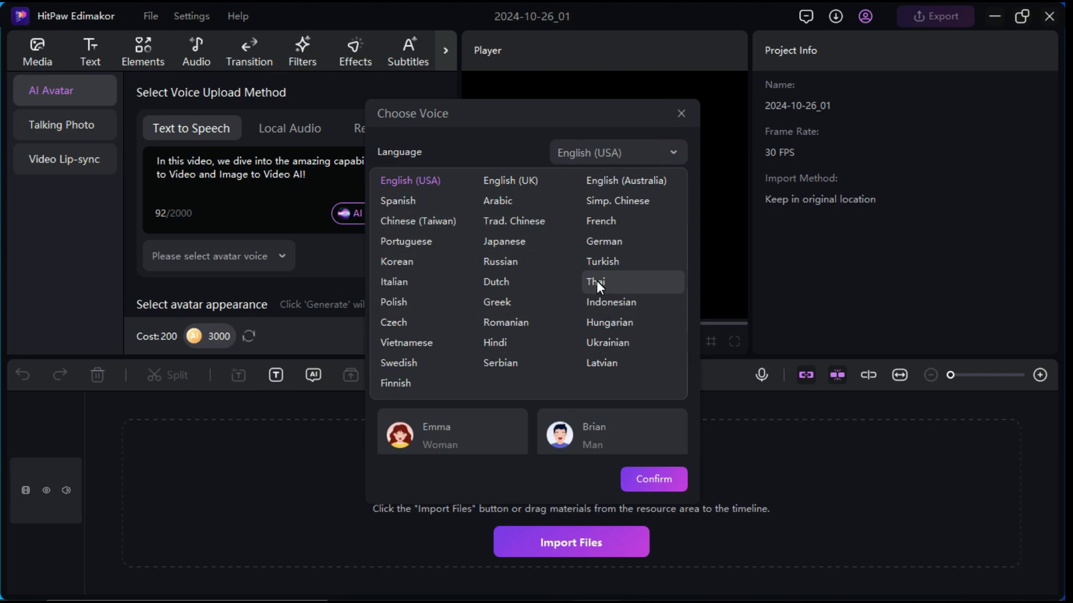
click(672, 150)
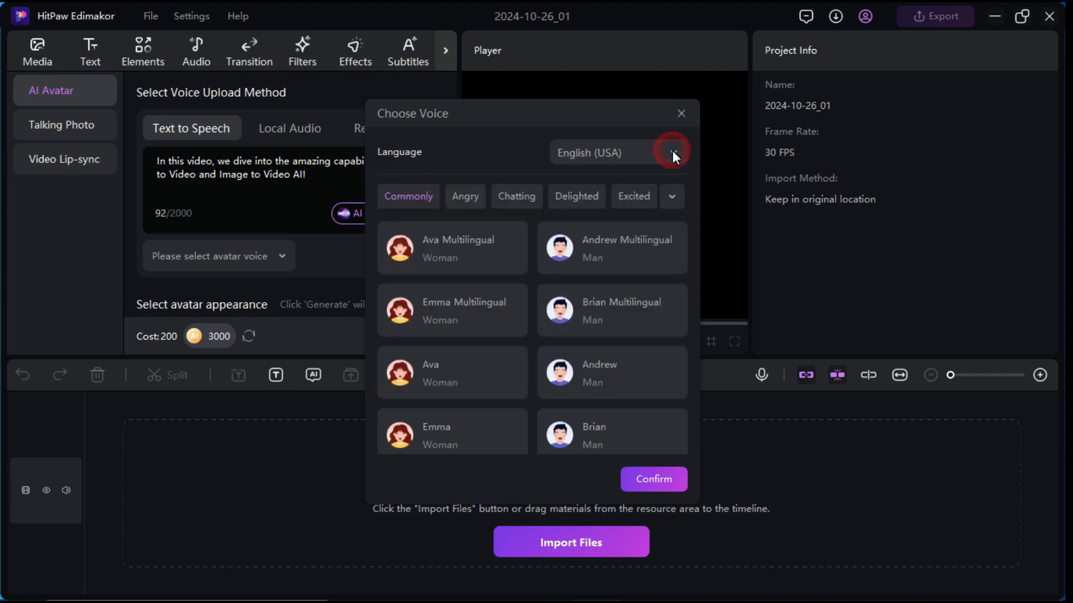
click(672, 196)
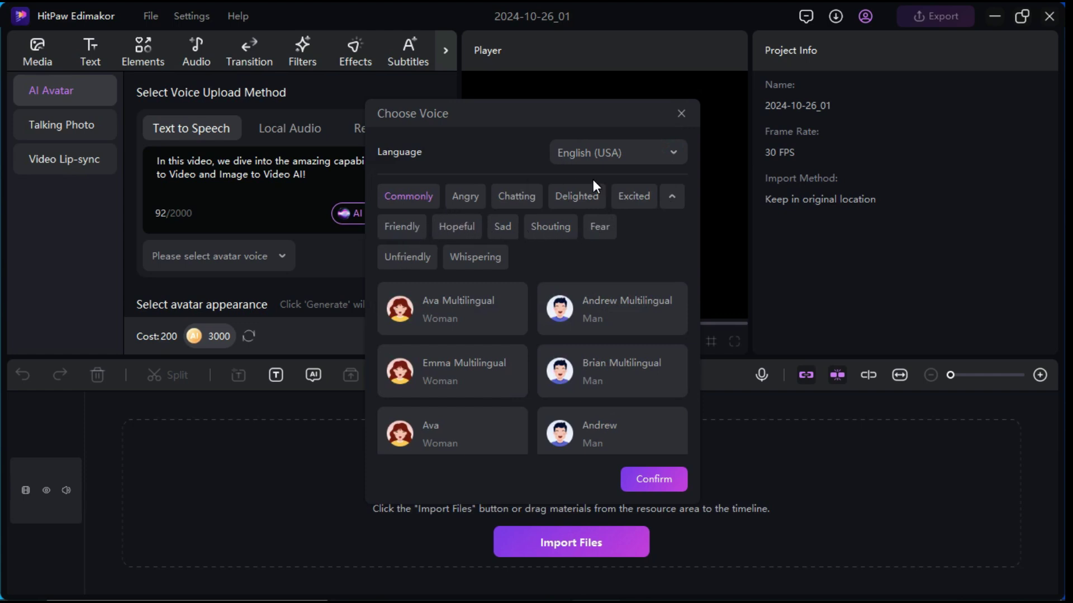
click(669, 196)
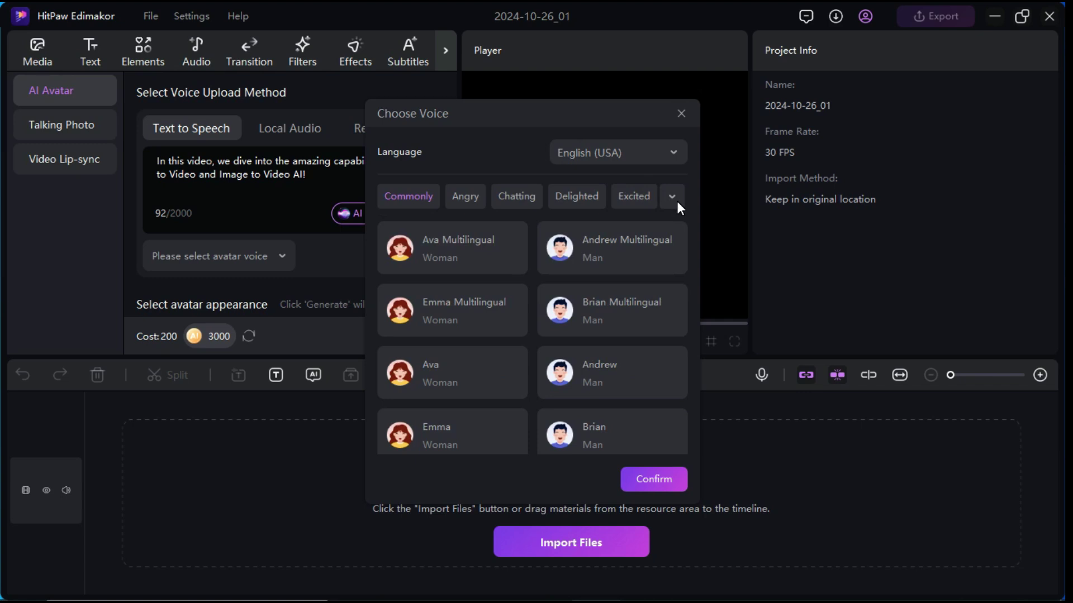
Step: Preview Andrew Multilingual, Brian and Emma, then select and confirm the Eric voice
click(667, 248)
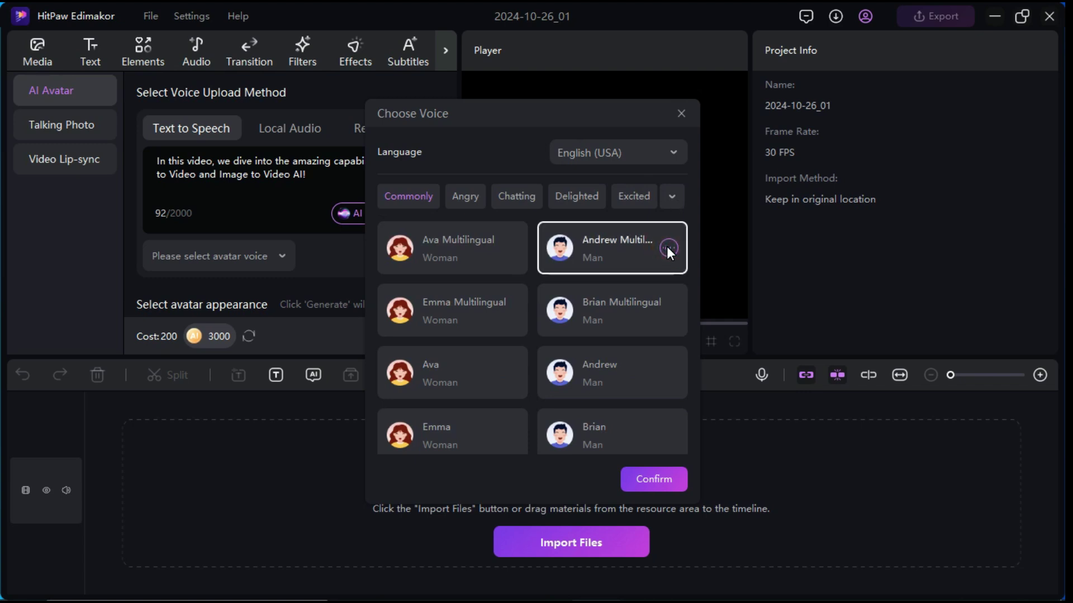
click(665, 433)
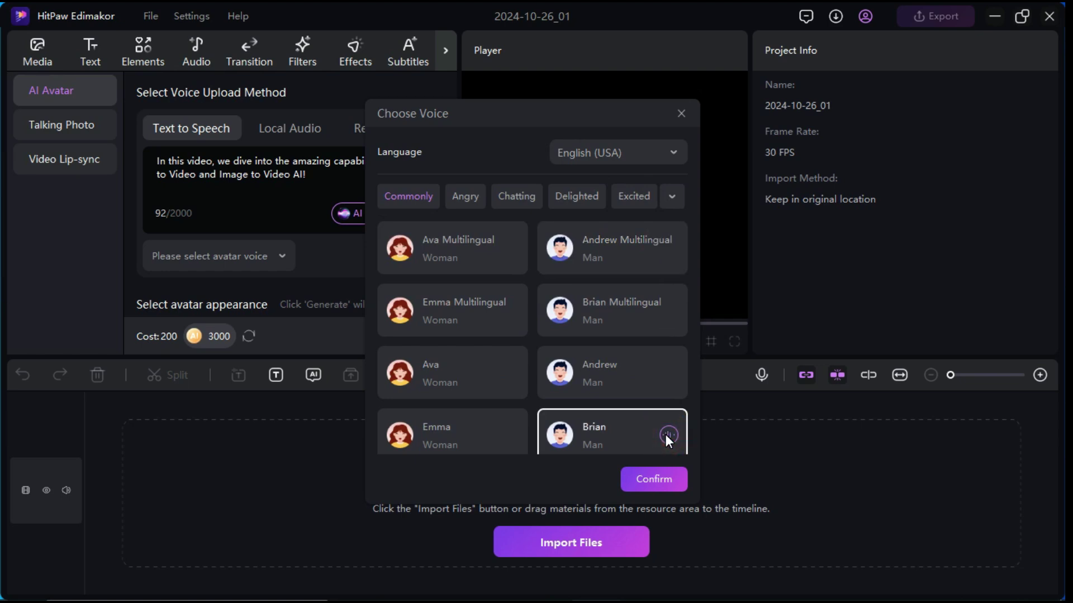
click(509, 433)
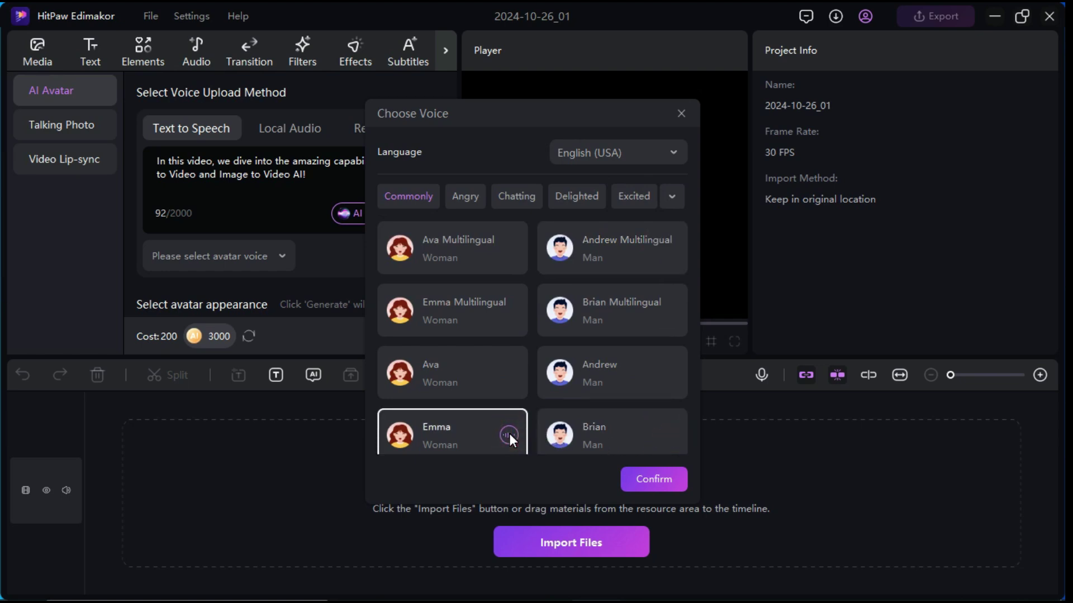
scroll(628, 360, down, 3)
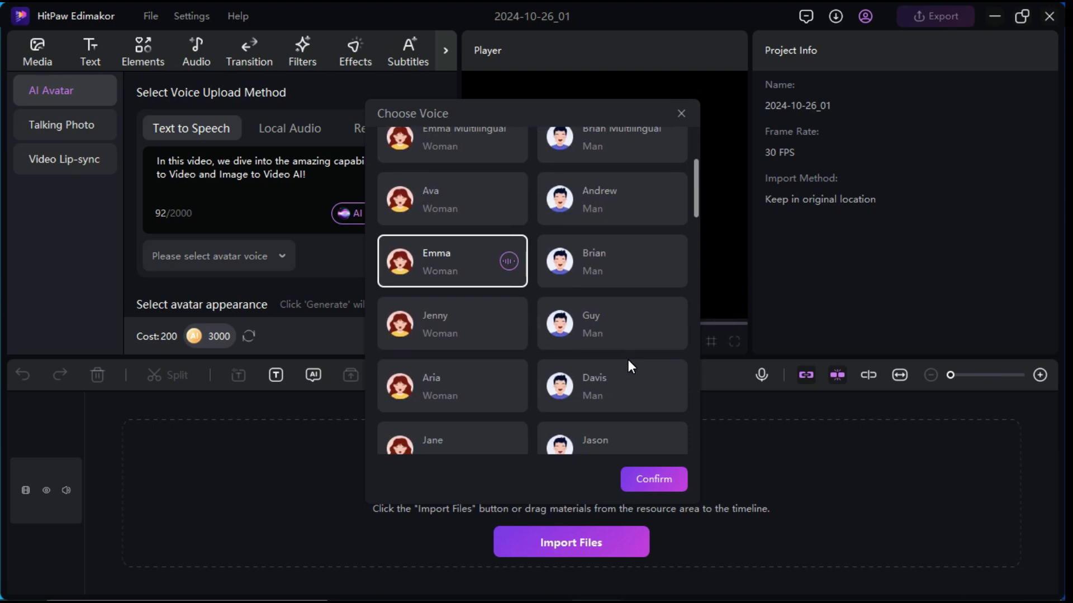
scroll(628, 363, down, 7)
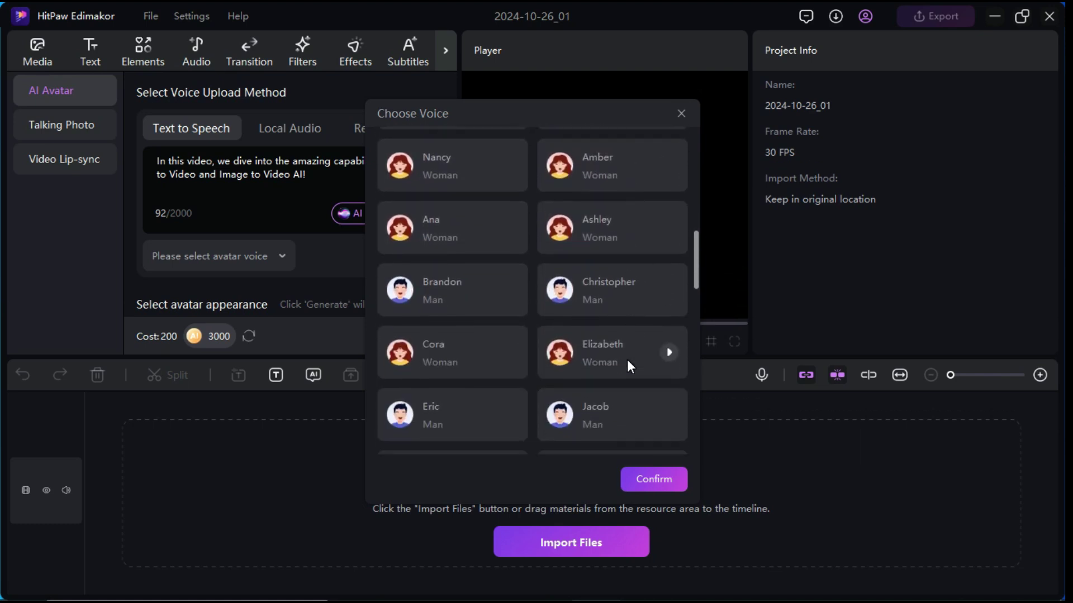
click(485, 411)
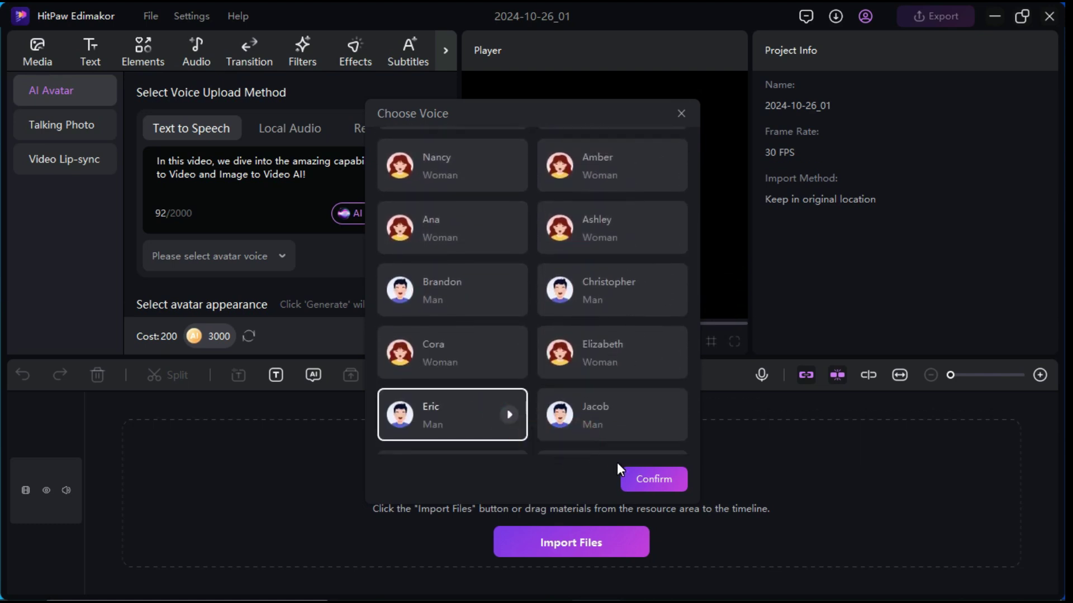
click(647, 480)
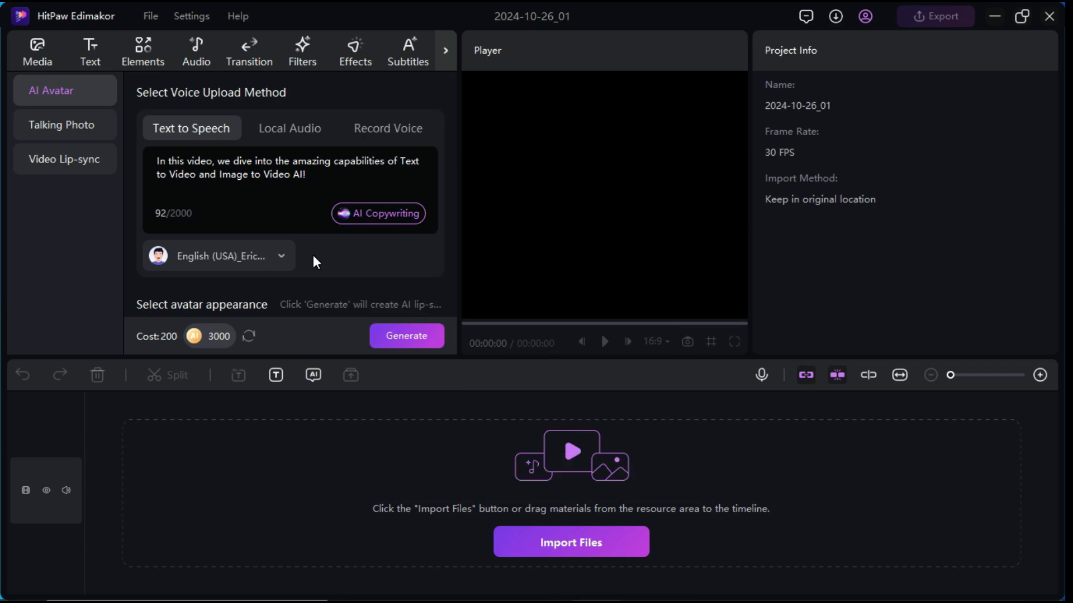
Step: Browse the avatar grid and look at the Custom Avatar photo upload option before closing it
scroll(312, 255, down, 4)
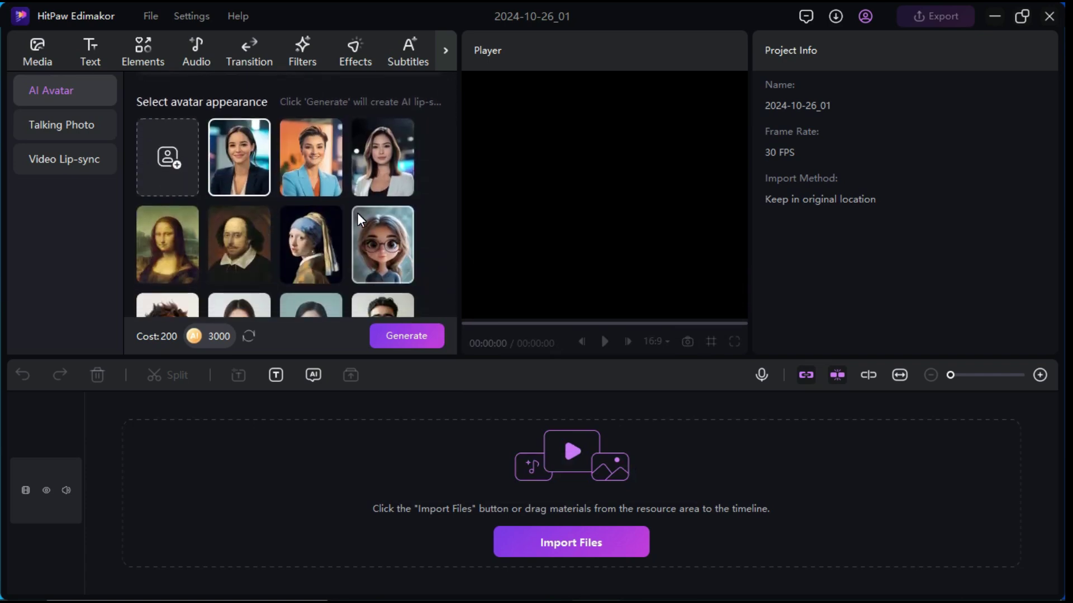
scroll(357, 213, down, 4)
scroll(353, 222, up, 2)
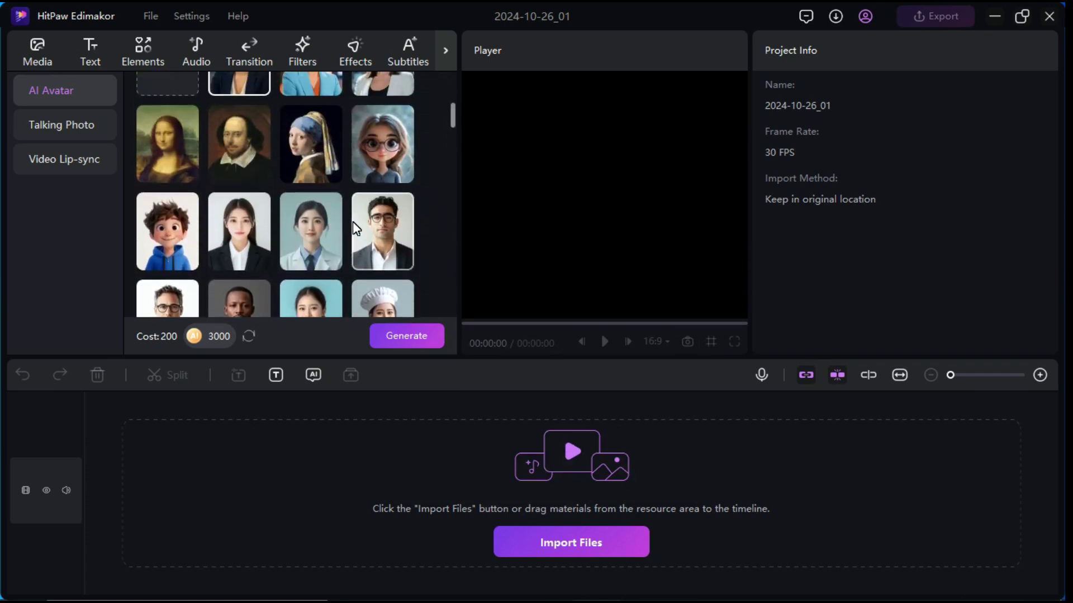
scroll(353, 221, up, 3)
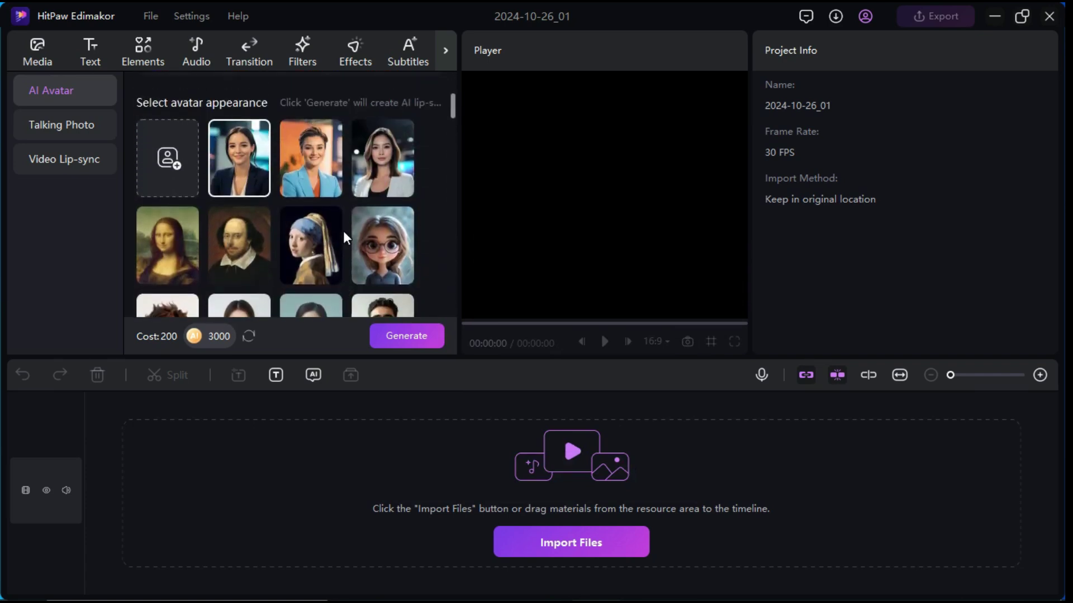
click(167, 173)
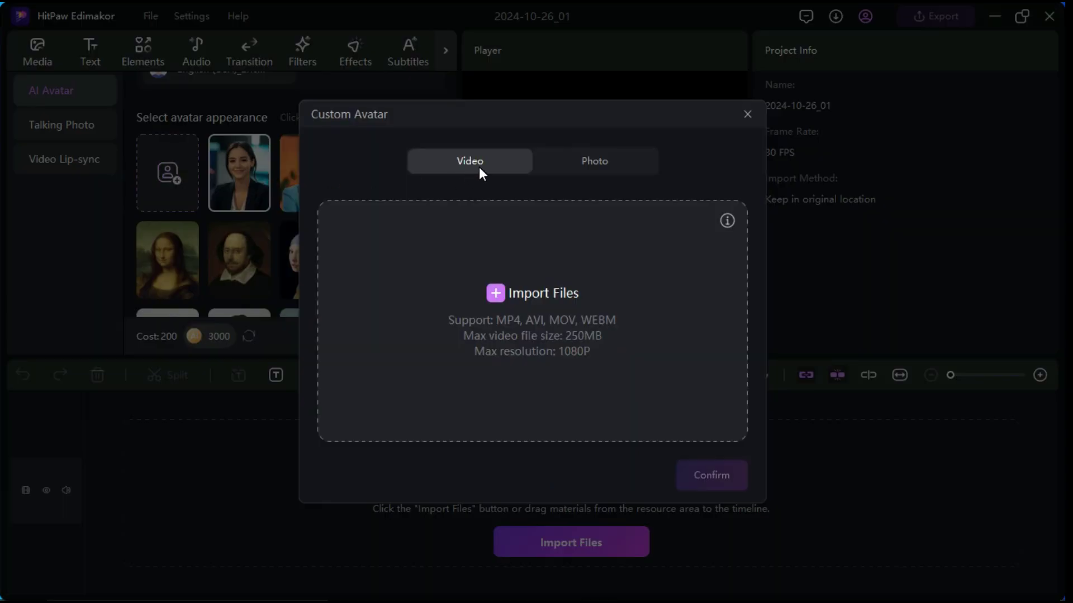
click(605, 162)
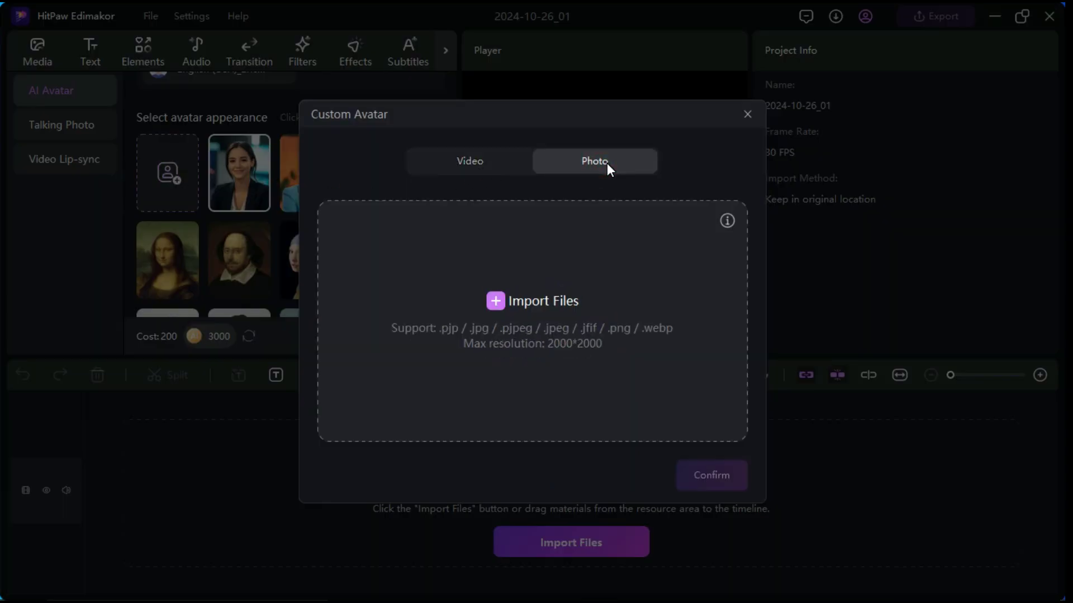
click(746, 113)
Step: Select the cartoon boy avatar and generate the lip-synced video
scroll(346, 193, down, 5)
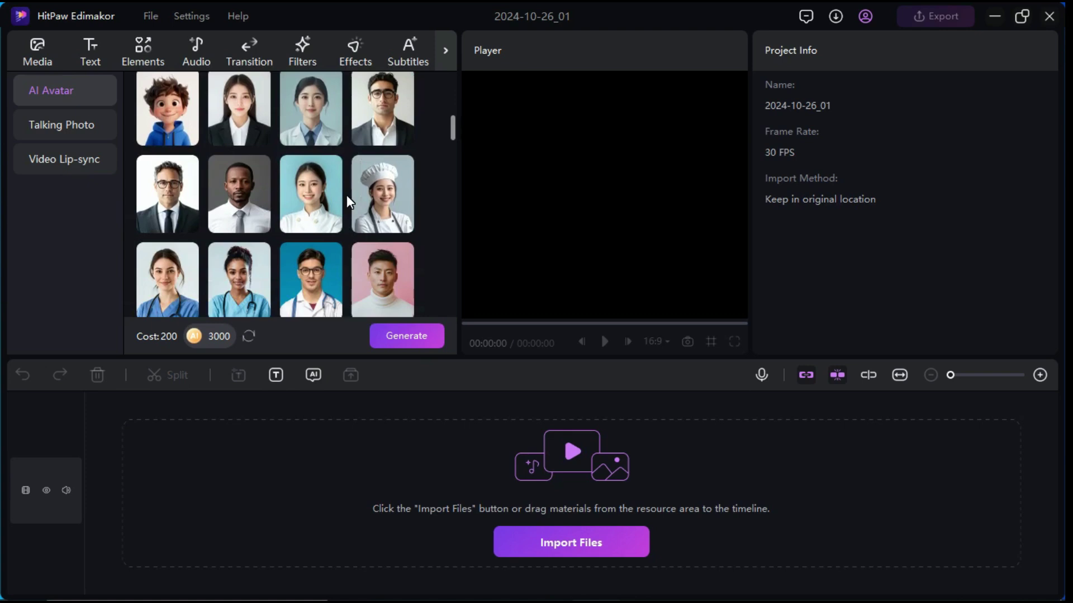
scroll(345, 204, down, 10)
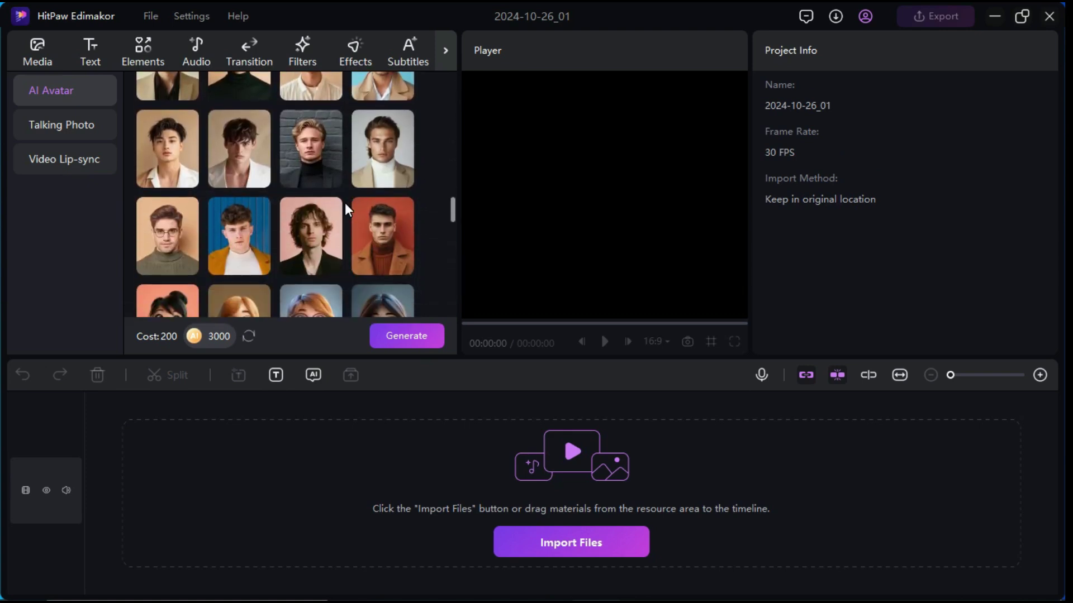
scroll(346, 207, down, 3)
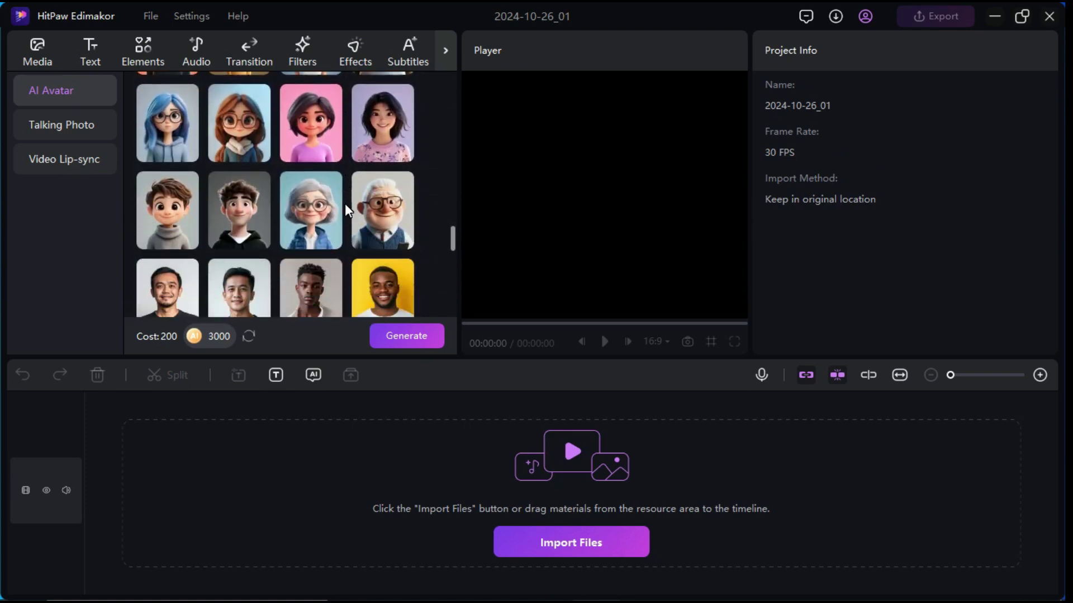
click(179, 222)
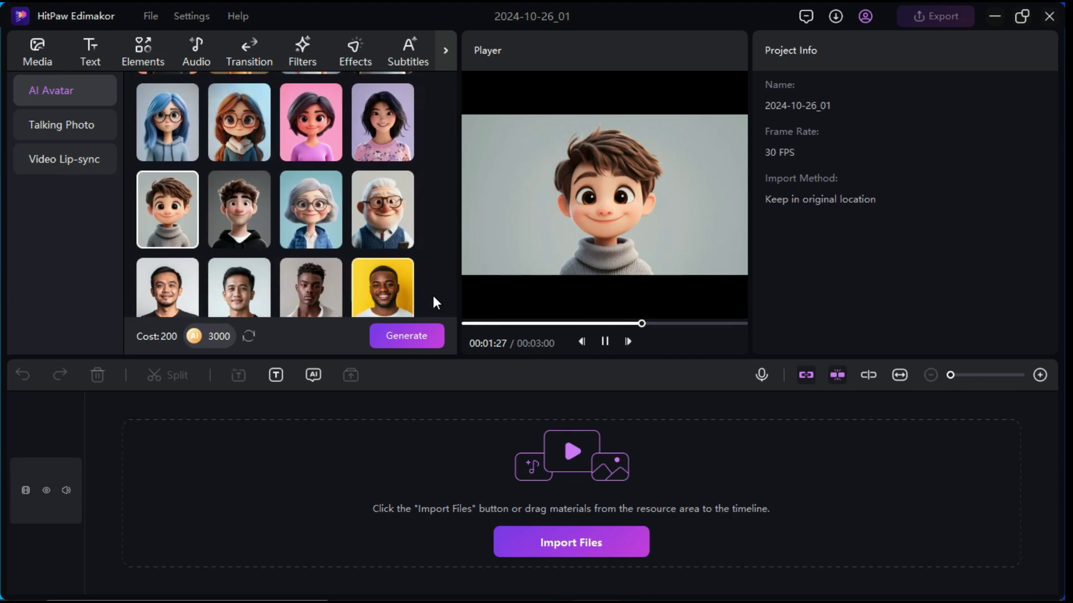
click(410, 339)
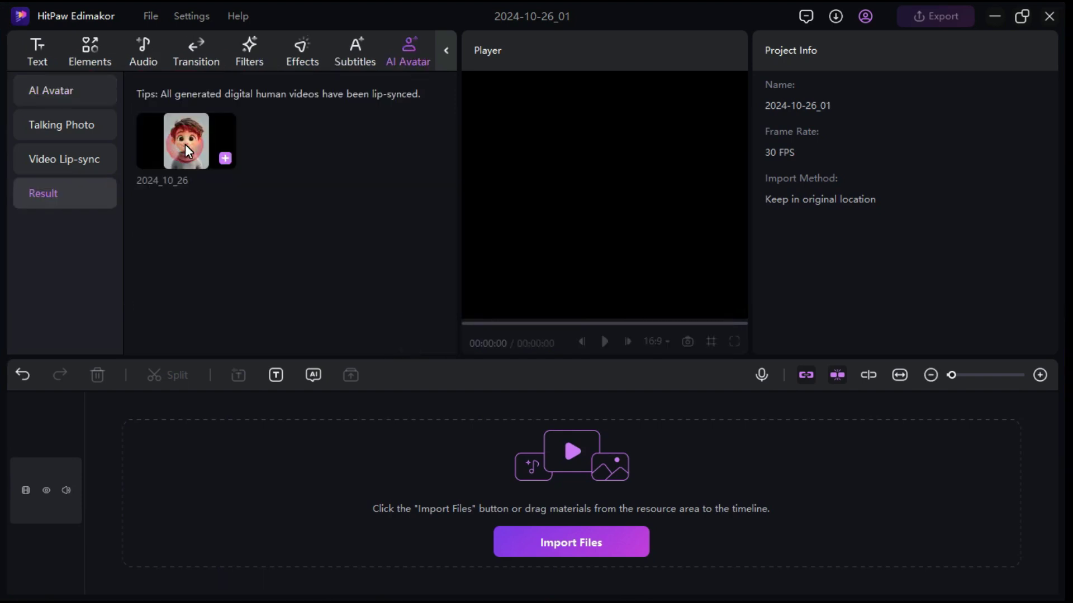
Step: Drag the 2024_10_26 avatar clip from the Result panel onto the timeline
drag(185, 146, 143, 459)
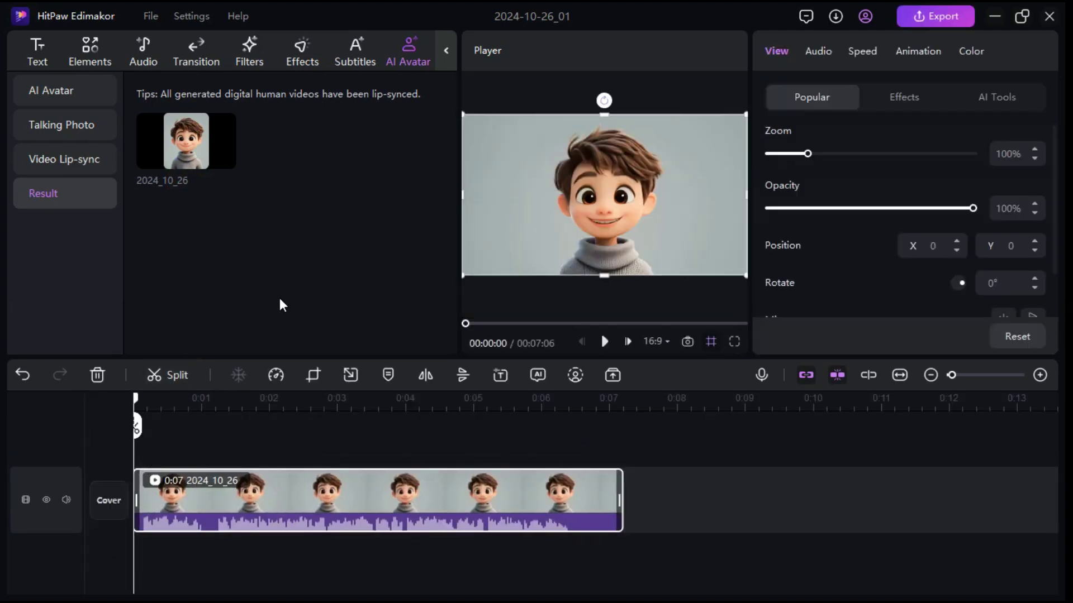
Step: Turn on Remove Background for the avatar clip under AI Tools, then go to Media
click(997, 100)
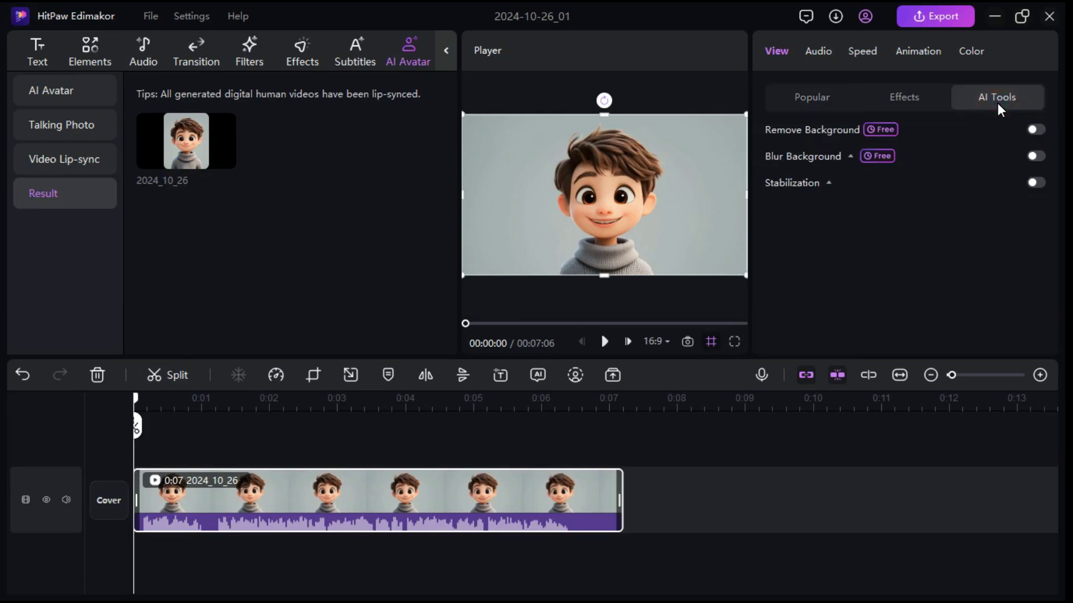
click(1041, 129)
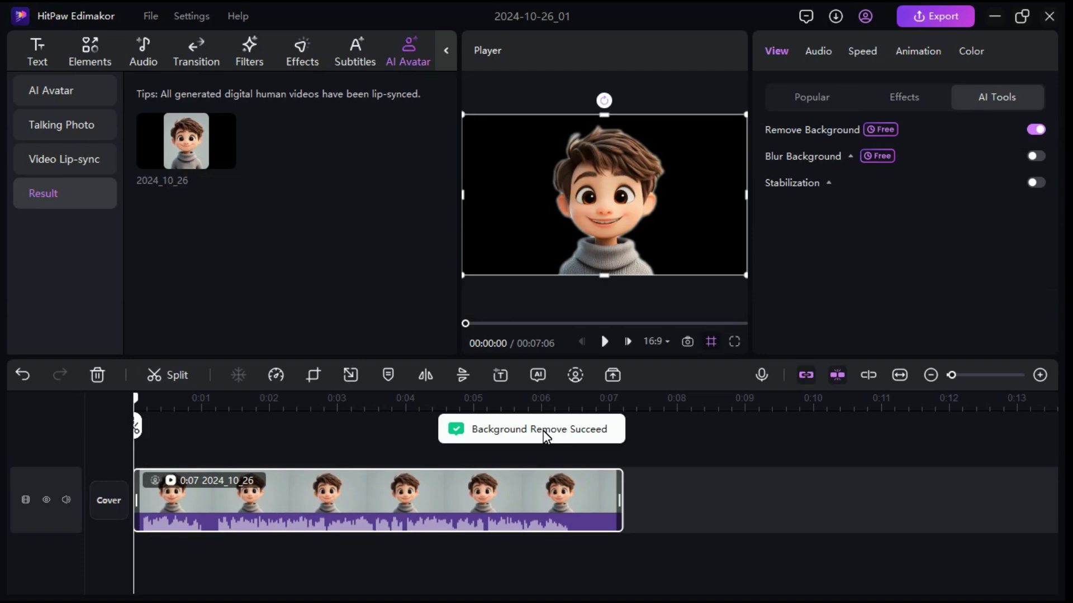
click(446, 50)
Step: Import image 1 and place it on a track beneath the avatar clip as its backdrop
click(38, 53)
click(295, 212)
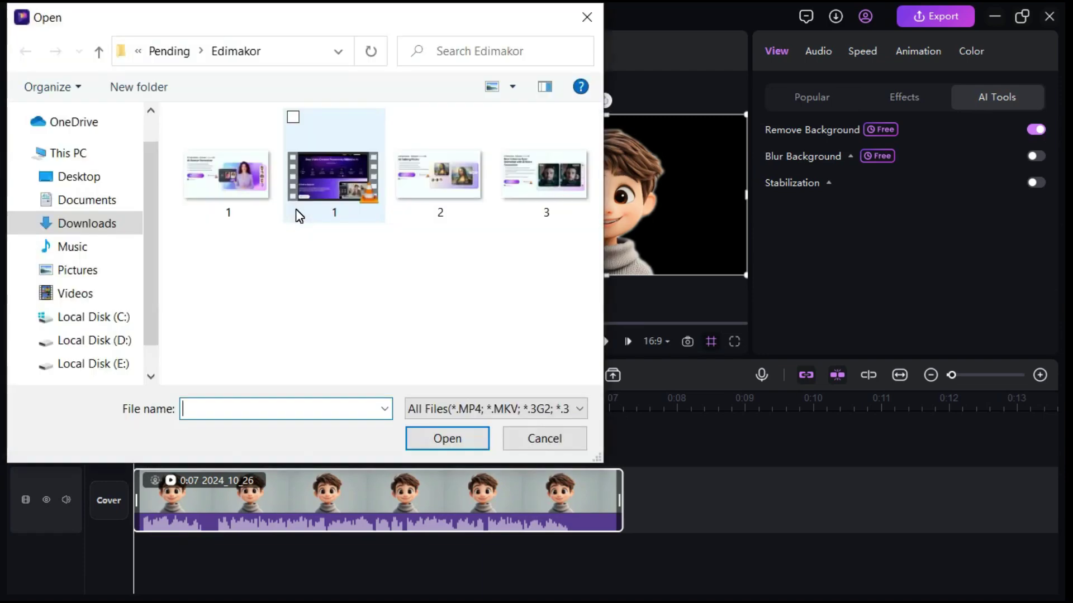
double_click(299, 216)
drag(225, 186, 152, 424)
drag(347, 479, 626, 484)
drag(462, 522, 484, 407)
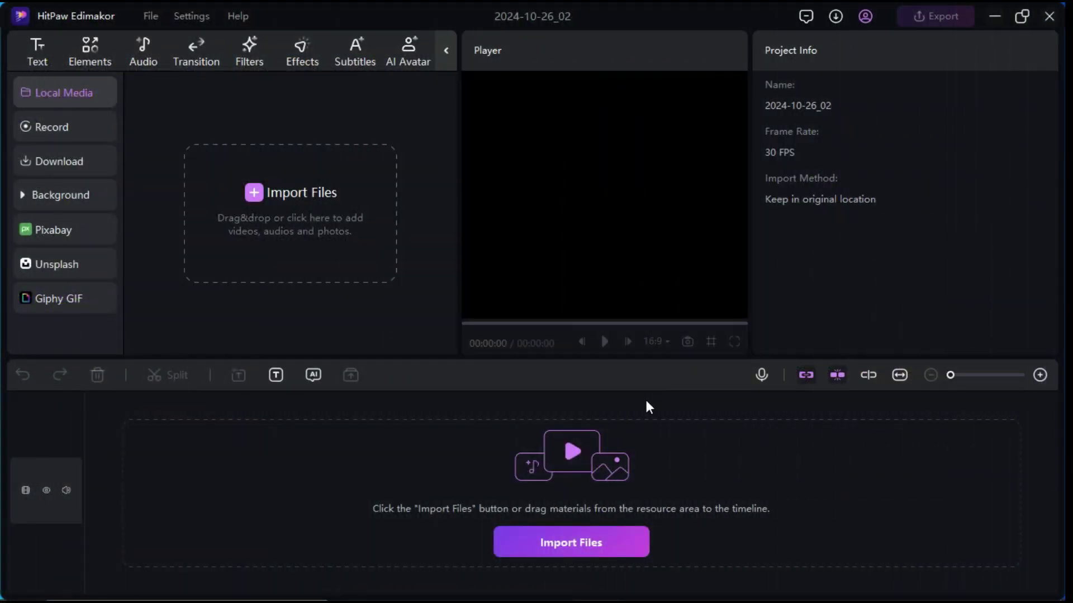
Step: Make 5.JPG the Talking Photo avatar, accepting the photo guidelines
click(410, 56)
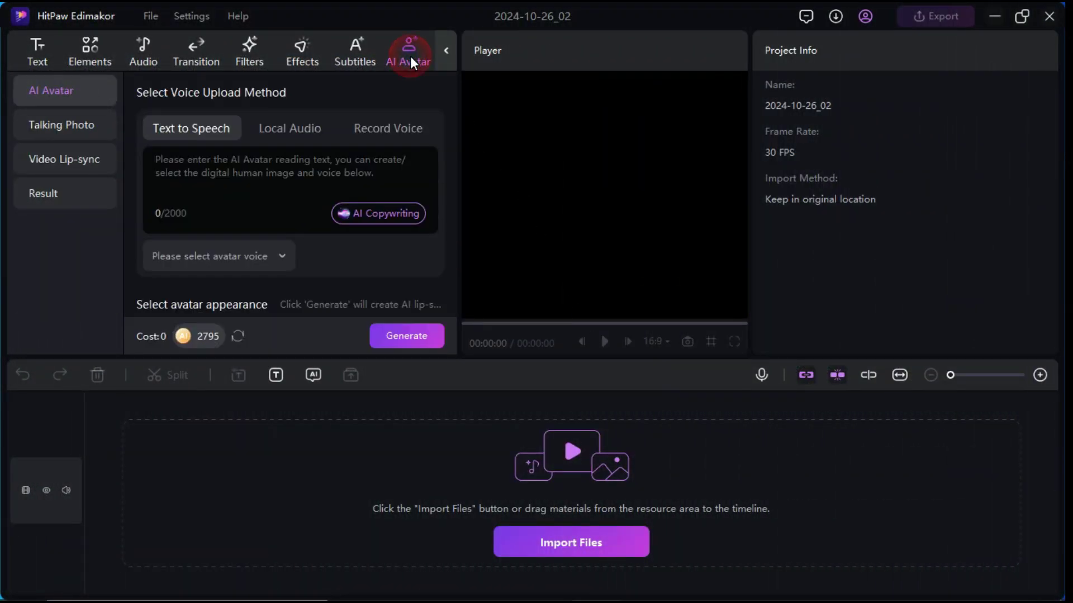
click(62, 125)
scroll(269, 208, down, 3)
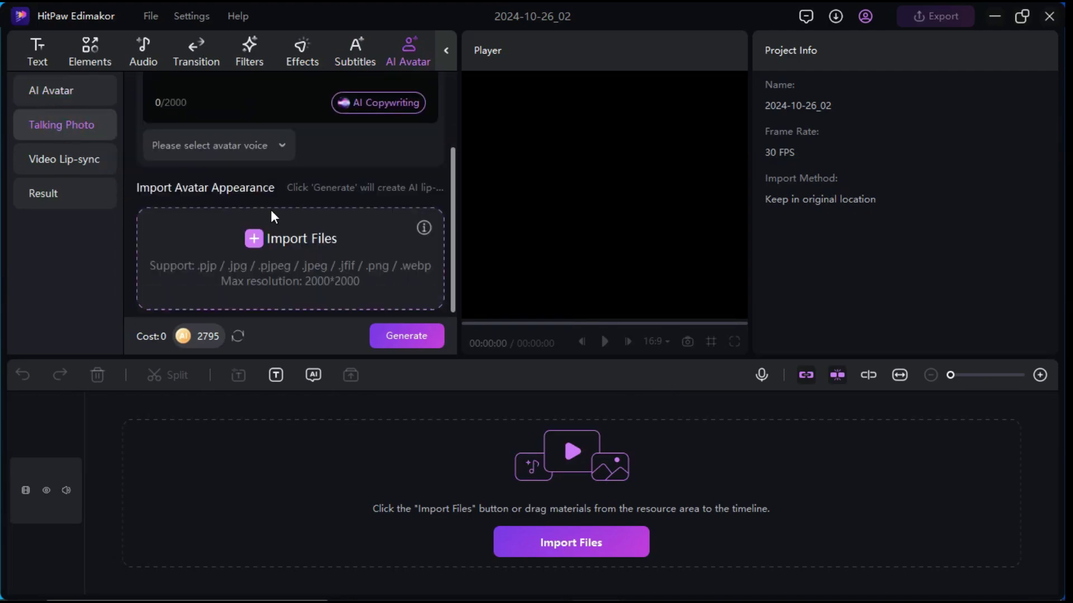
click(267, 236)
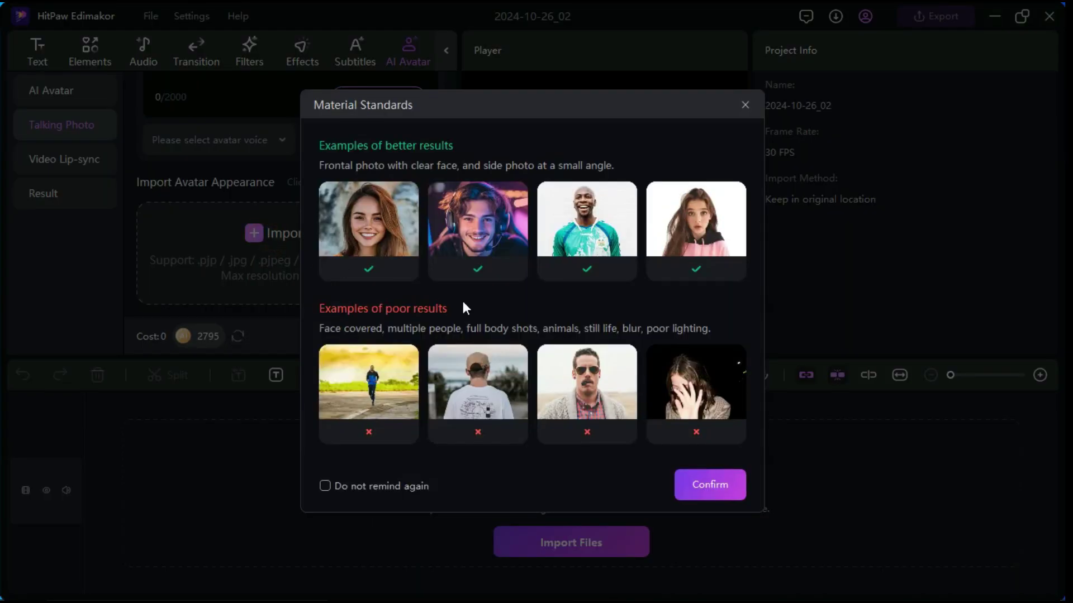
click(719, 491)
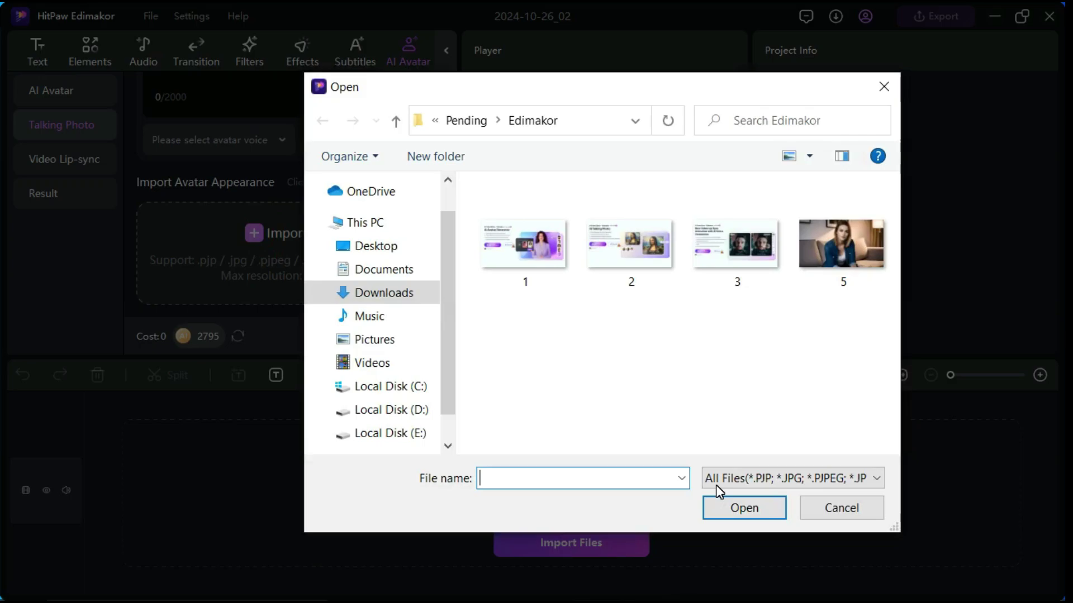
double_click(823, 253)
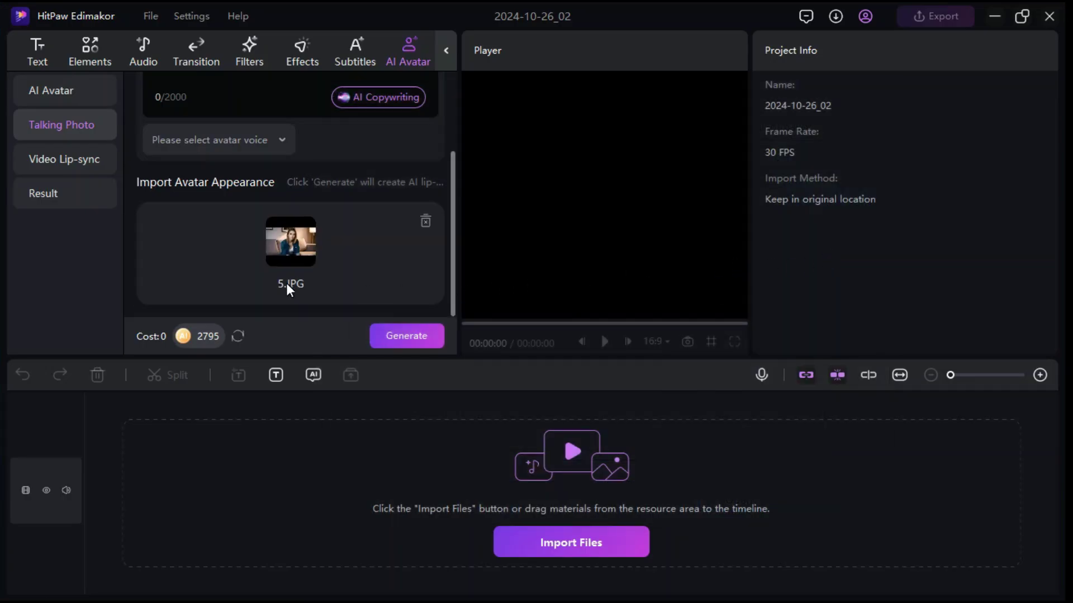
Step: Compare voice input modes, then paste the 108-character Talking Photos script under Text to Speech
scroll(284, 283, up, 3)
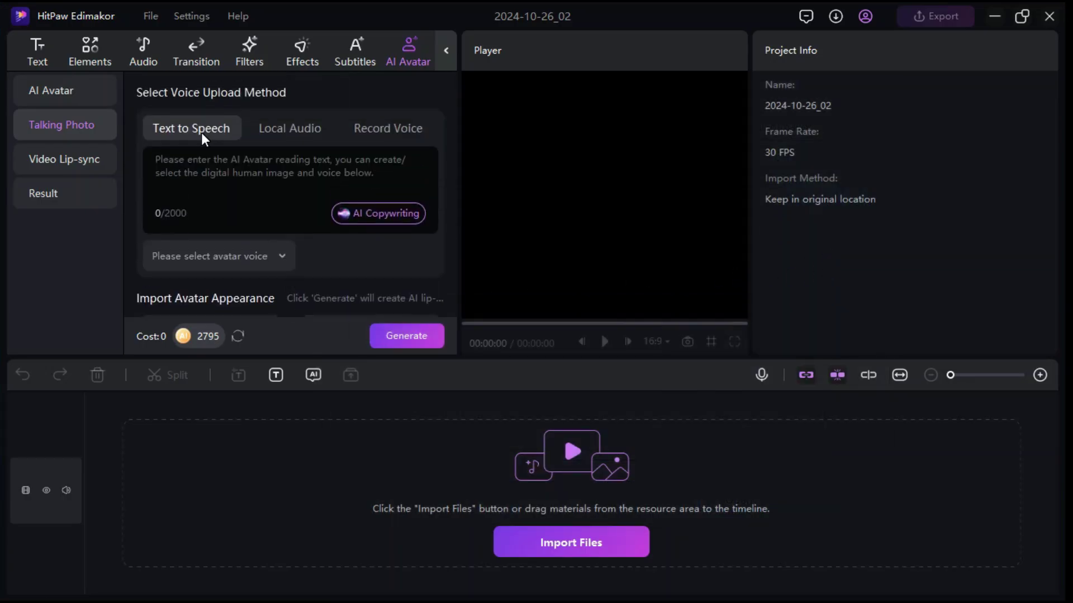
click(311, 130)
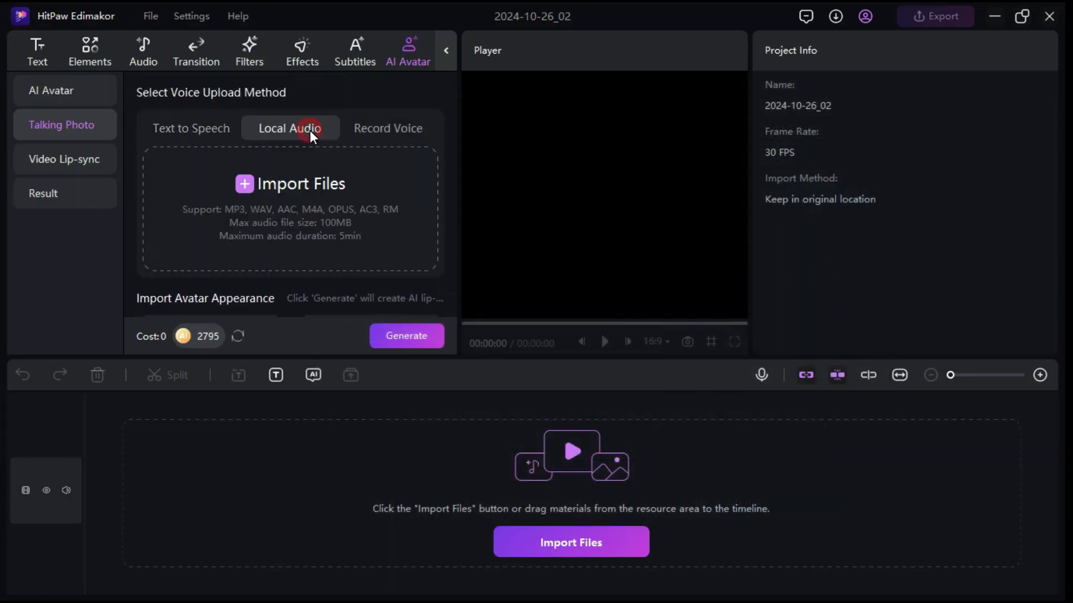
click(397, 132)
click(194, 128)
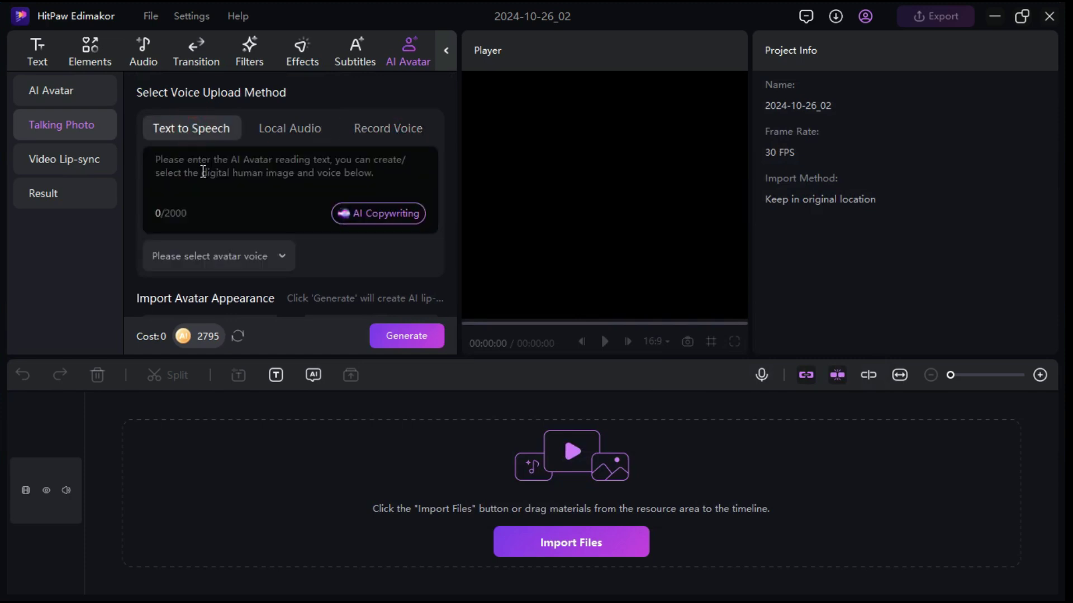
click(202, 171)
text(Edimakor Talking Photos tool makes it simple to create multilingual talking photos that can go viral easily)
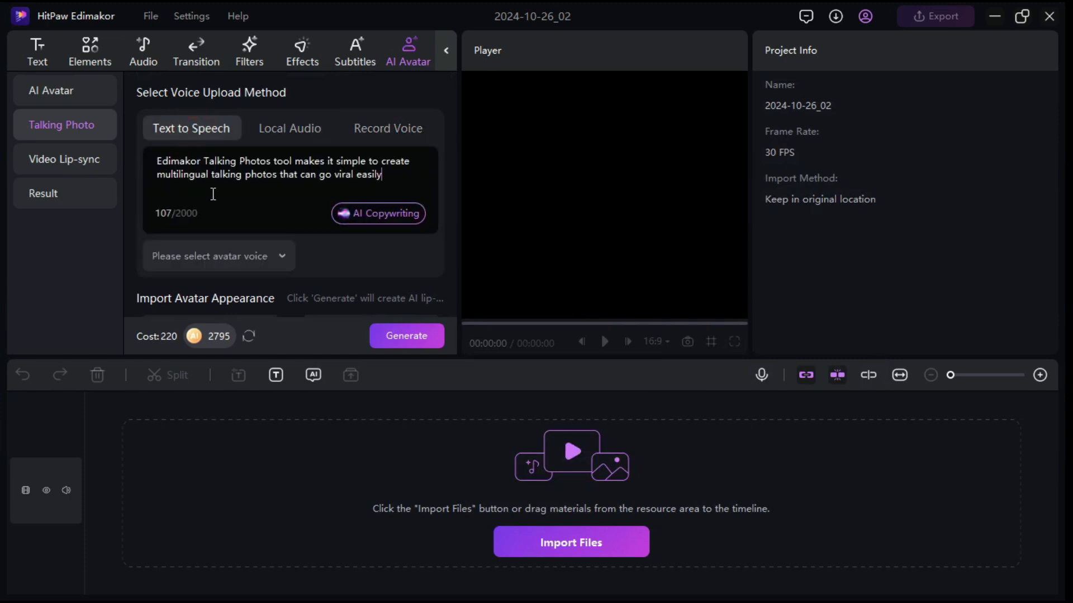
Step: End the script with a period and preview the Ava Multilingual, Ava, Emma and Aria voices
text(.)
click(261, 259)
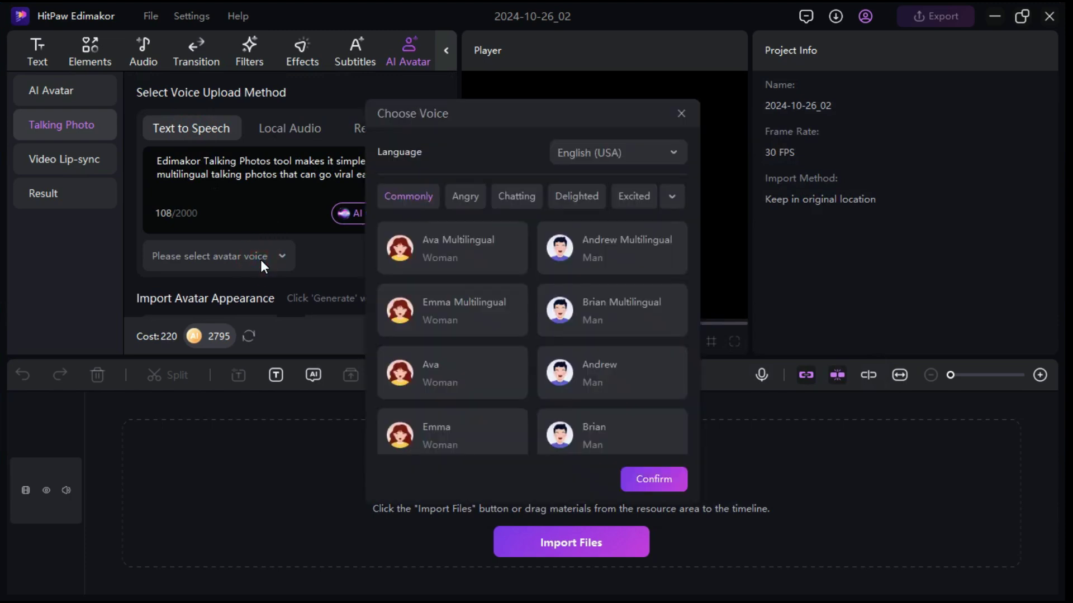
mouse_move(437, 264)
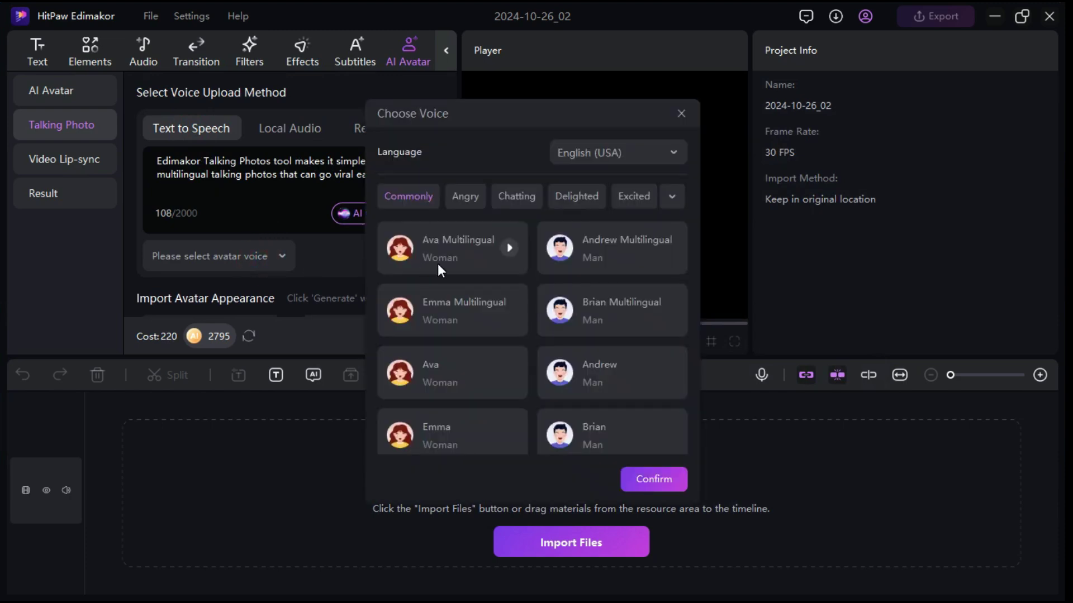
click(508, 249)
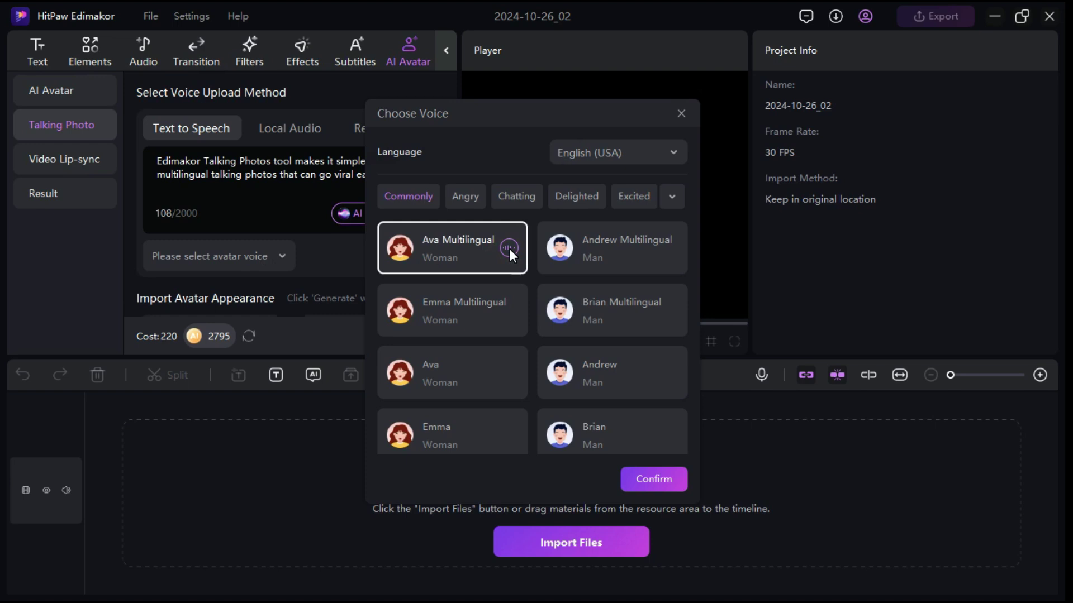
click(510, 373)
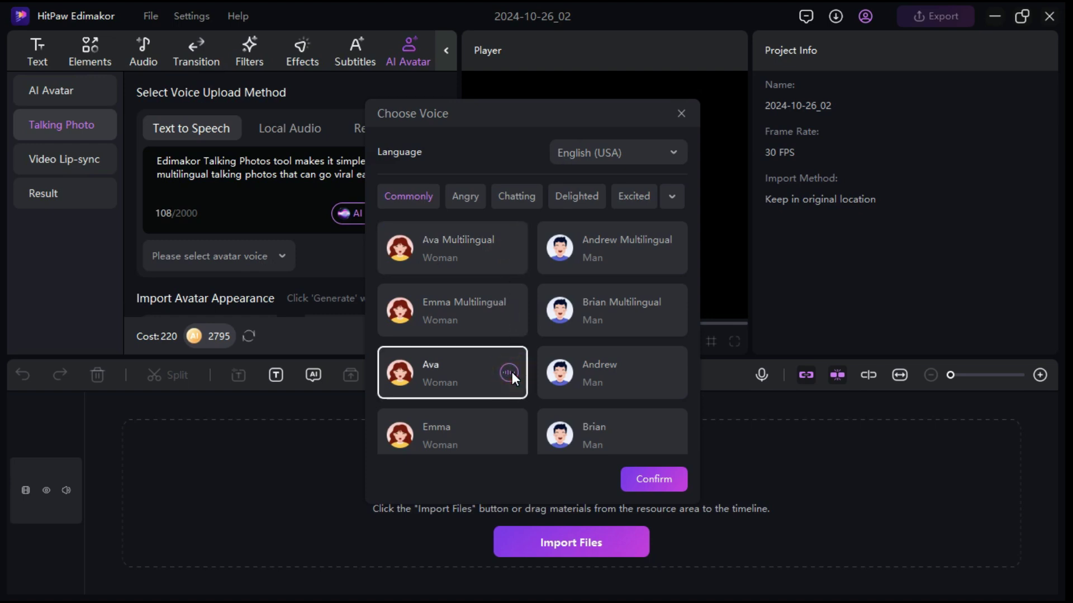
scroll(512, 372, down, 3)
click(511, 332)
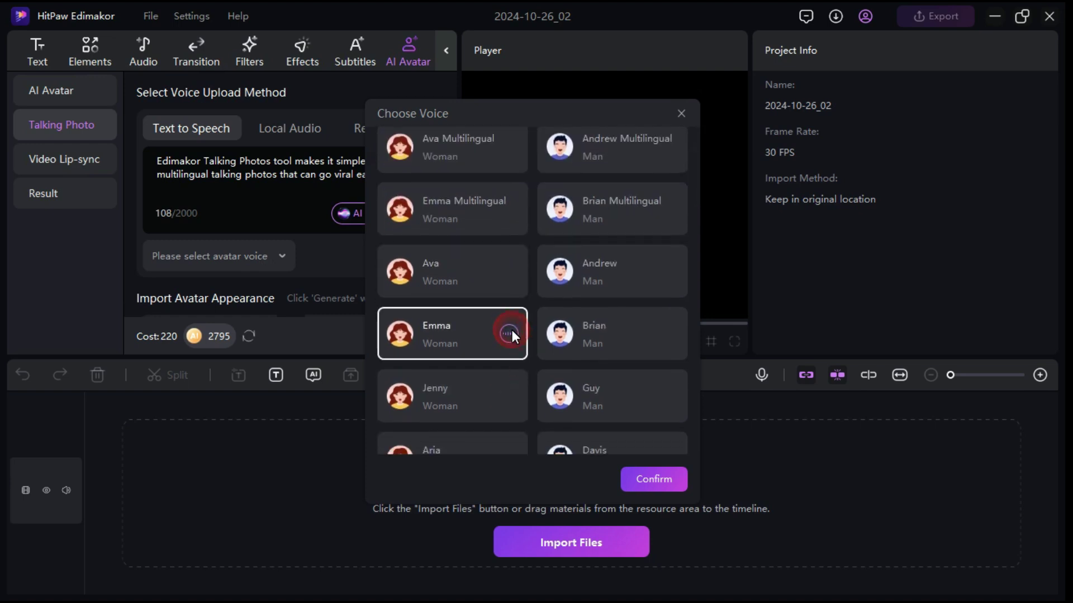
scroll(512, 329, down, 3)
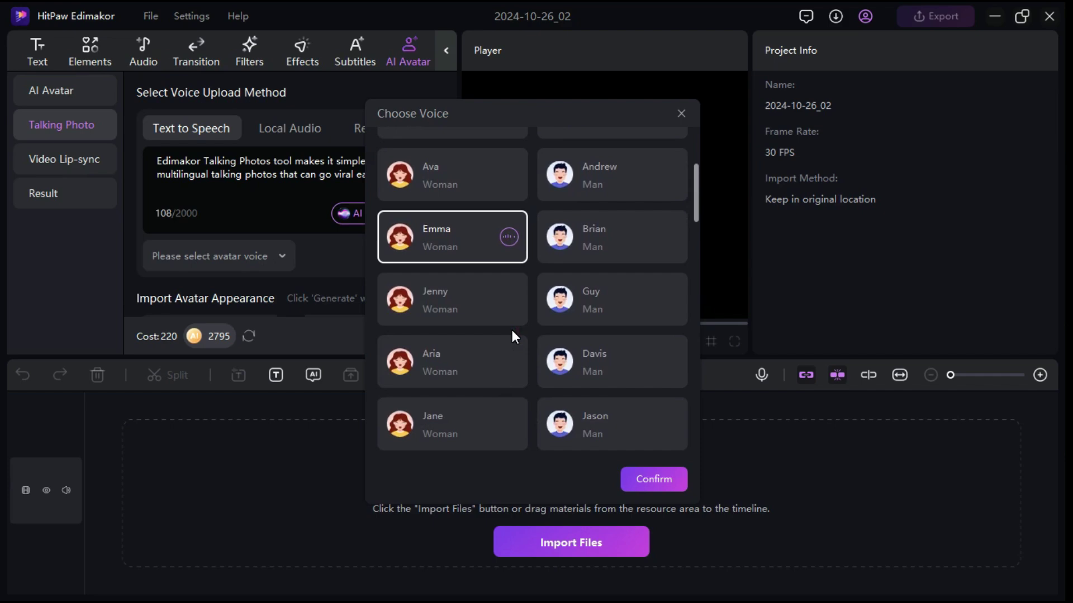
click(508, 355)
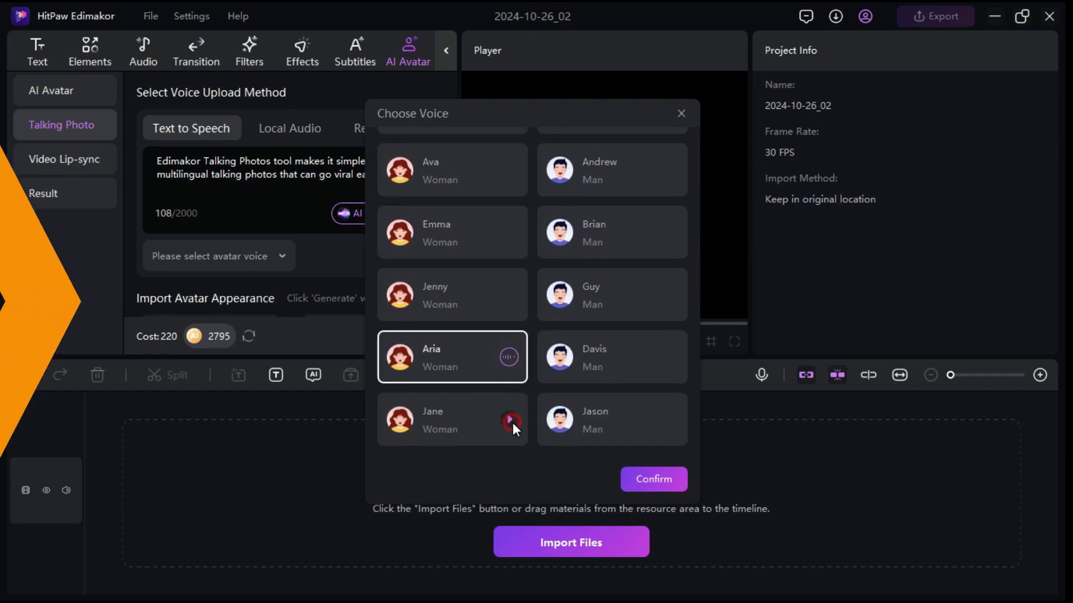
Step: Select Jane, keep English (USA) as the language, and confirm it
click(510, 421)
scroll(617, 257, up, 6)
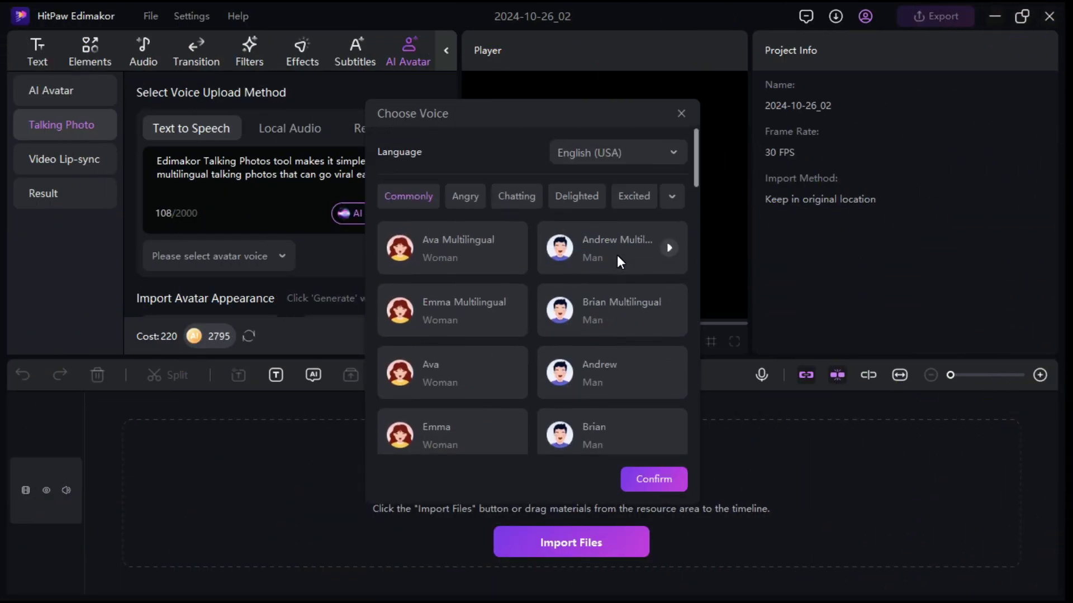
click(662, 152)
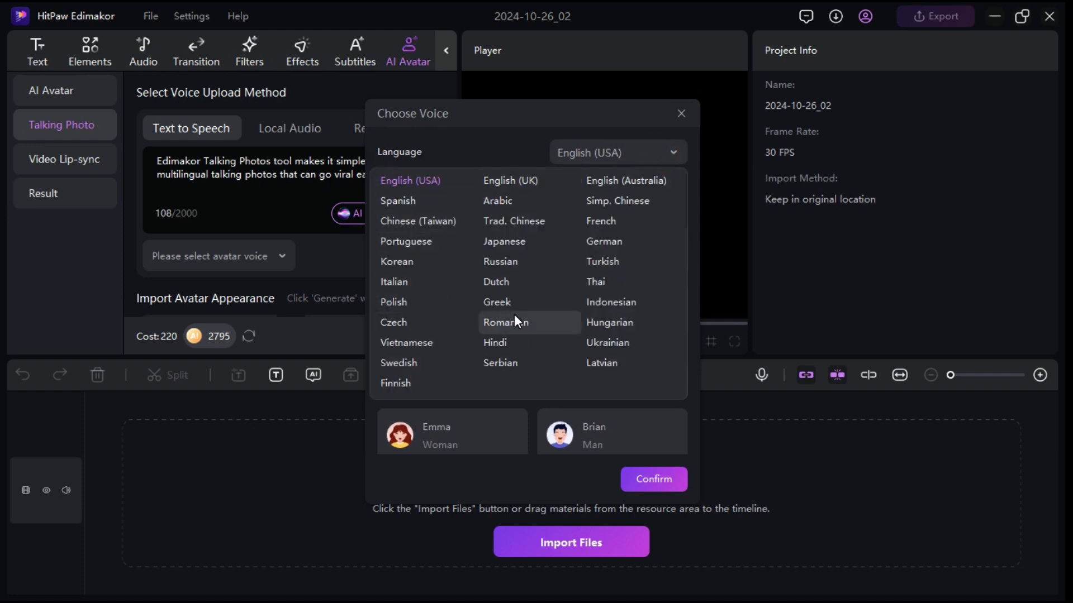
click(677, 150)
click(655, 481)
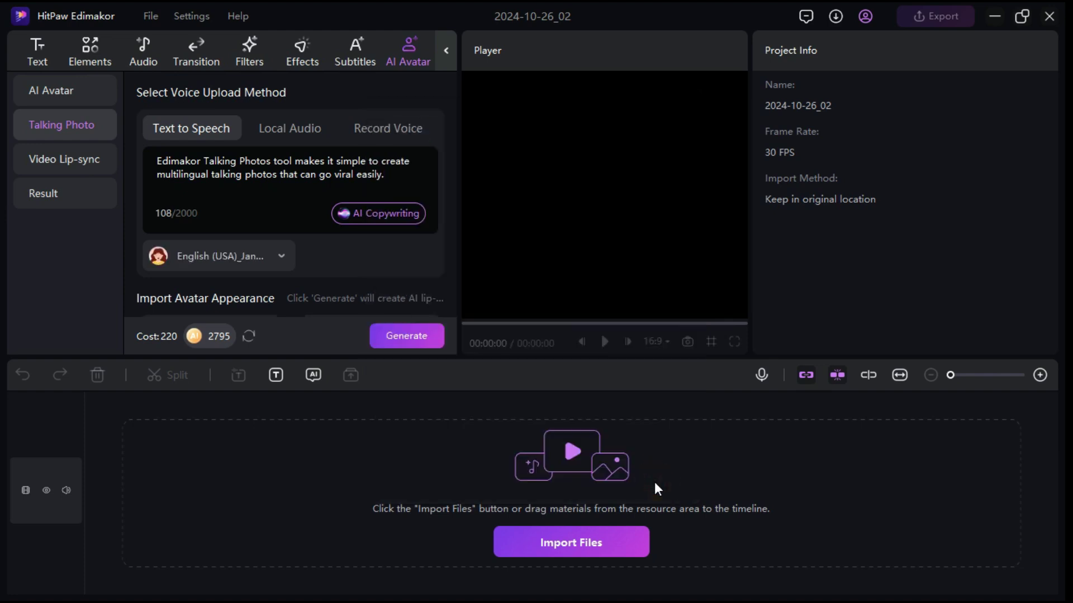
Step: Generate the avatar video and drag the 0:07 2024_10_26(1) result onto the timeline
scroll(384, 252, down, 3)
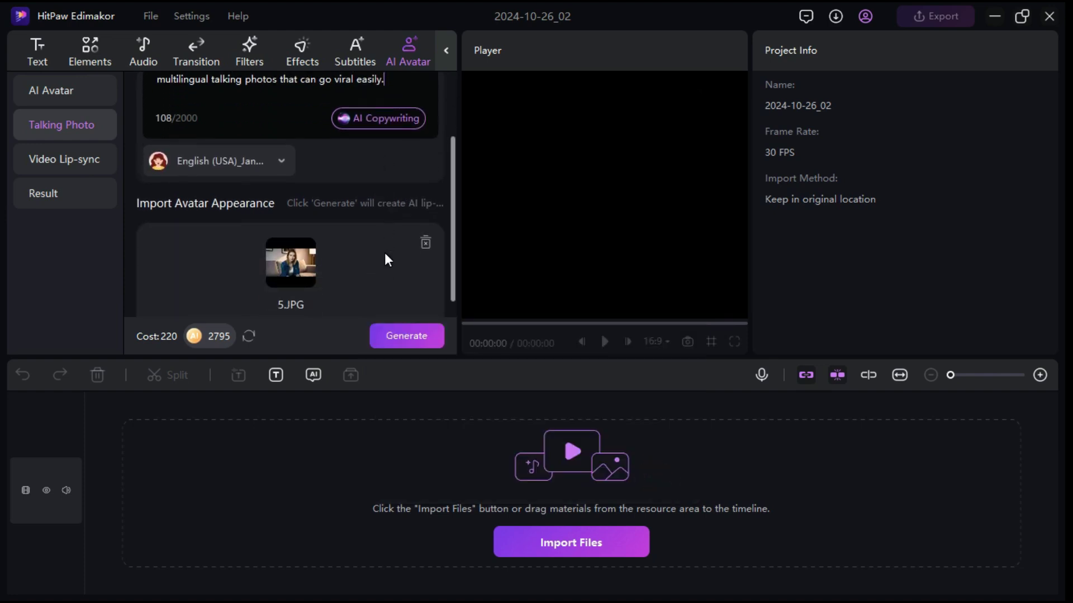
click(410, 336)
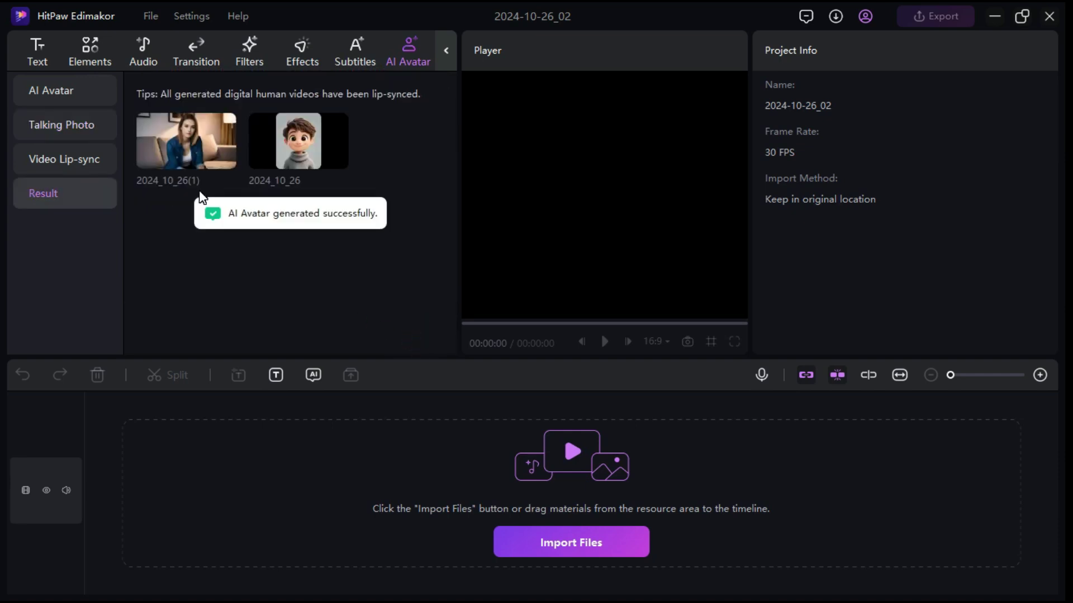
click(192, 136)
drag(193, 136, 164, 491)
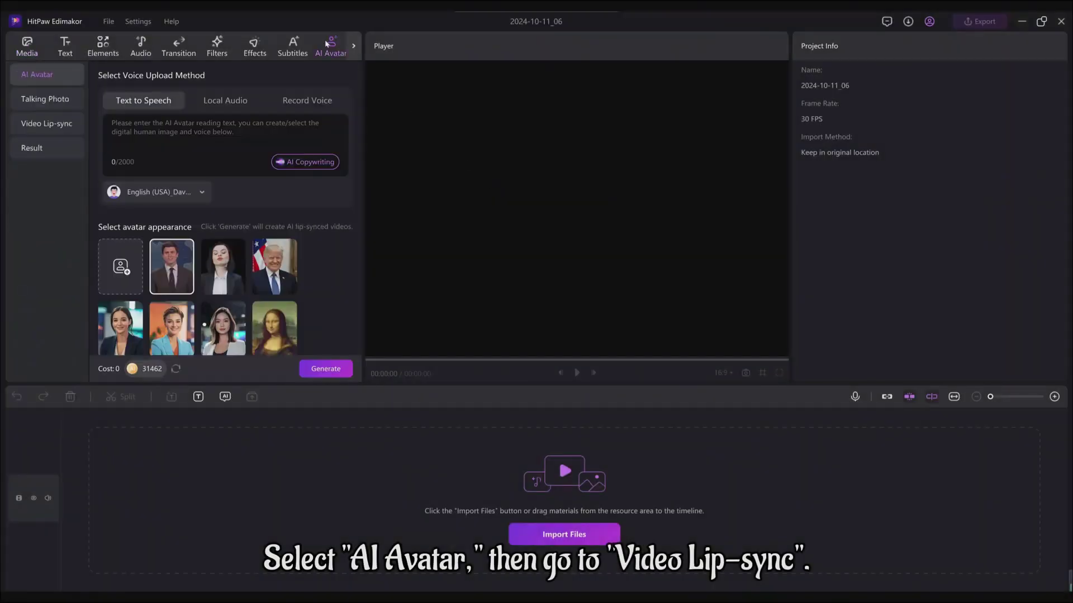
Step: In Video Lip-sync, import Trump speech.MP4 as the avatar video
click(36, 125)
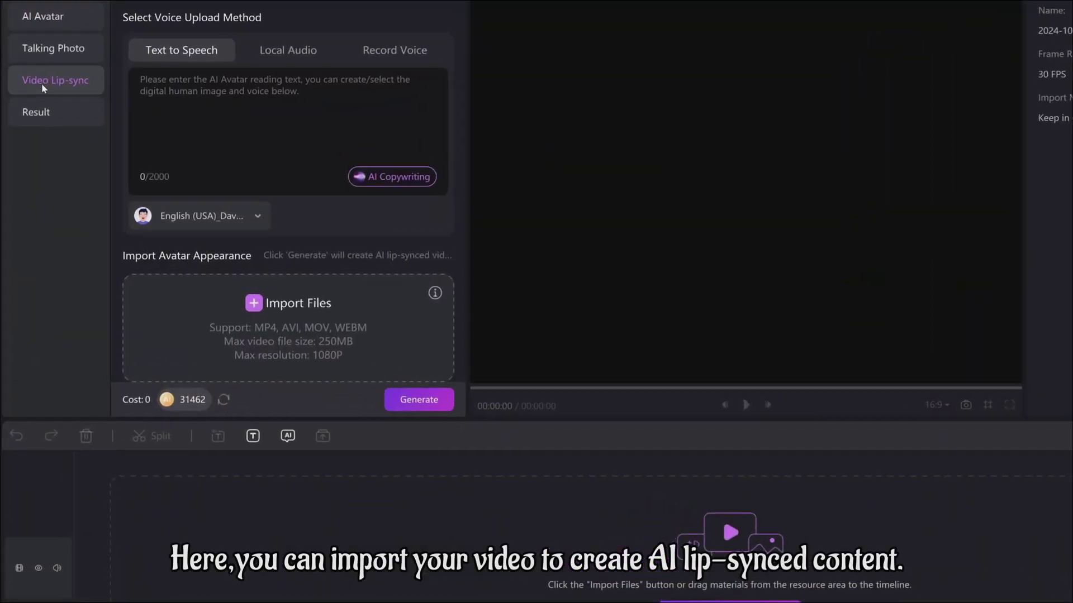
click(273, 341)
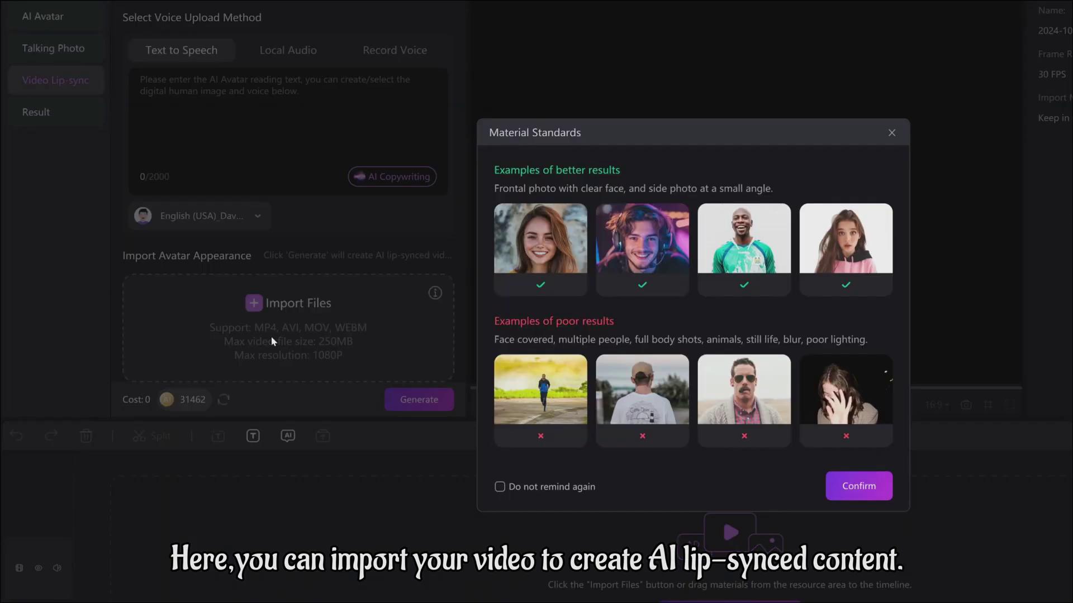
click(841, 487)
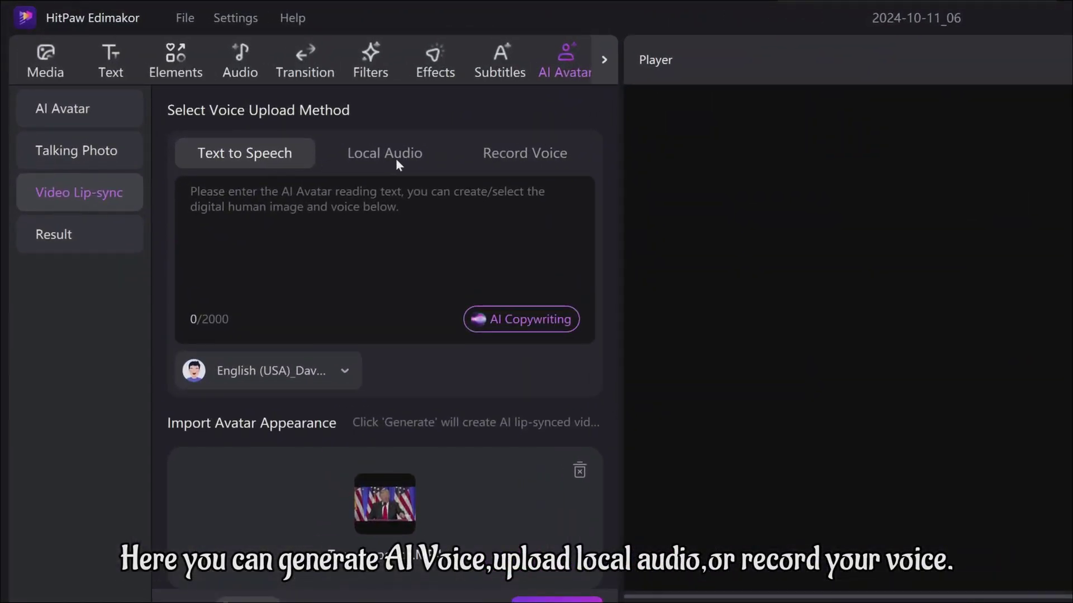
Step: Paste the 93-character 'Please, calm down' script into Text to Speech
click(395, 159)
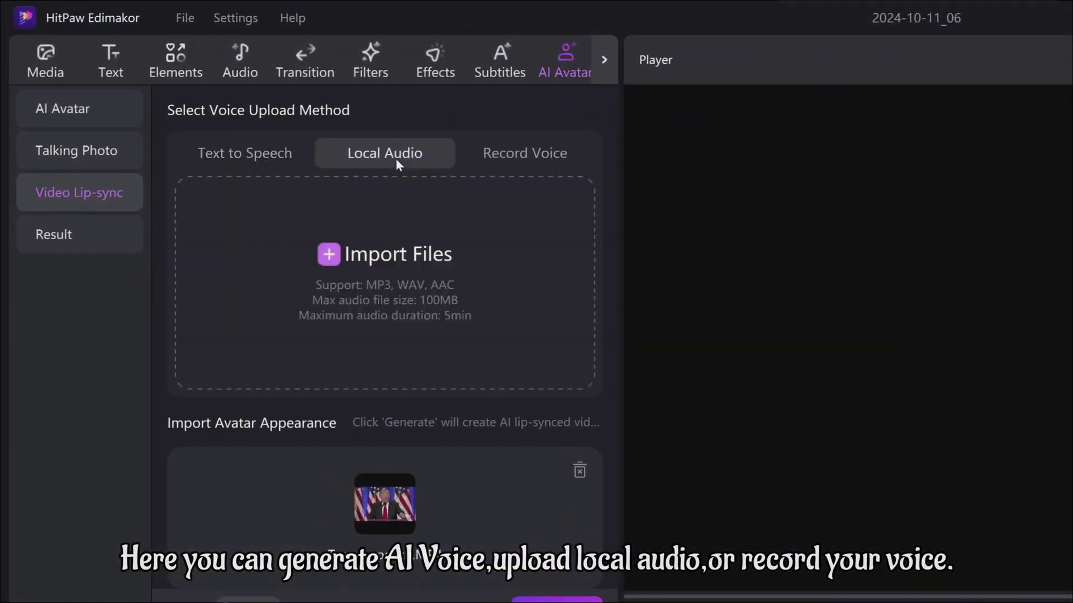
click(555, 156)
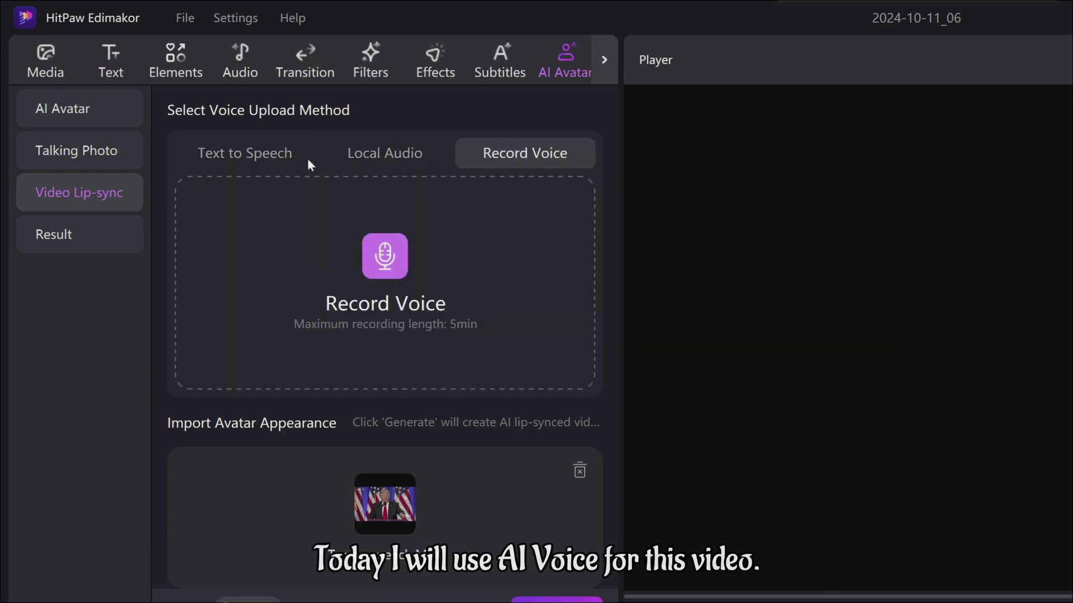
click(247, 157)
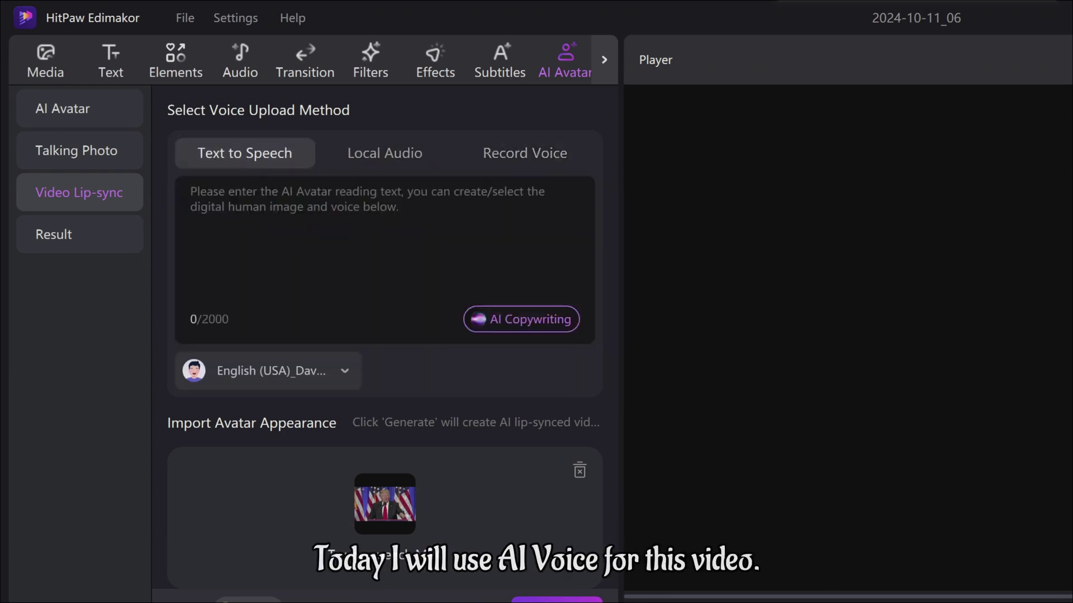
text(Please, calm down, calm down, please. She's trying to ask a question, so let's be respectful.)
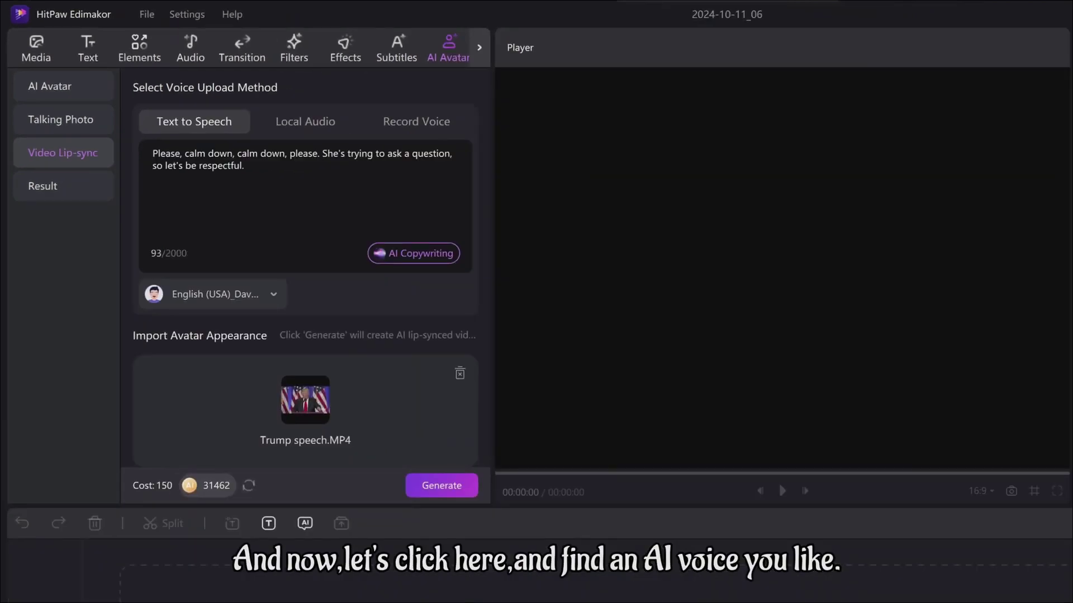
Step: Preview and confirm the English (USA) Davis Multilingual voice from the Choose Voice list
click(242, 297)
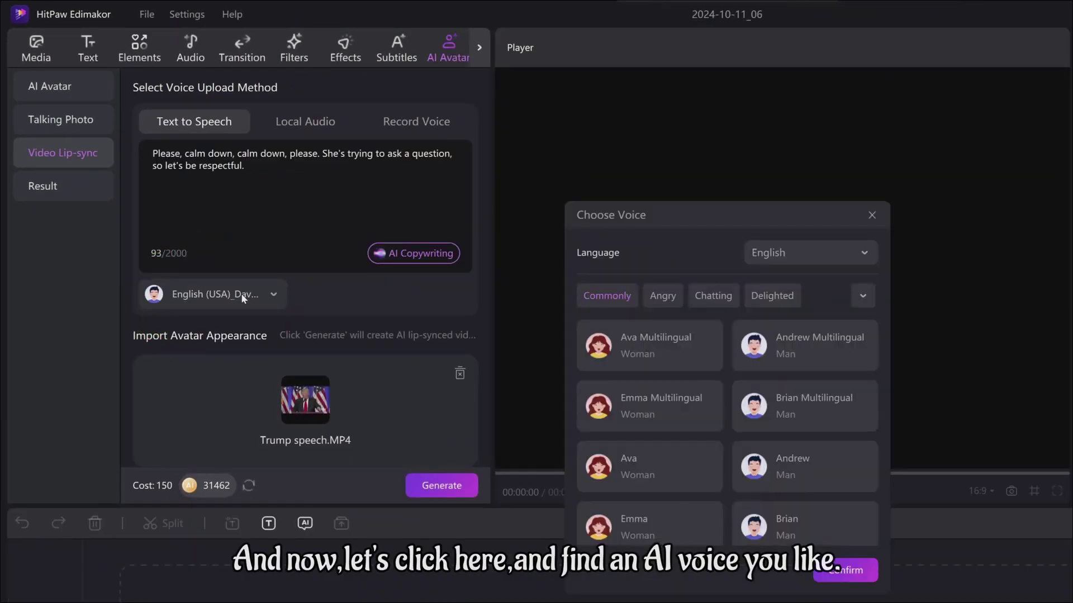
mouse_move(859, 347)
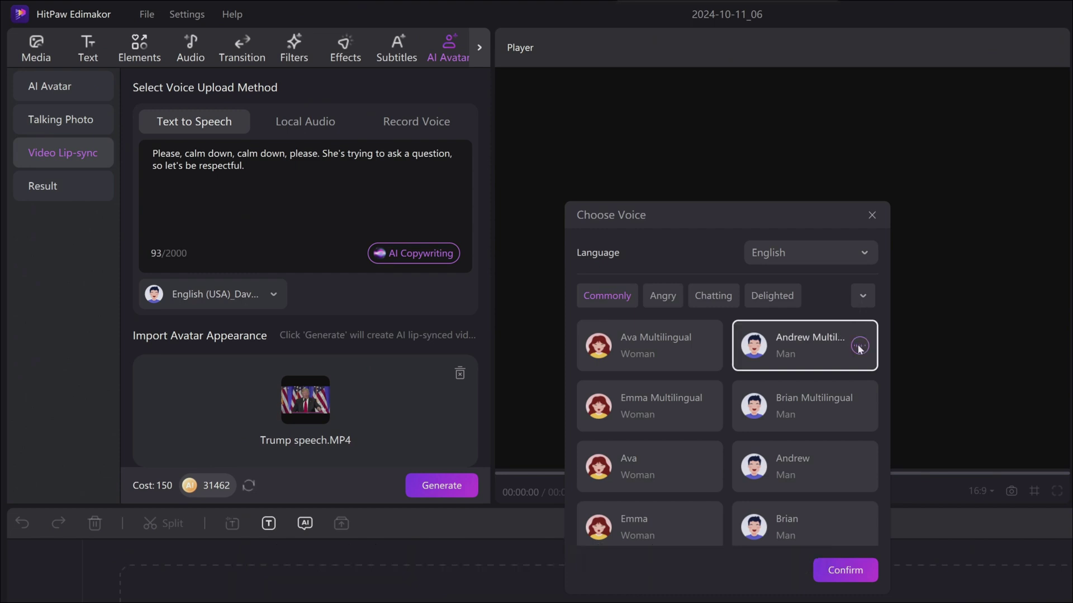
scroll(857, 344, down, 3)
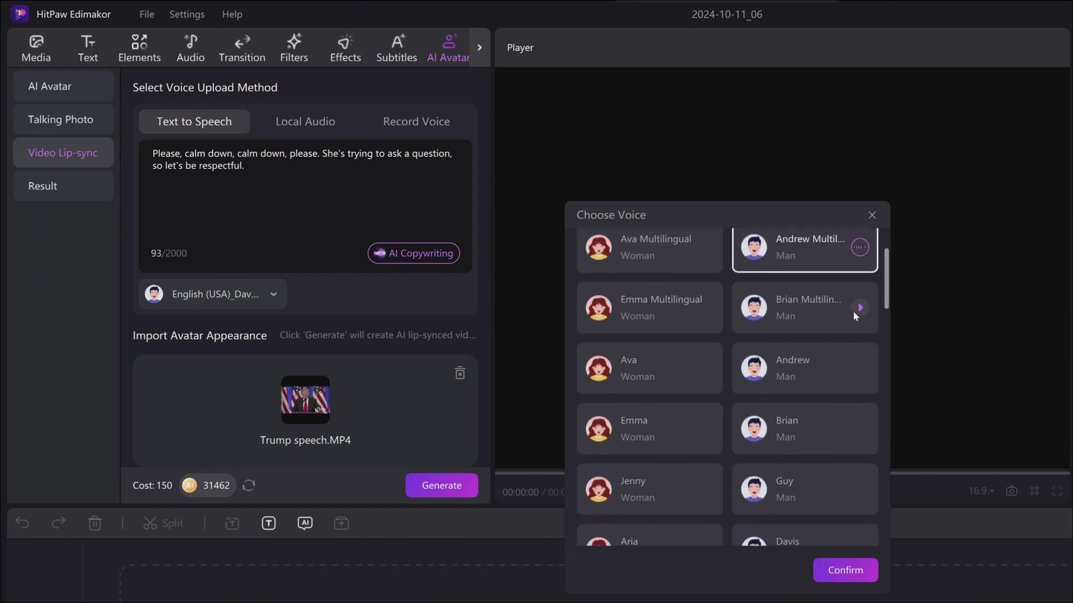
scroll(853, 315, down, 12)
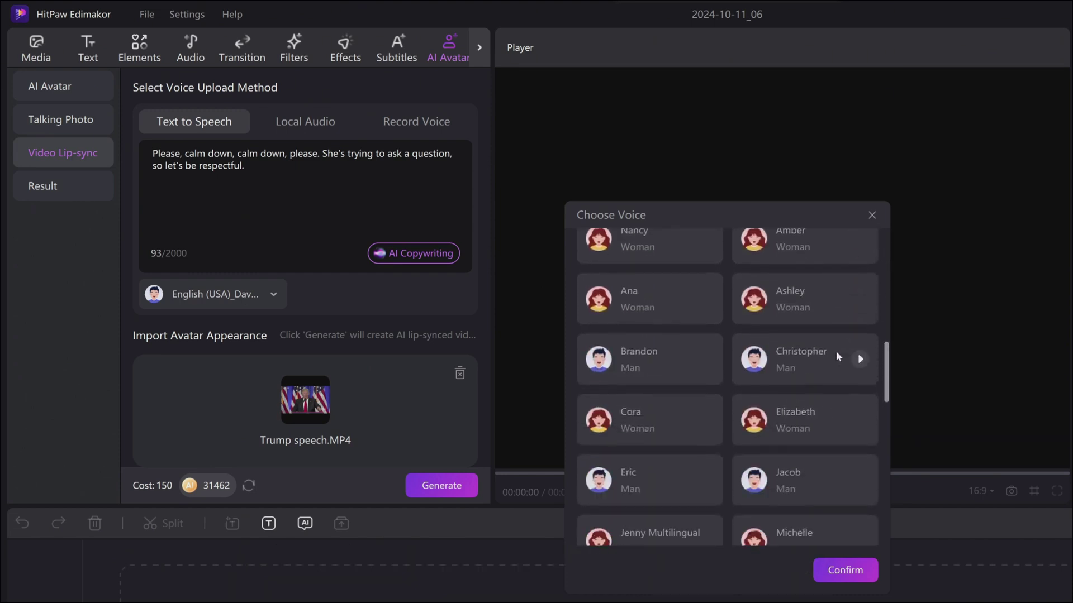
scroll(819, 377, down, 6)
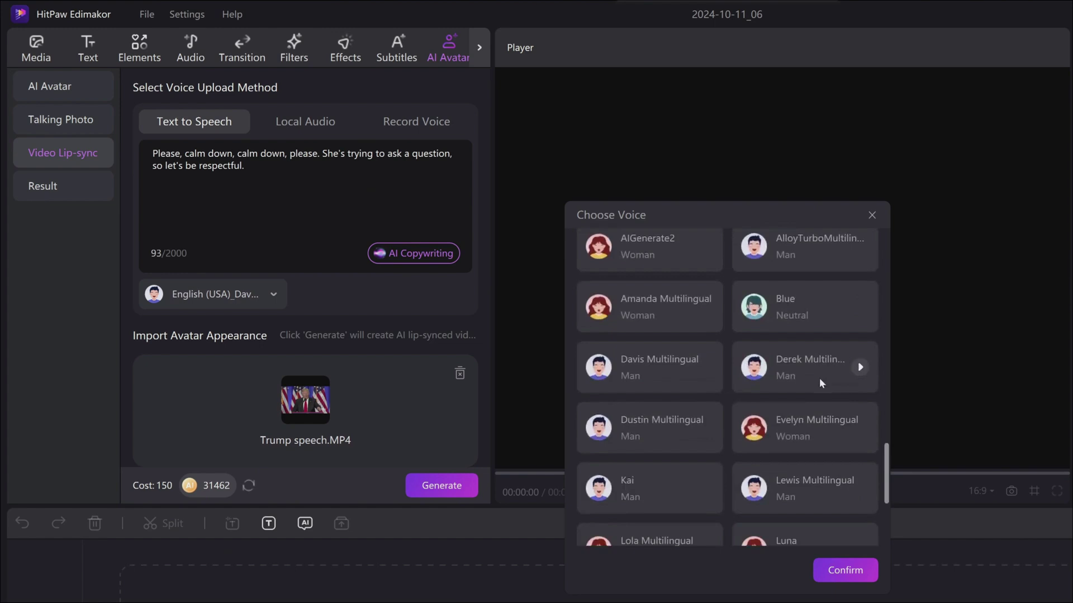
scroll(754, 347, up, 2)
click(705, 307)
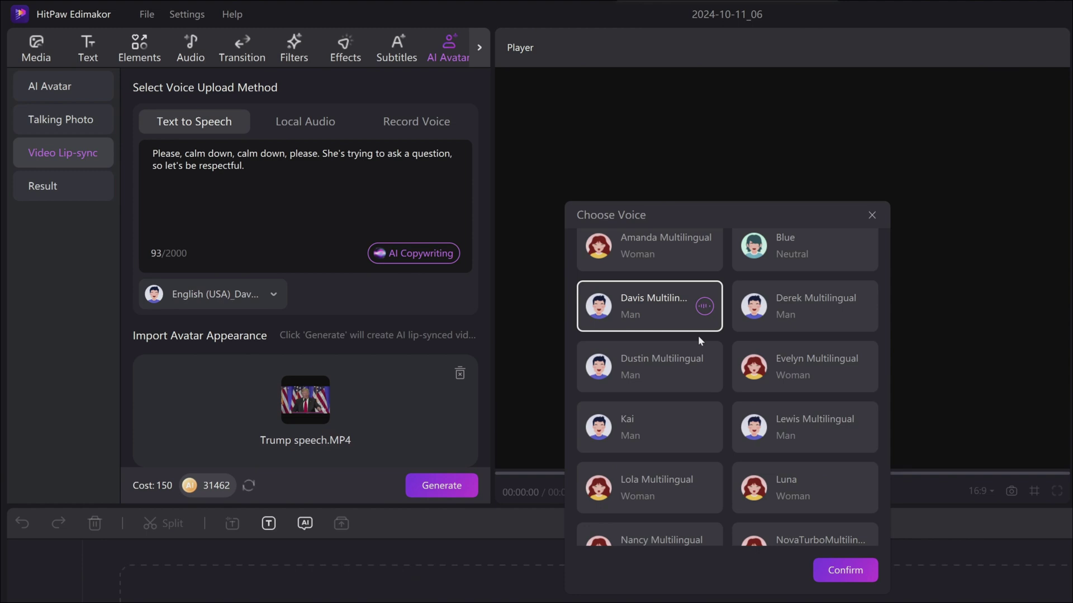
scroll(710, 378, up, 3)
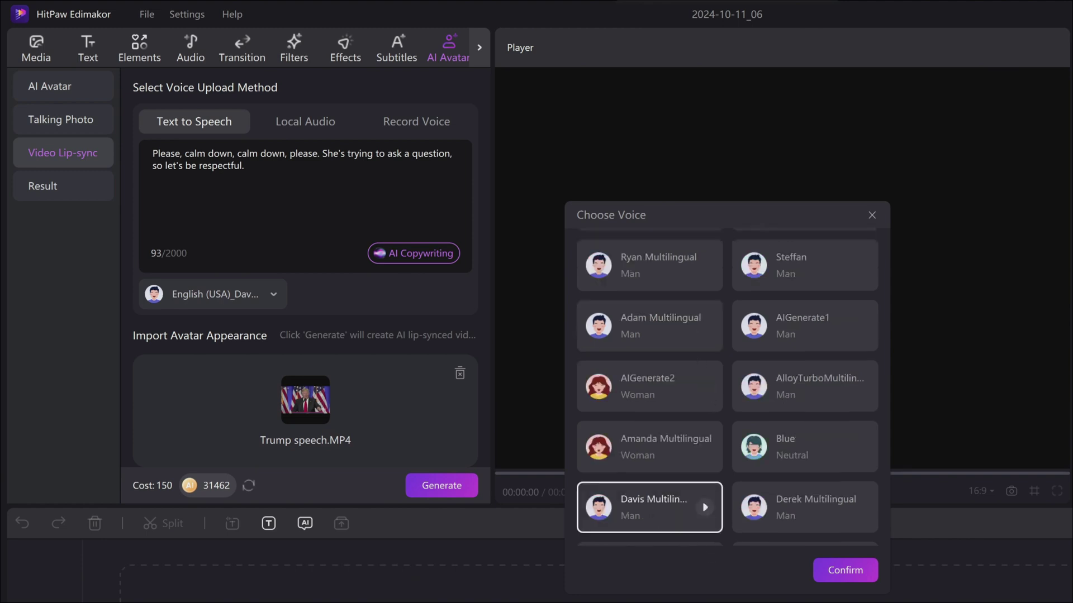
click(845, 570)
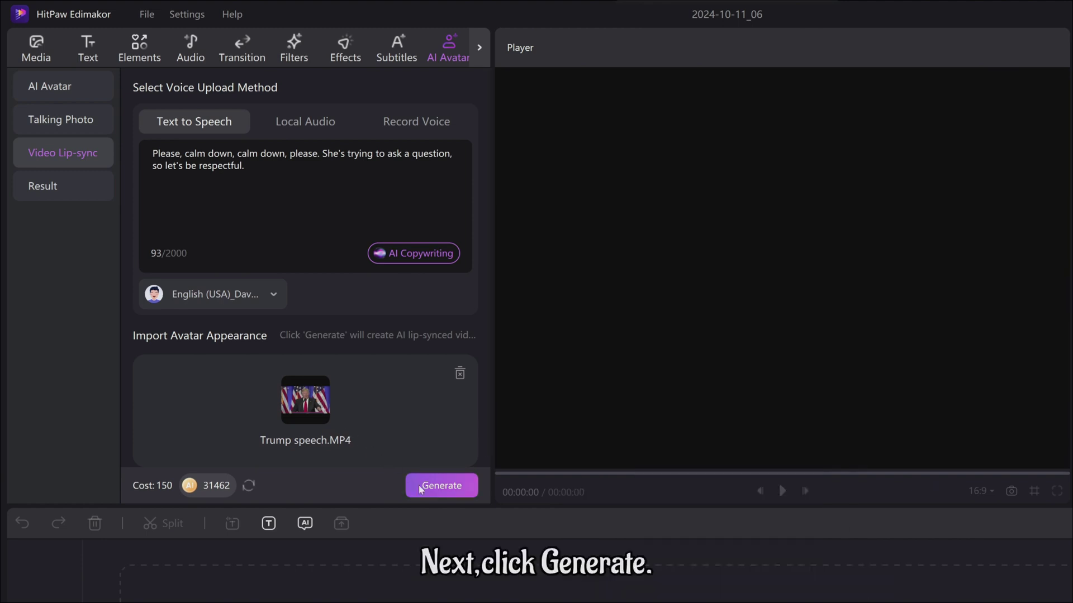
Step: Generate the lip-synced speech video with the Davis voice script
click(434, 486)
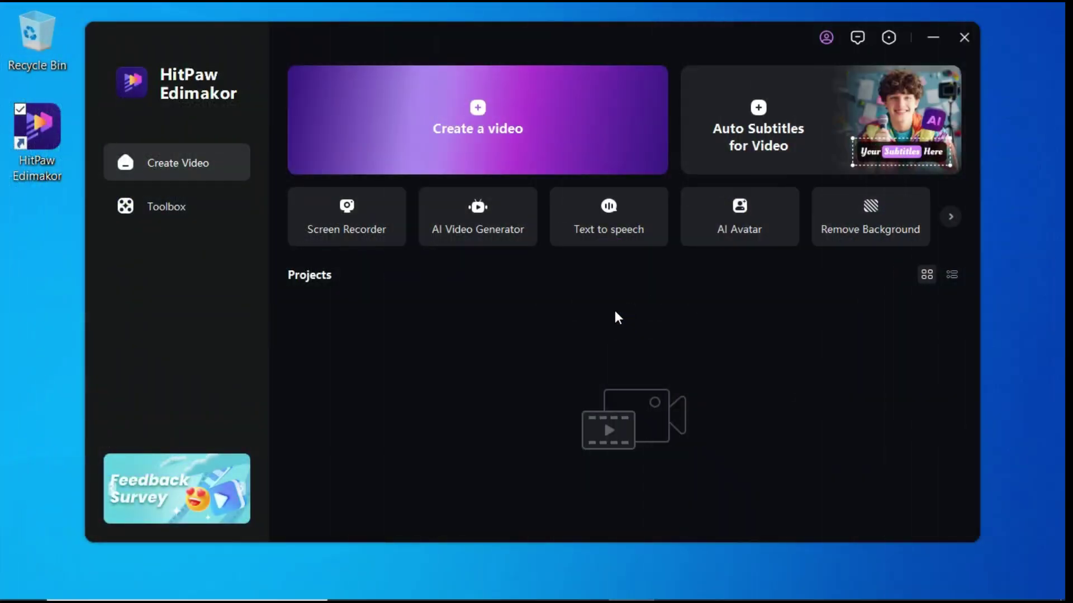
Step: Create project 2024-10-27_03 and place the imported 8-second LipSync Clip on its timeline
click(480, 150)
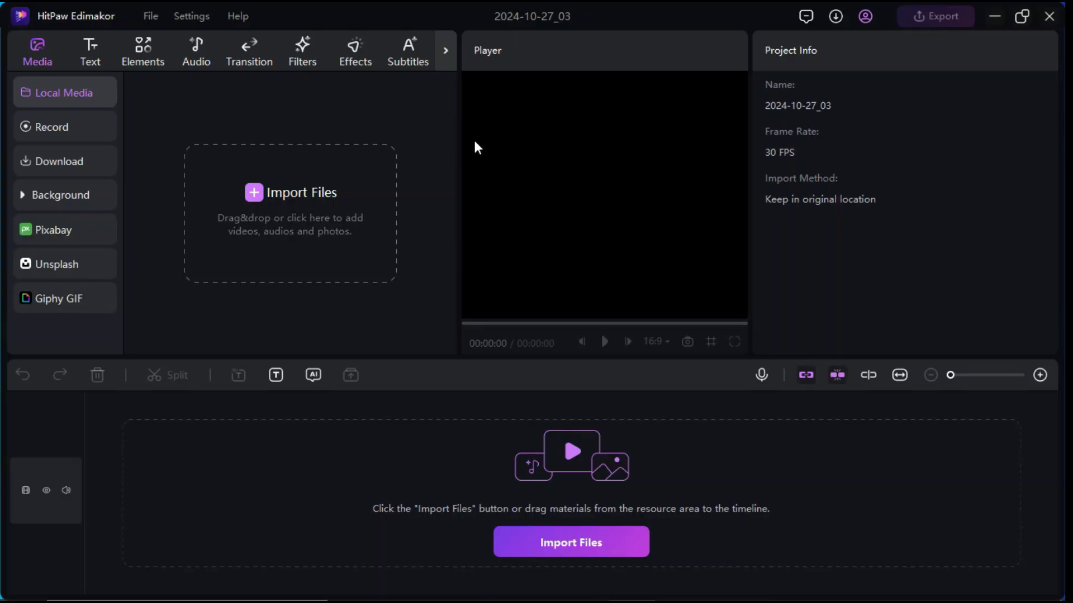
click(260, 197)
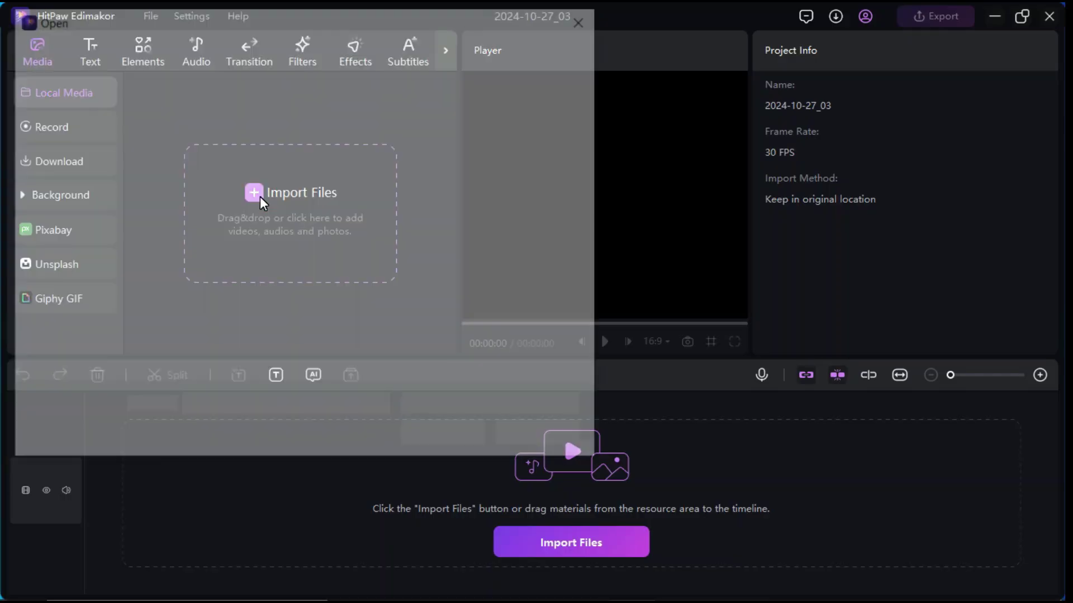
double_click(226, 294)
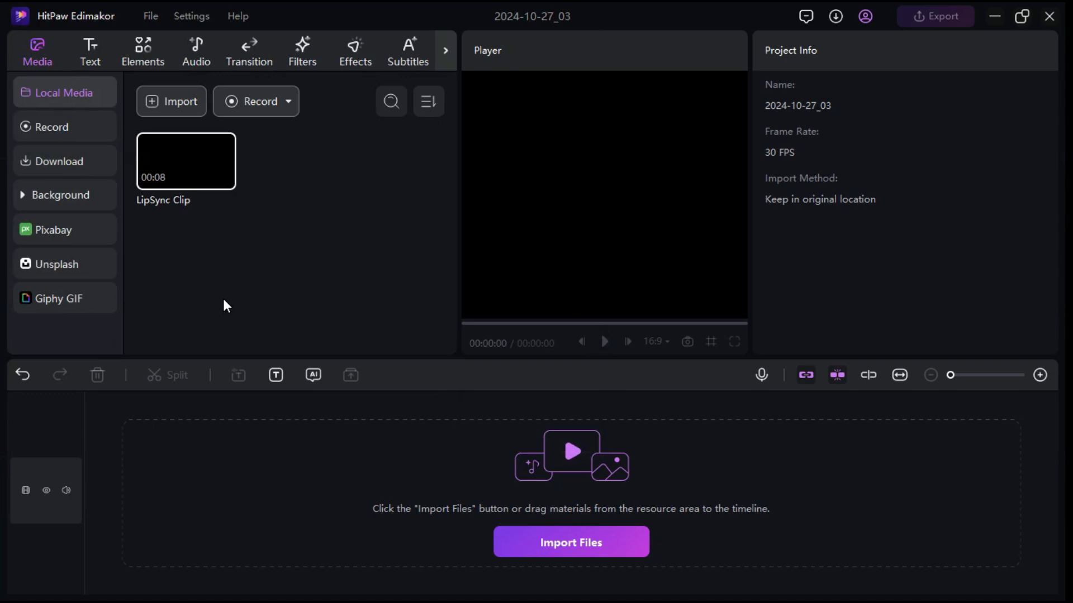
drag(202, 165, 142, 461)
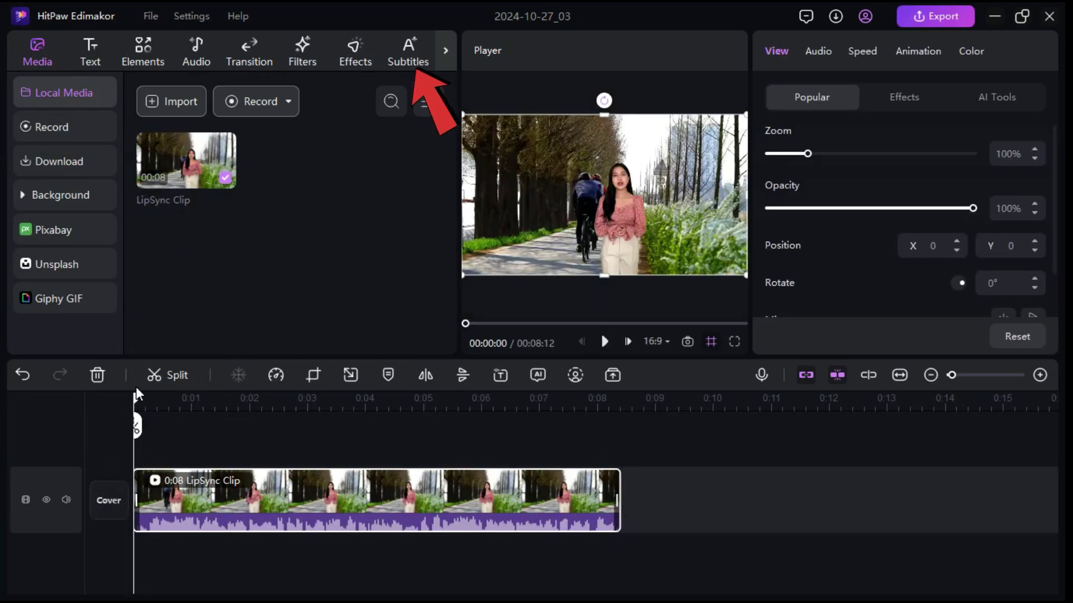
Step: Auto-generate English subtitles with Hindi translation, shown as bilingual caption tracks
click(411, 47)
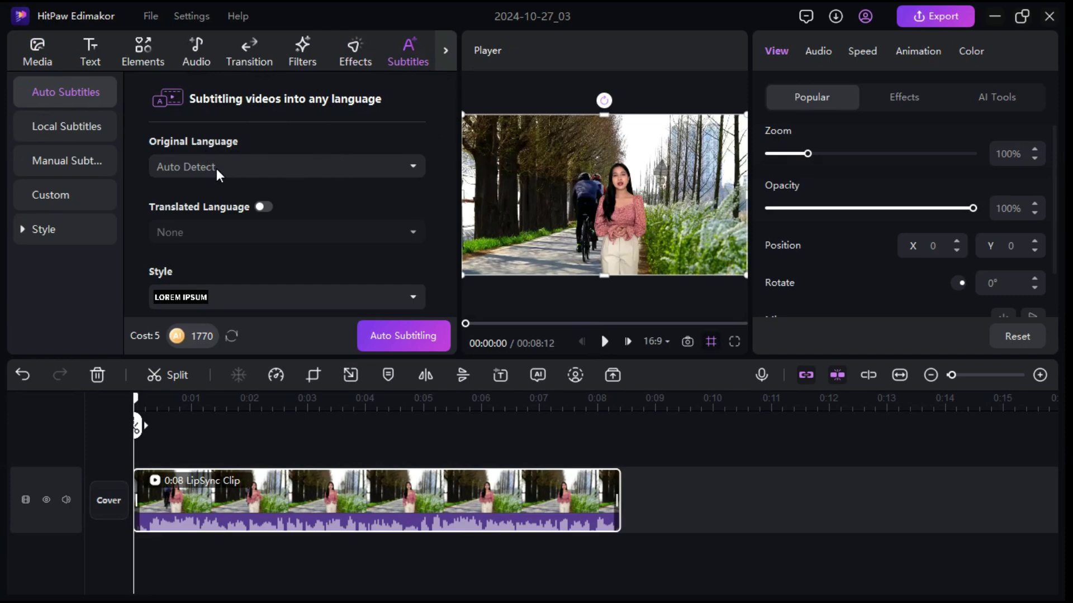
click(263, 207)
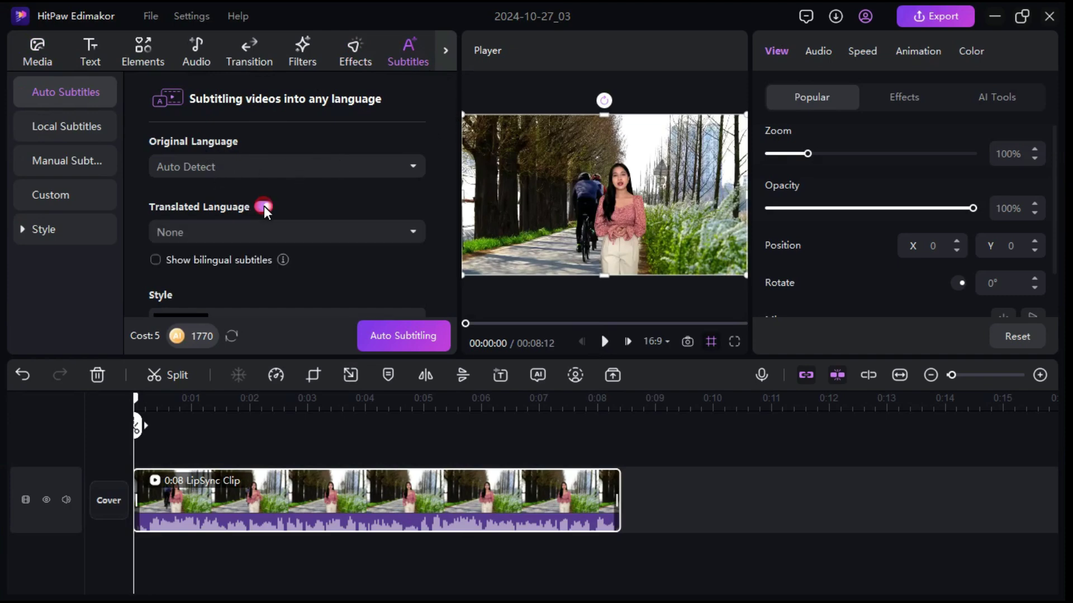
click(367, 240)
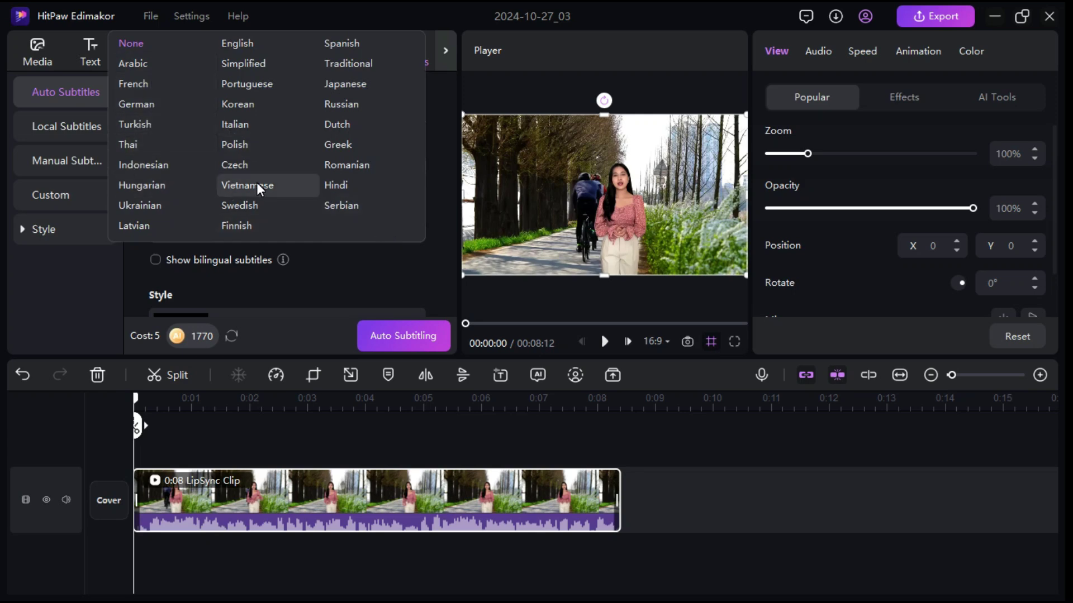
click(333, 185)
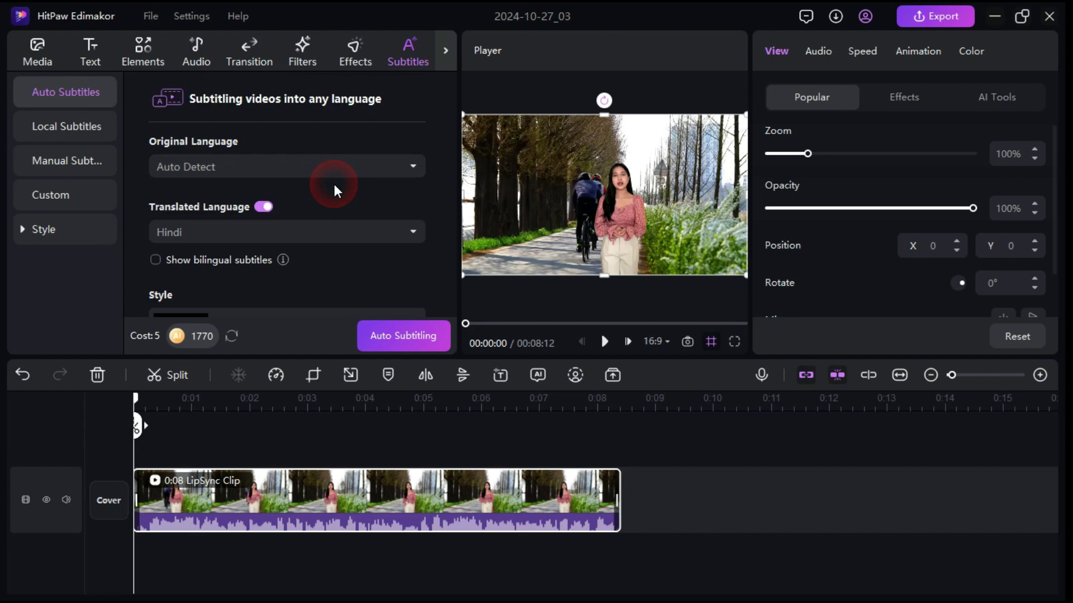
click(156, 260)
mouse_move(282, 257)
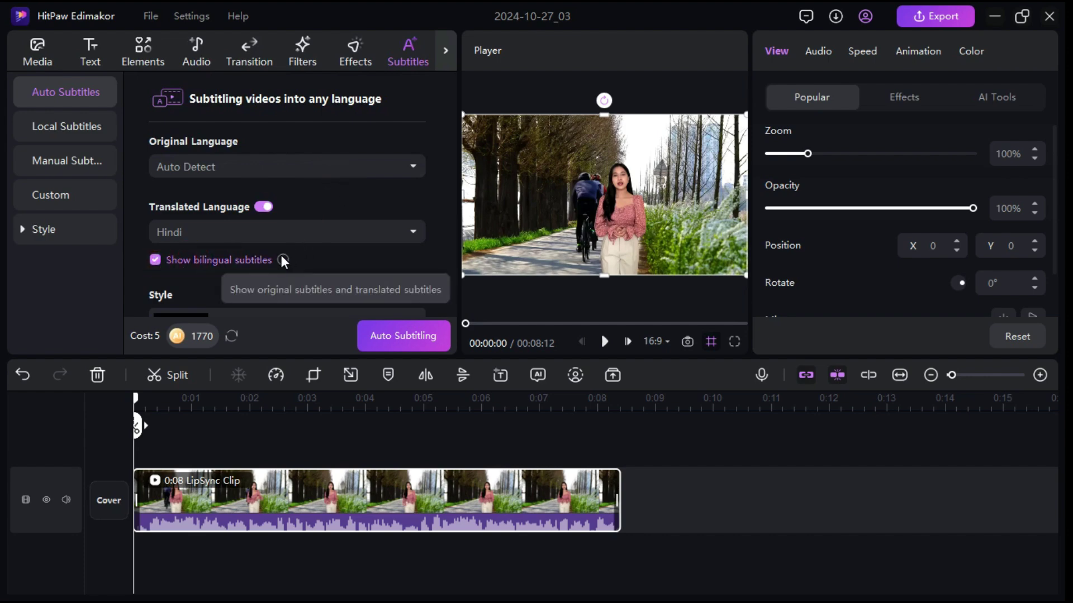
scroll(353, 253, down, 2)
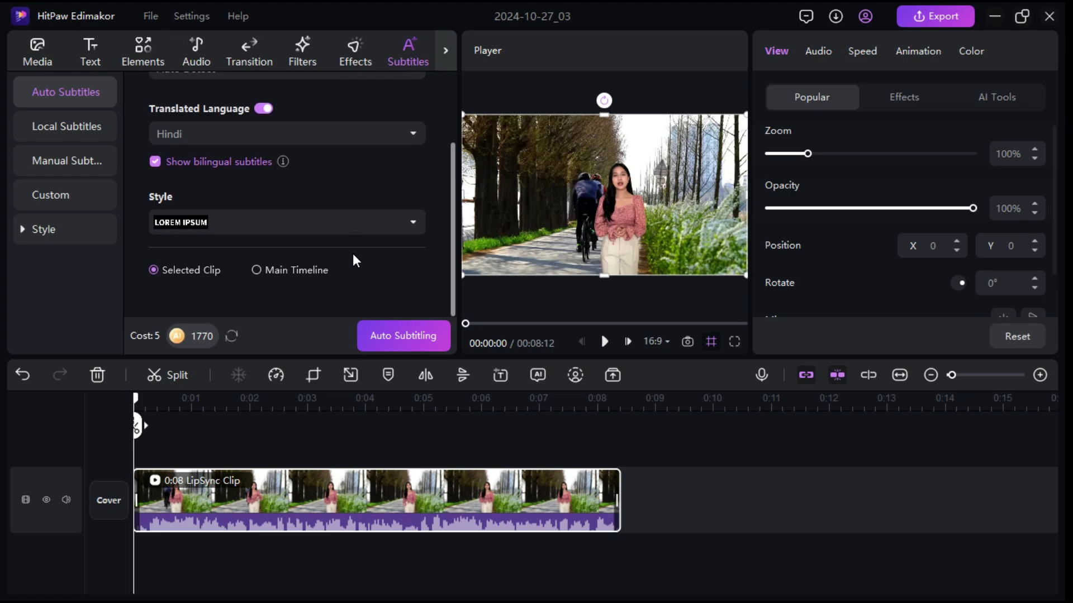
click(412, 338)
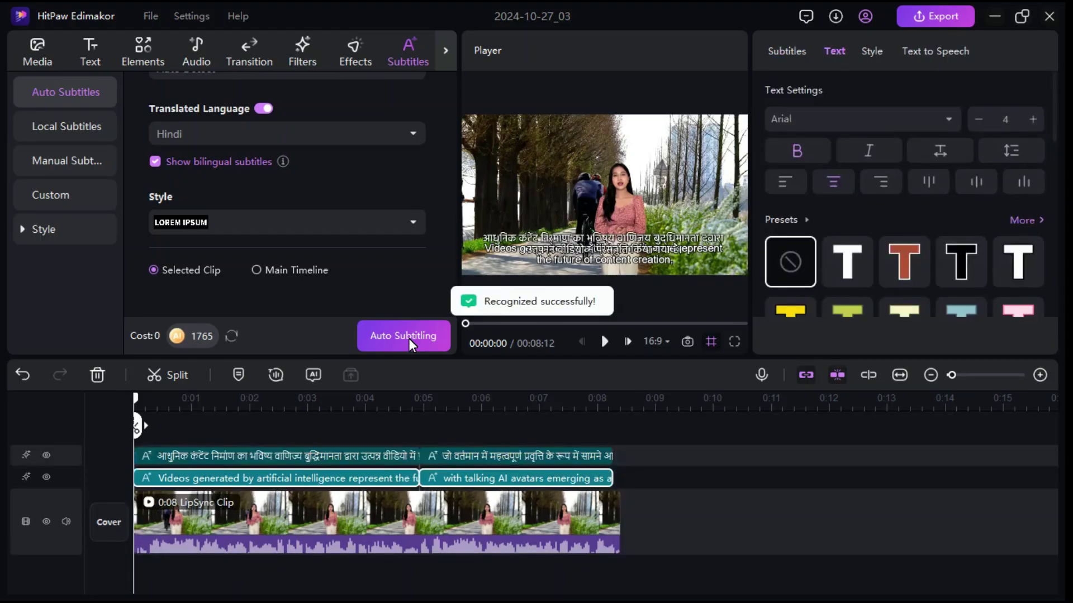
Step: Shrink the English subtitle to font size 3 and apply the yellow black-bordered text preset
click(325, 479)
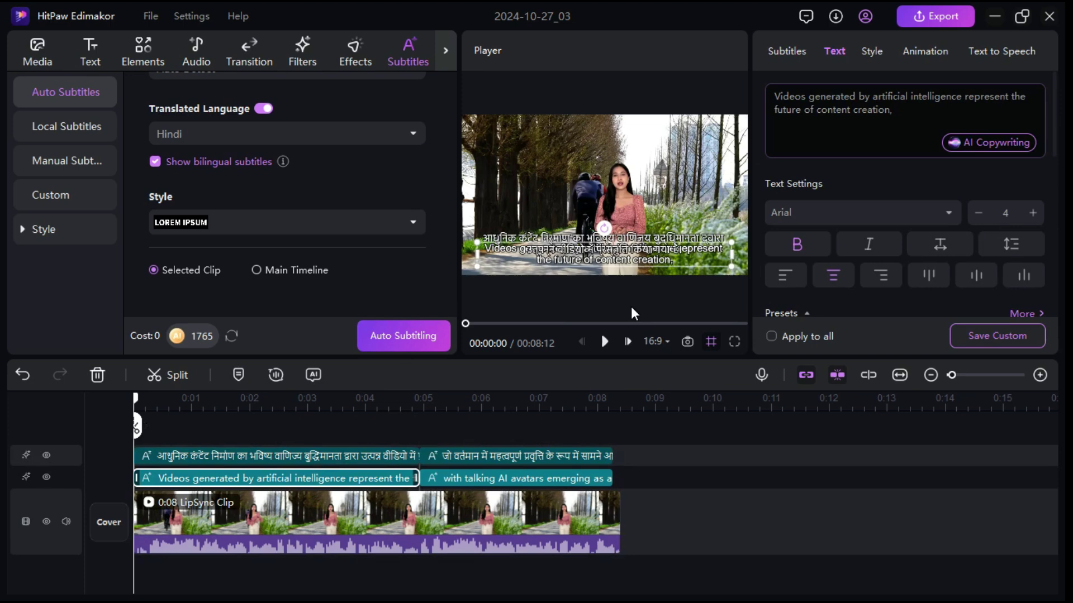
drag(909, 117, 785, 103)
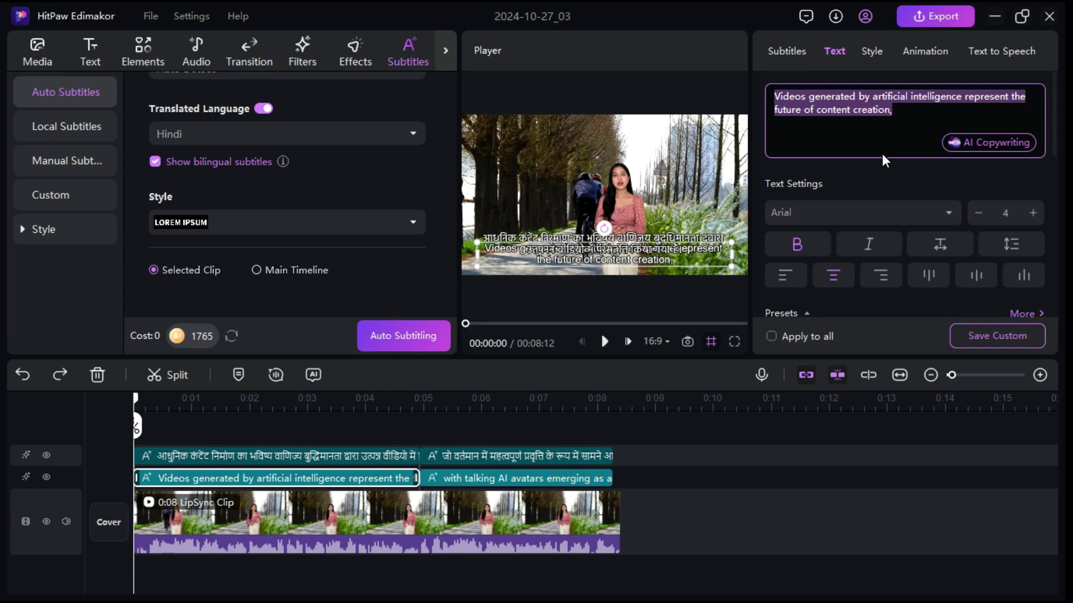
click(930, 213)
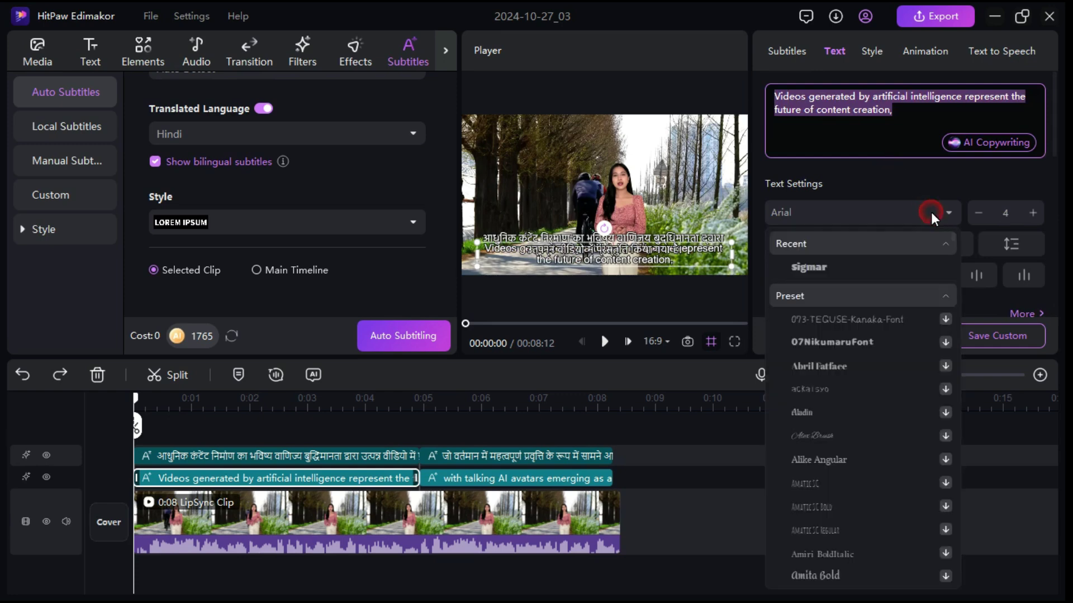
click(977, 213)
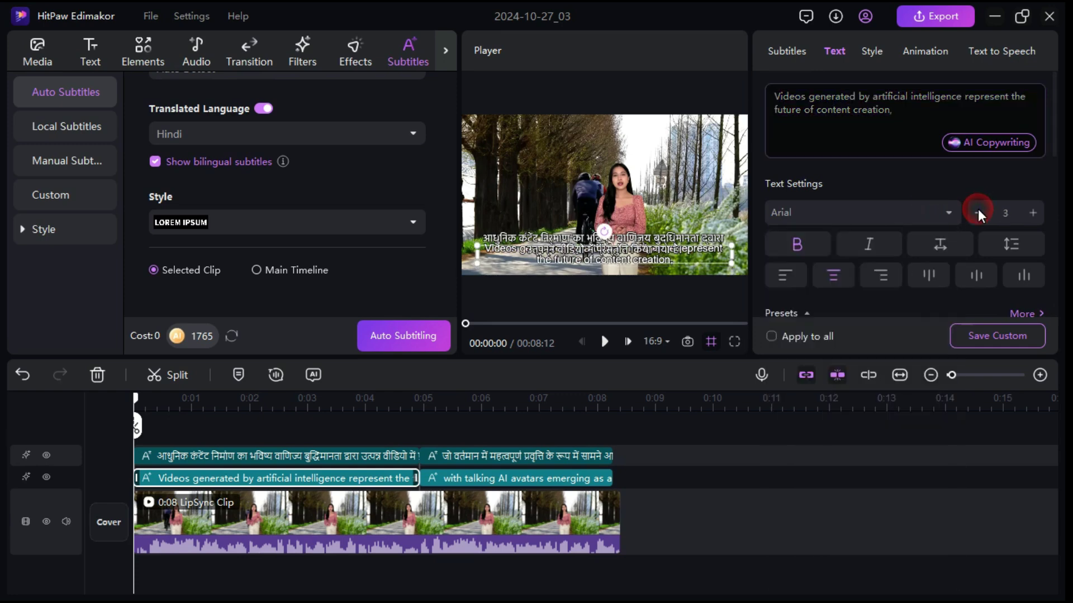
click(978, 212)
scroll(923, 208, down, 5)
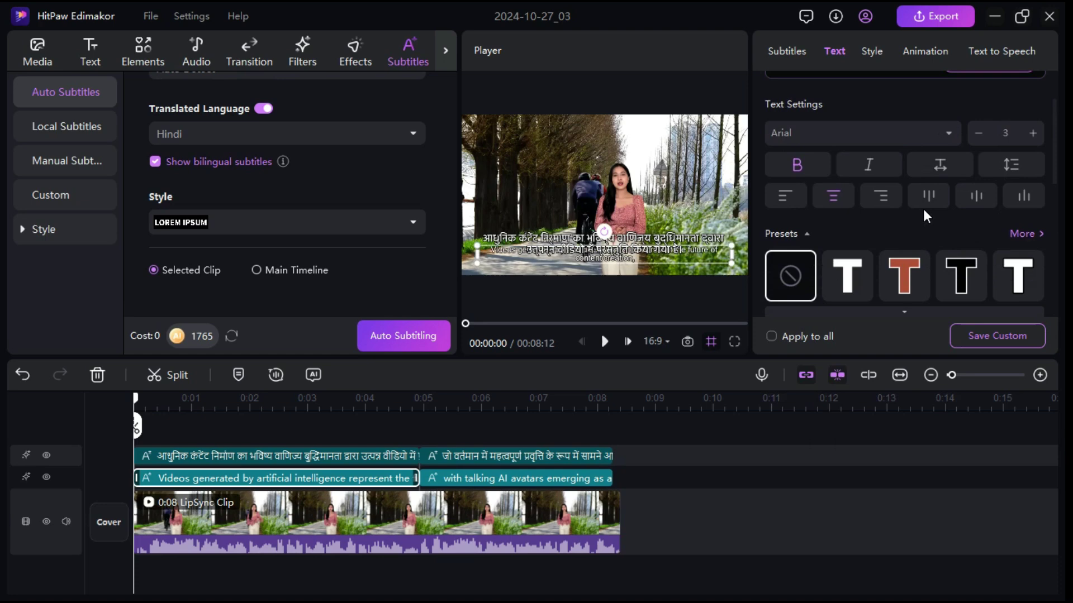
click(792, 218)
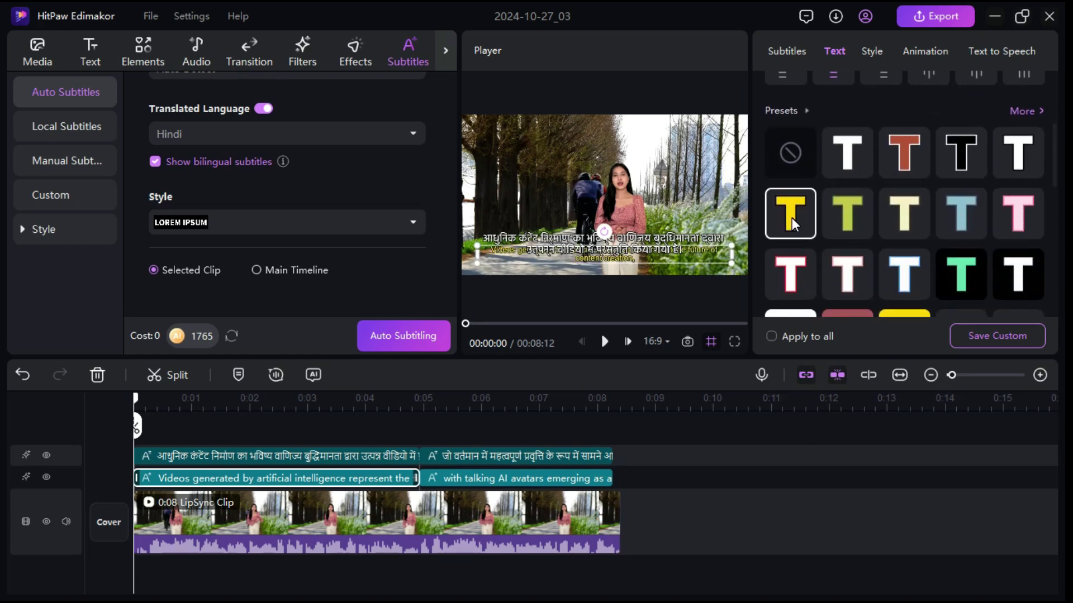
scroll(871, 204, down, 5)
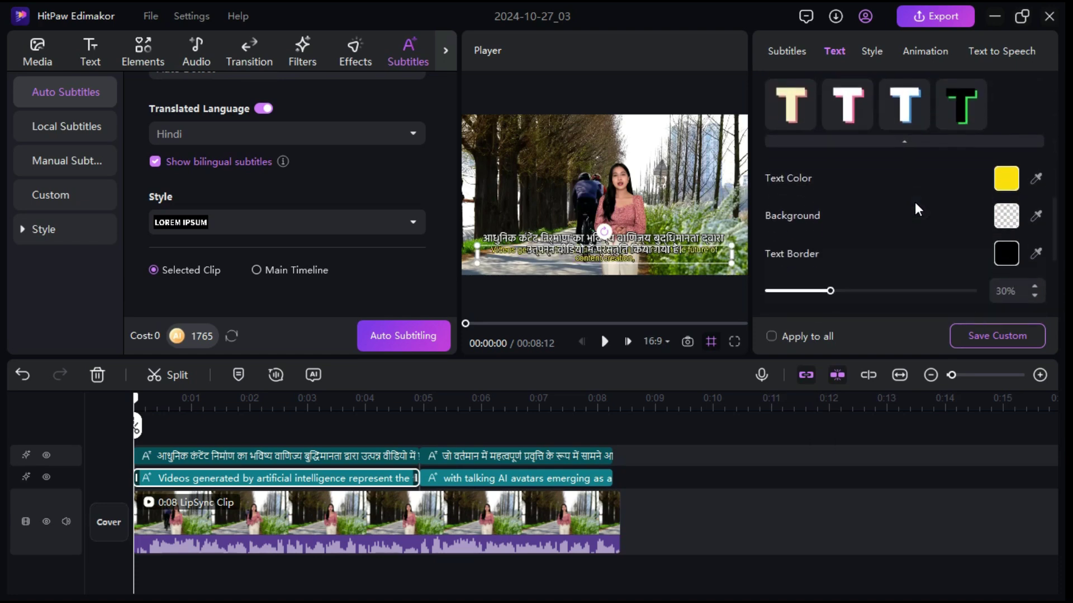
scroll(914, 203, down, 2)
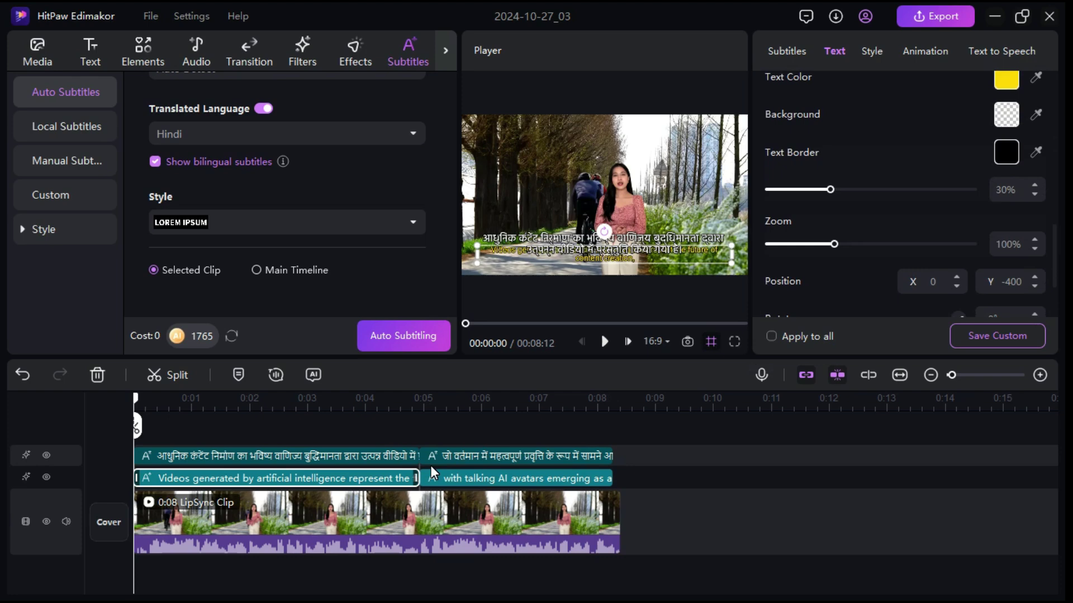
click(357, 463)
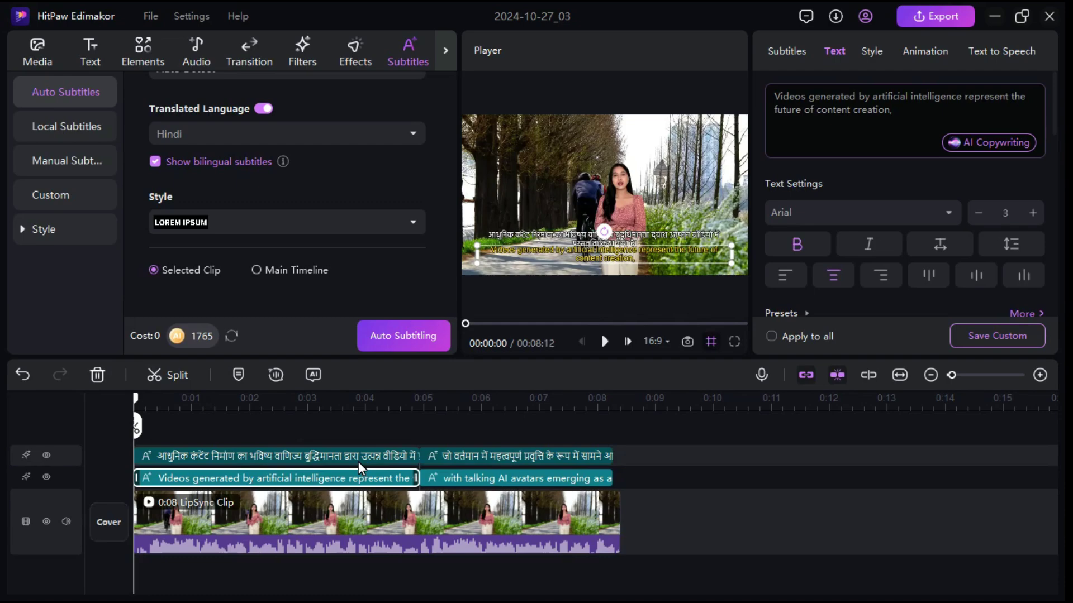
Step: In the export settings, enable Export Subtitles with SRT as the format
click(930, 16)
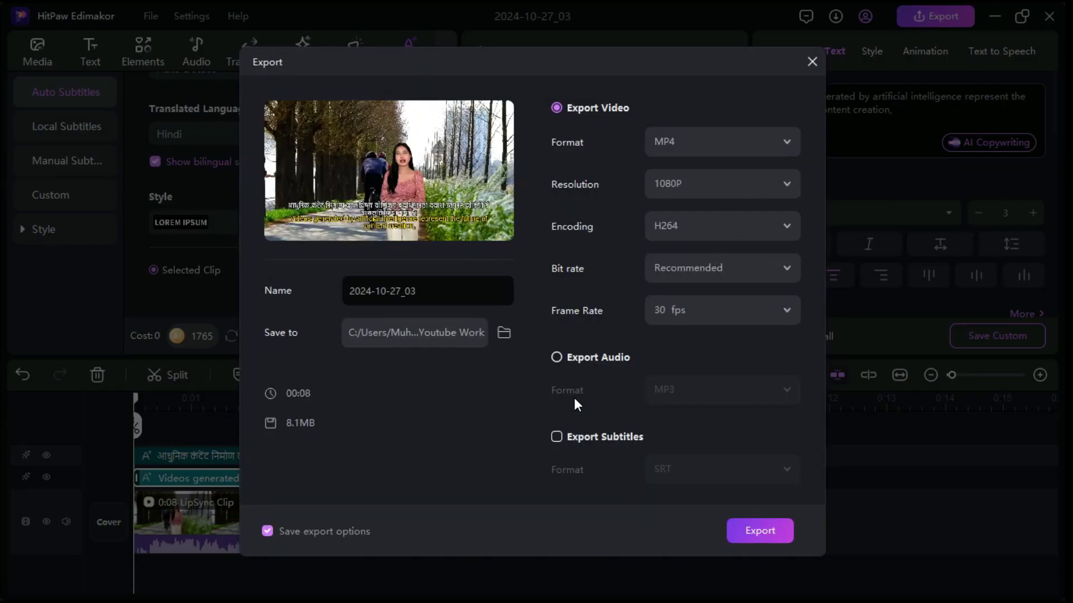
click(556, 437)
click(745, 468)
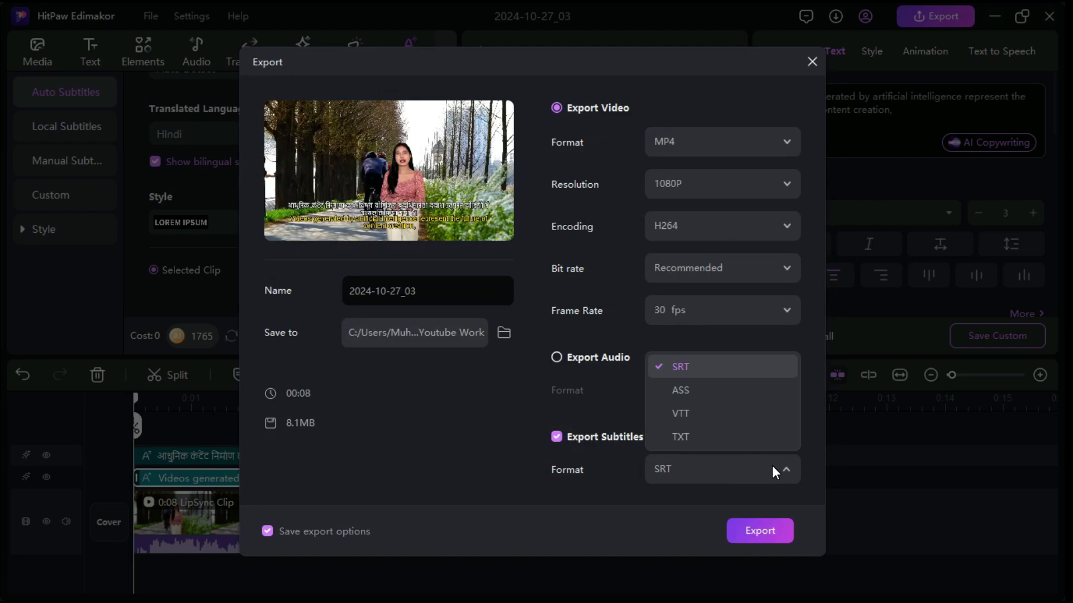
click(618, 482)
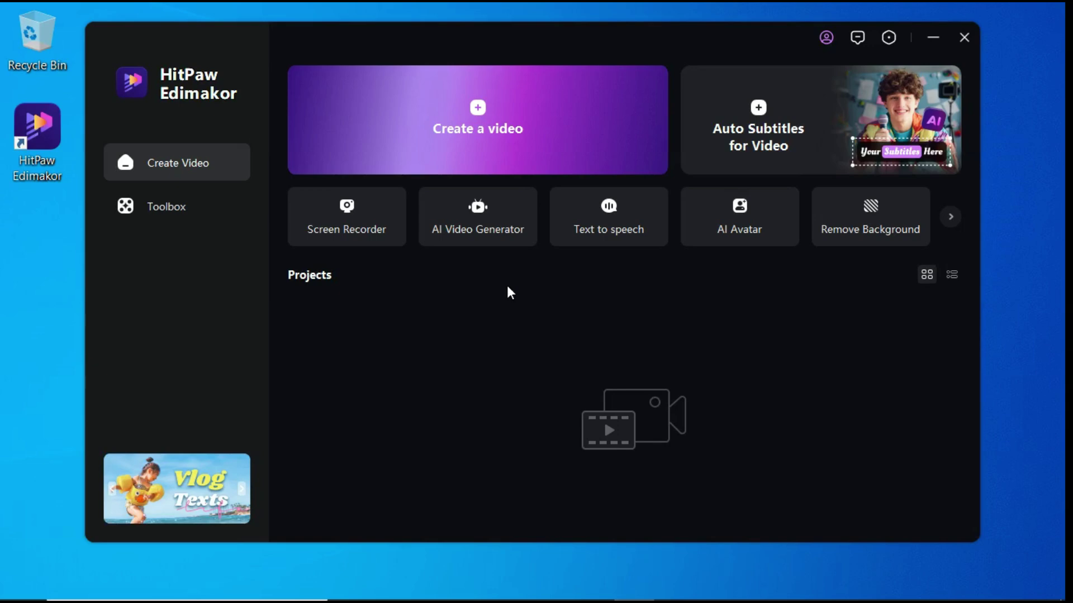
Step: Launch the AI Video Generator and place the cursor in its empty text box
click(479, 223)
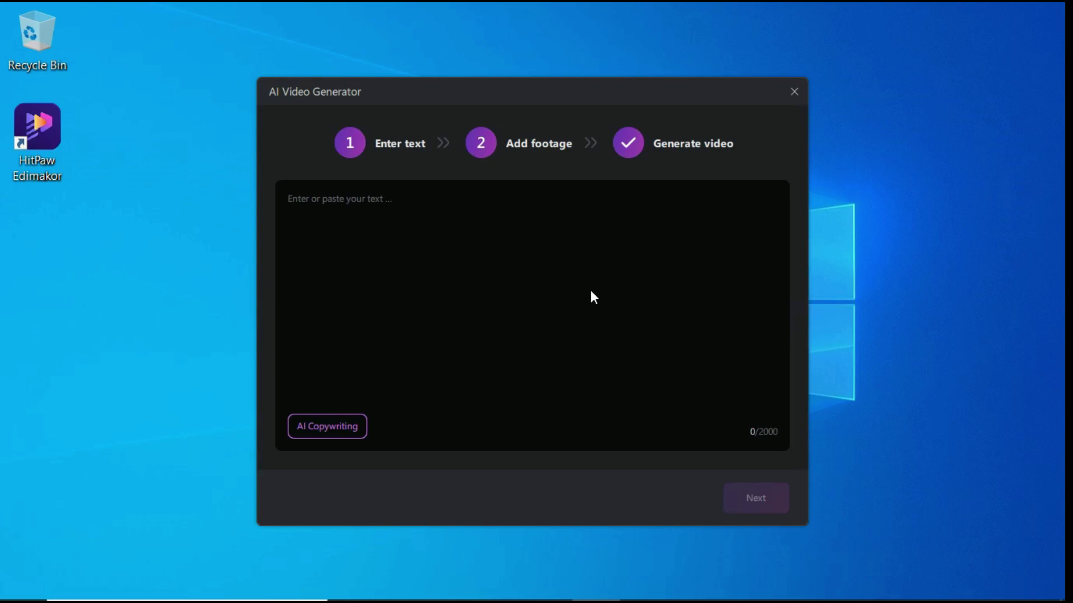
click(308, 220)
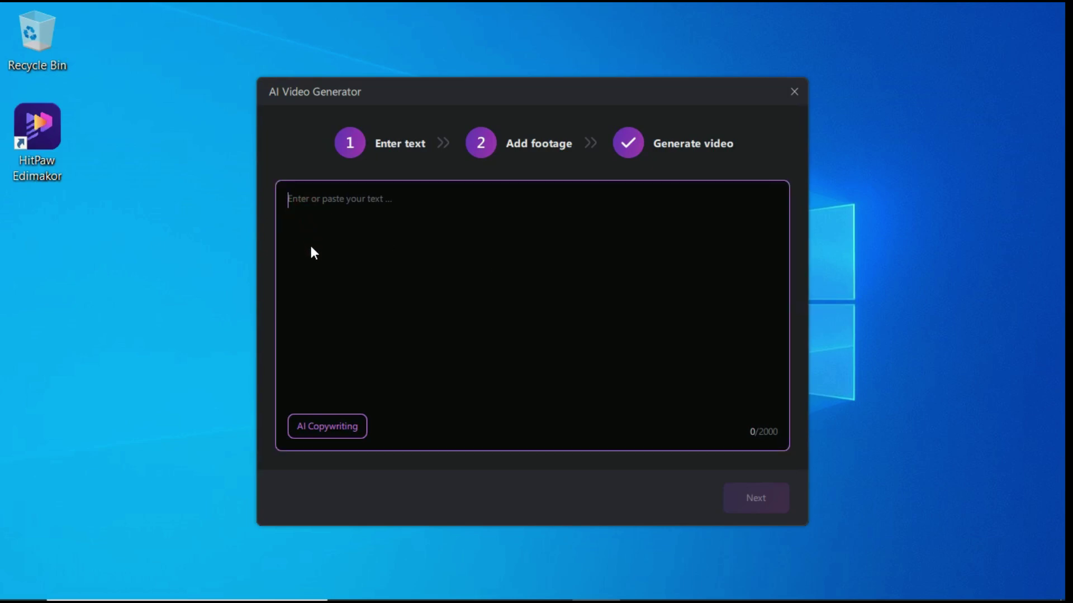
Step: Set AI Copywriting to Travel Guides, English output, and a 200-400 script length
click(319, 426)
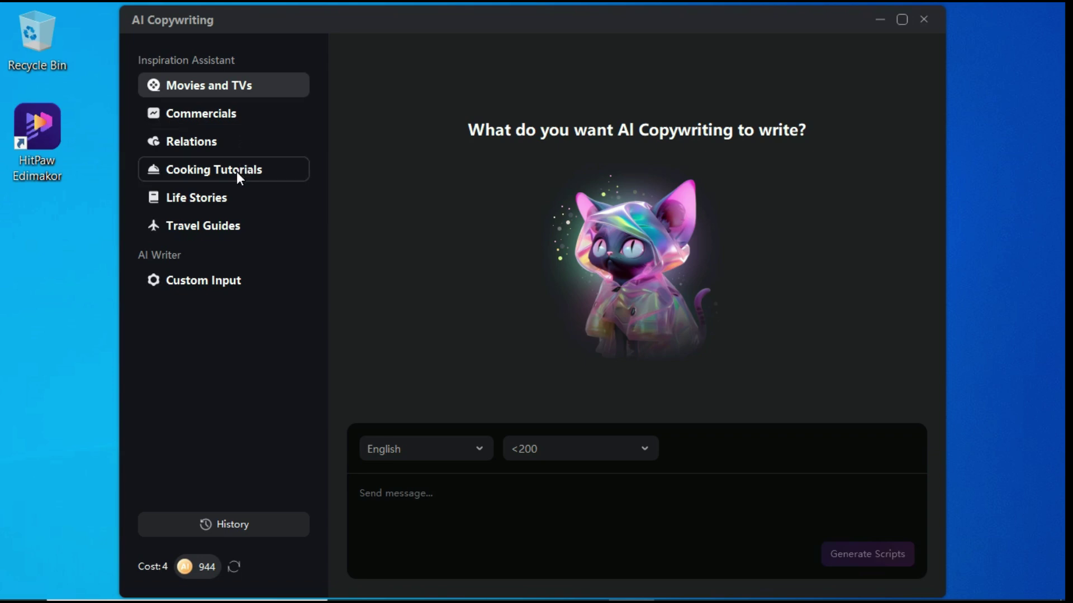
click(222, 227)
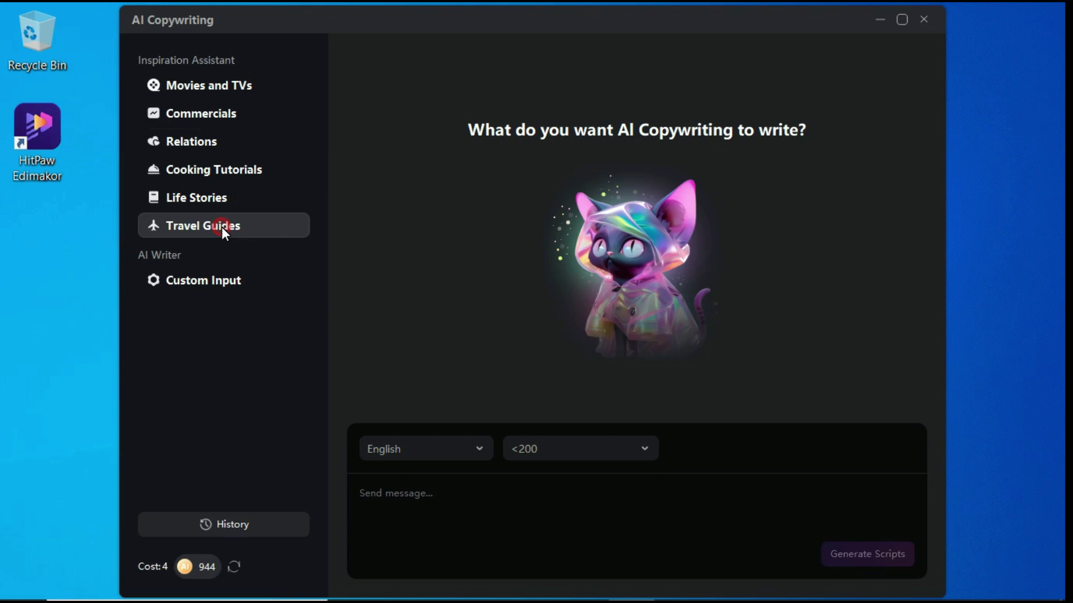
click(478, 447)
scroll(456, 340, down, 3)
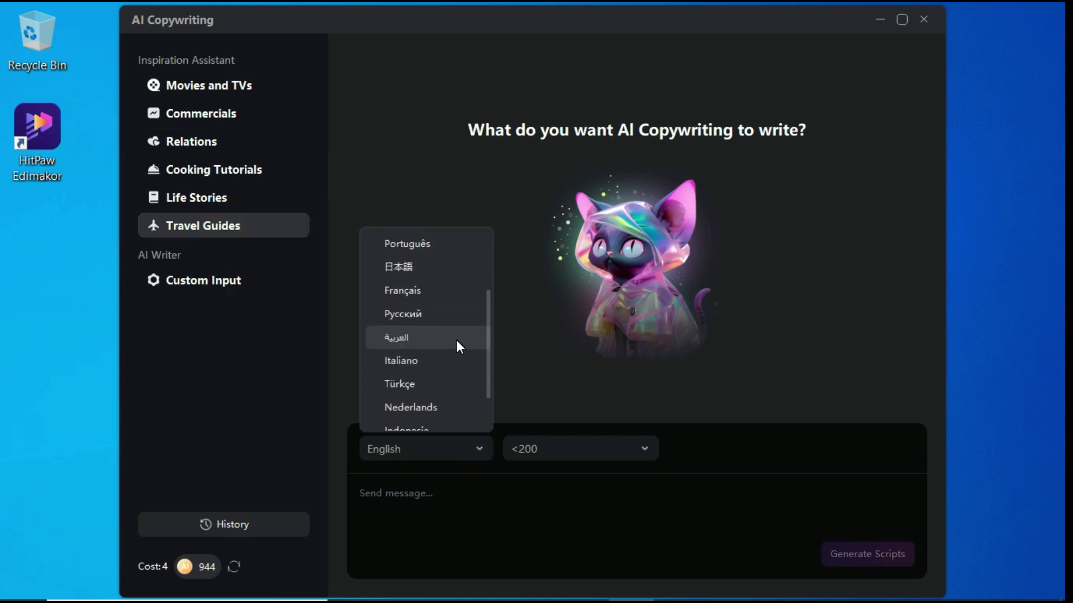
scroll(456, 340, up, 3)
click(522, 320)
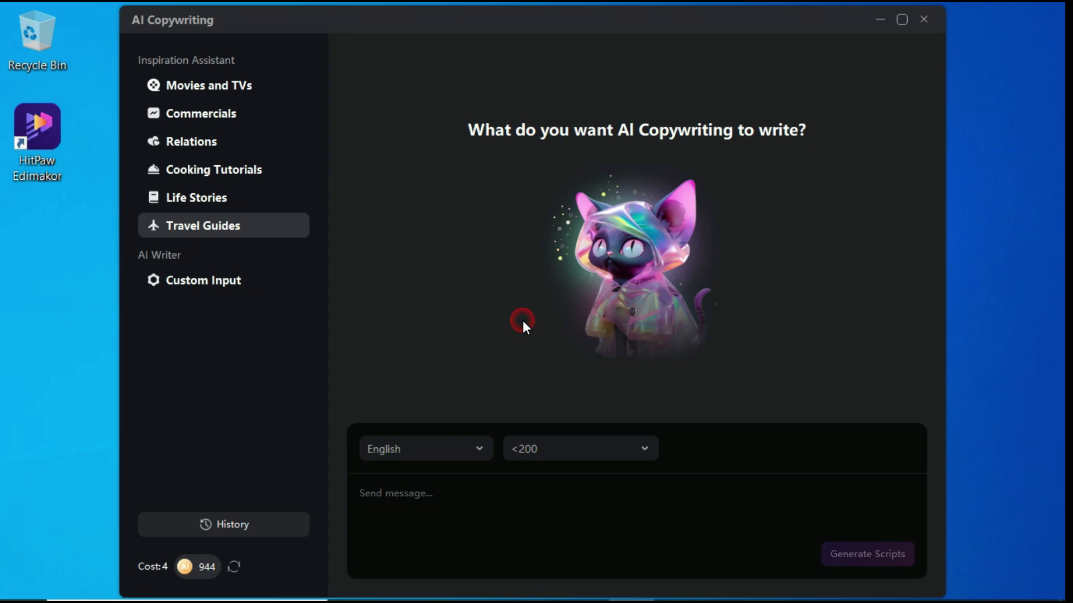
click(640, 448)
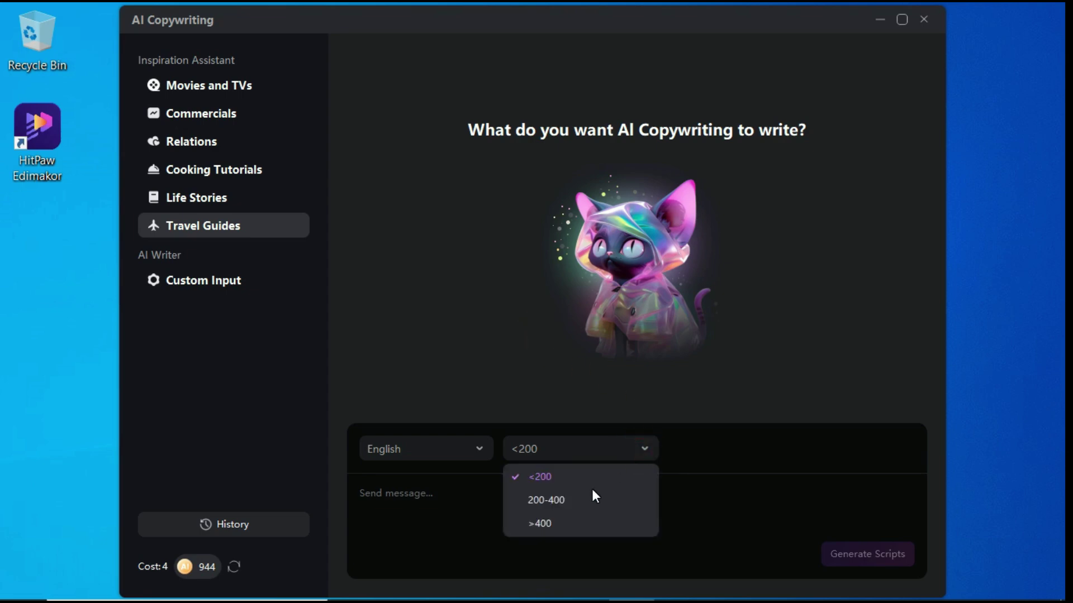
click(545, 501)
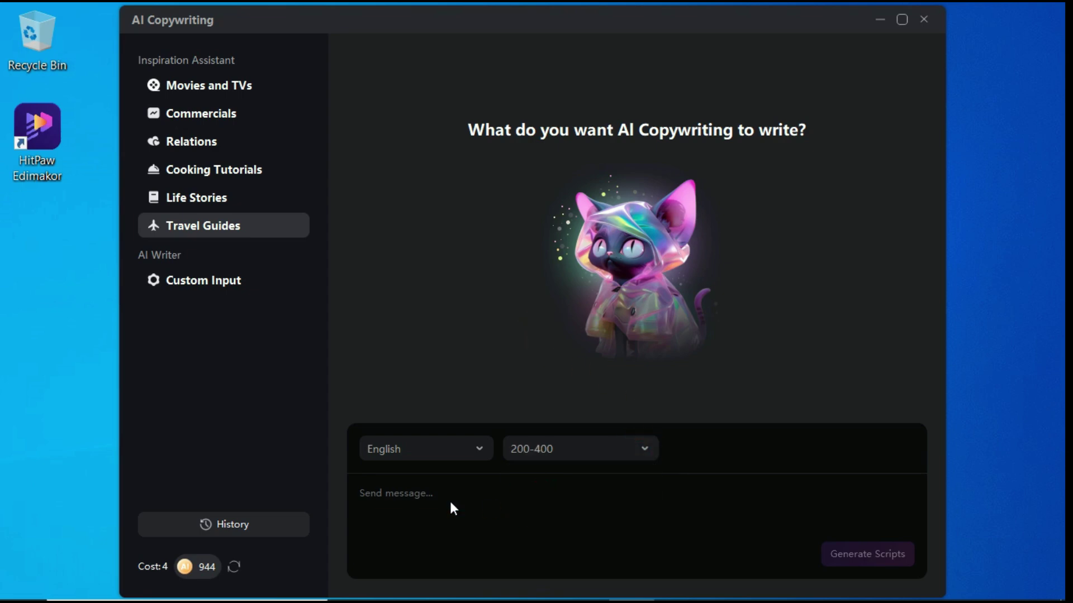
Step: Generate a script from the New York City best-places prompt and copy it
click(449, 501)
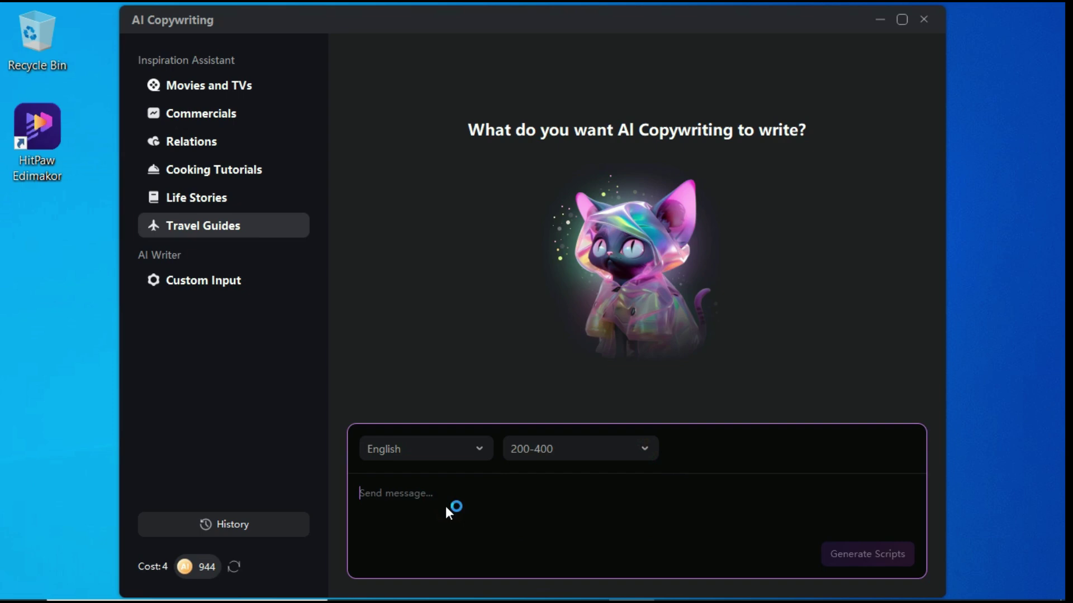
text(Write about 3 best places in New York City.)
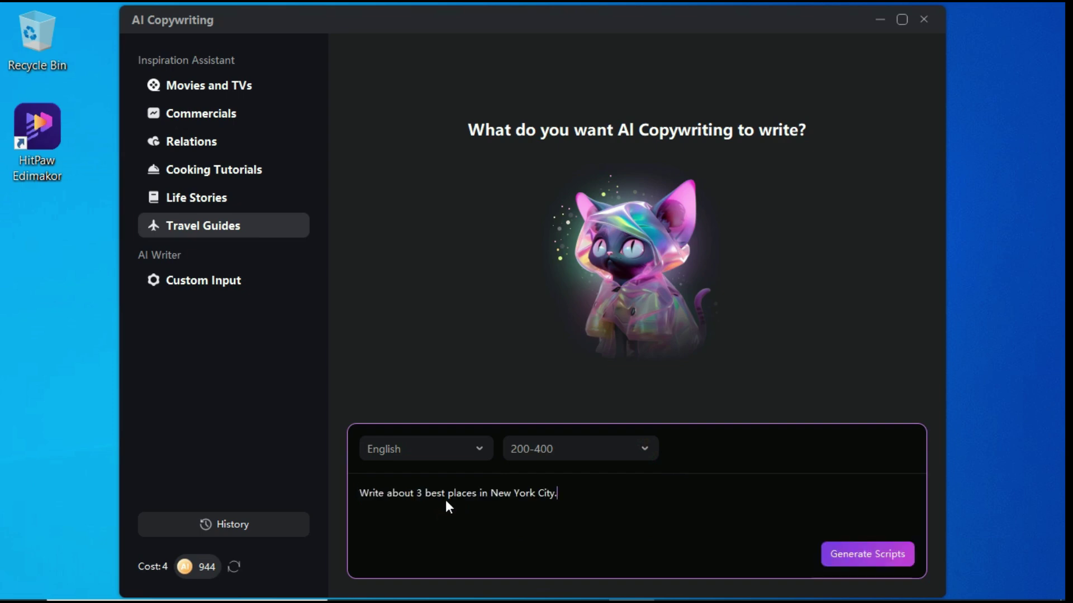
click(867, 550)
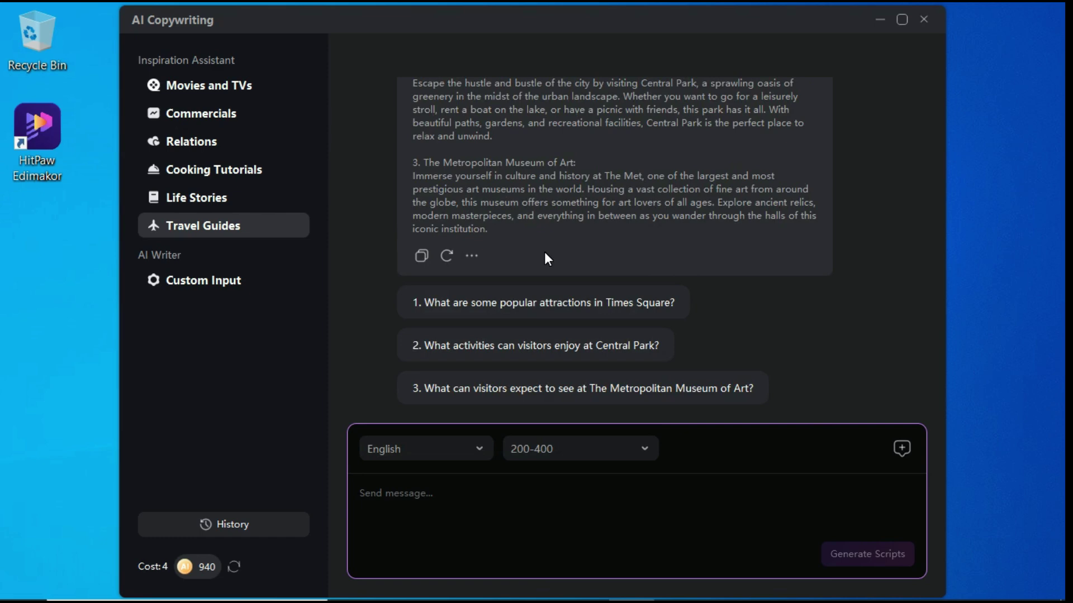
click(420, 256)
Step: Paste the New York script into the text box and advance to footage settings
click(923, 19)
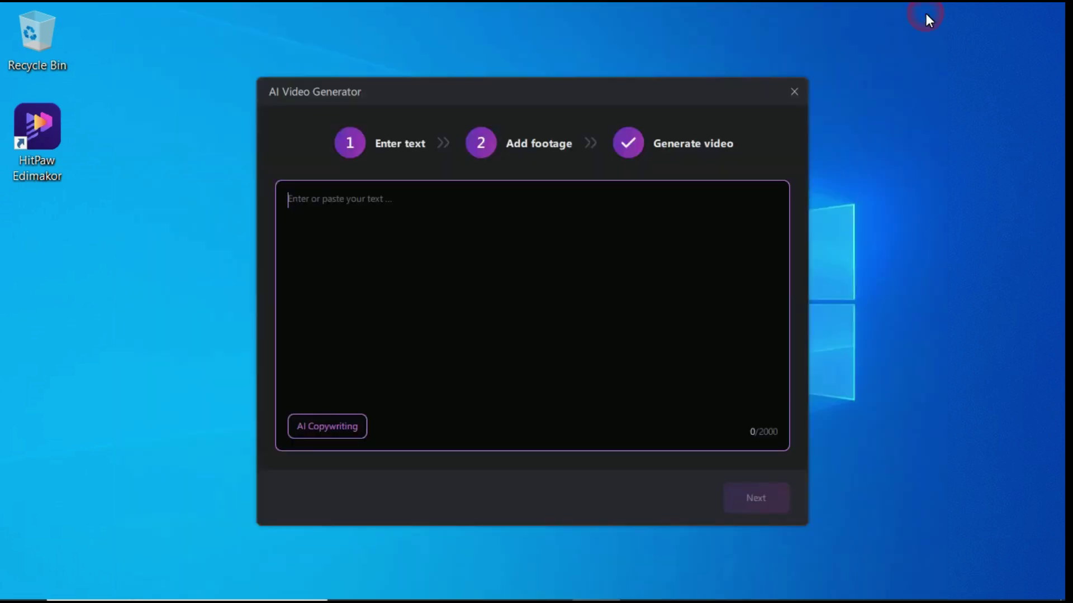
key(ctrl+v)
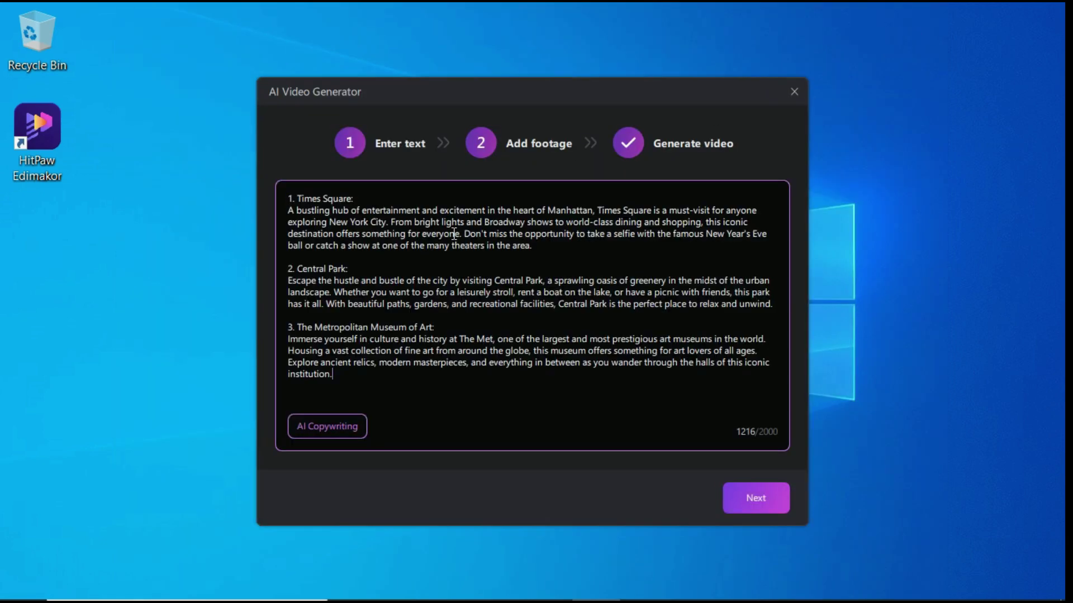
click(740, 503)
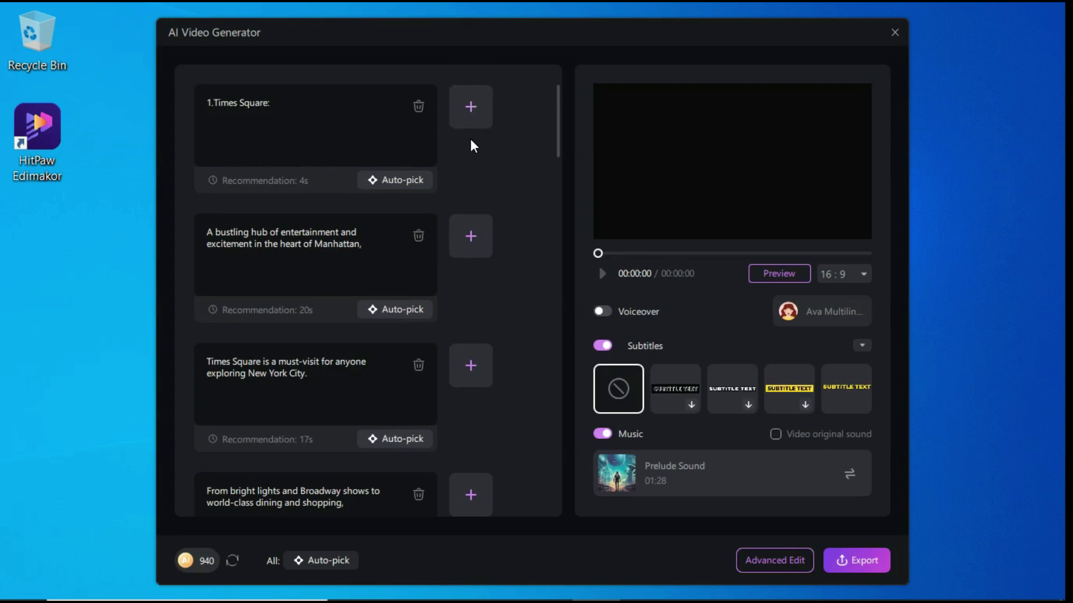
Step: Auto-pick stock footage for the first three scene cards
click(392, 182)
click(380, 310)
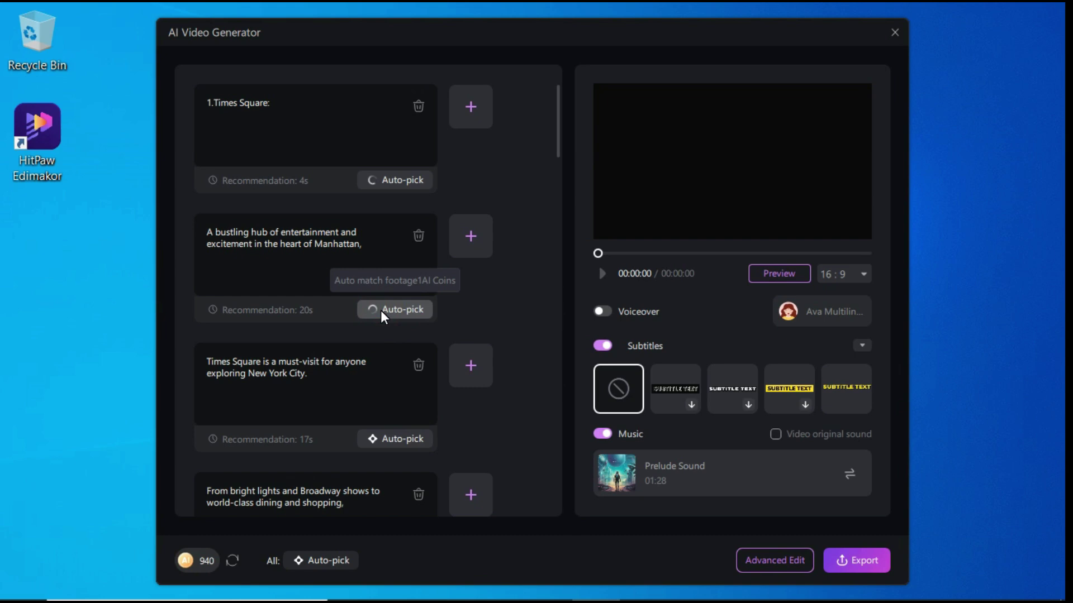
click(395, 440)
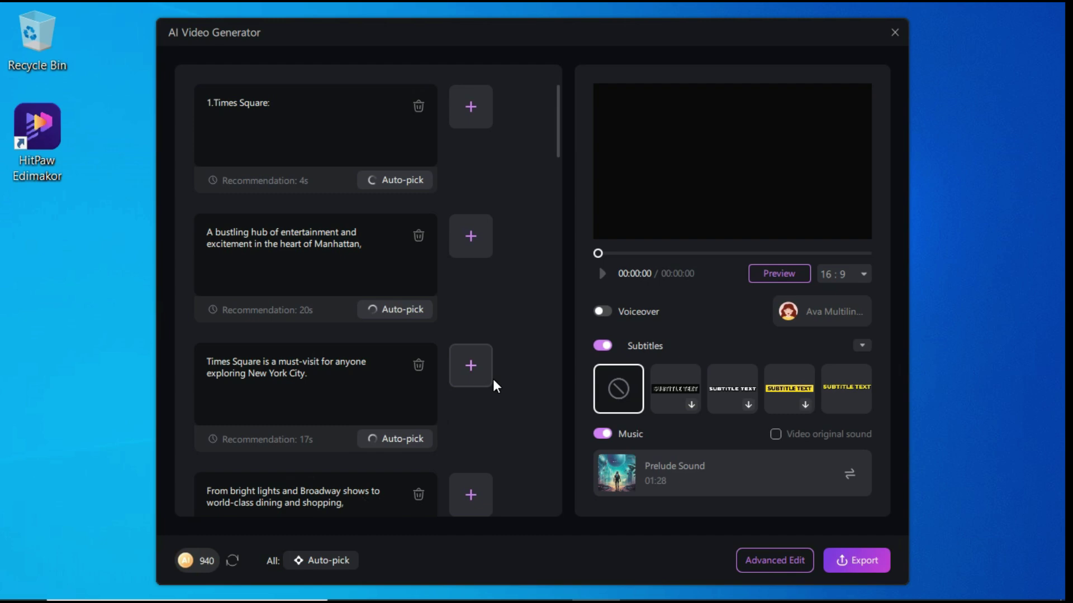
Step: Keep the 16:9 aspect ratio and turn voiceover narration on
click(859, 274)
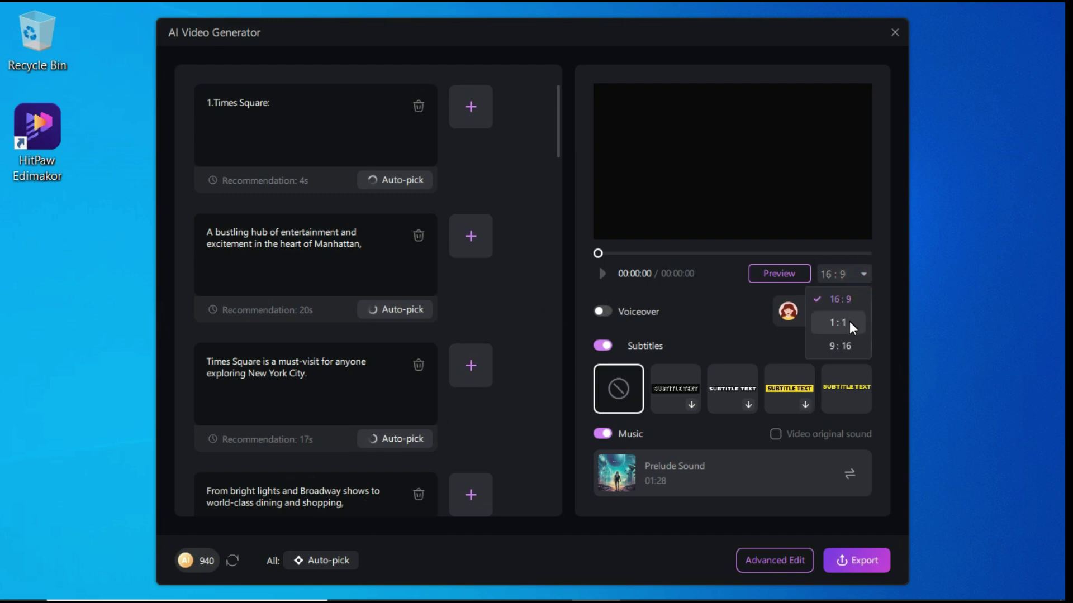
click(863, 274)
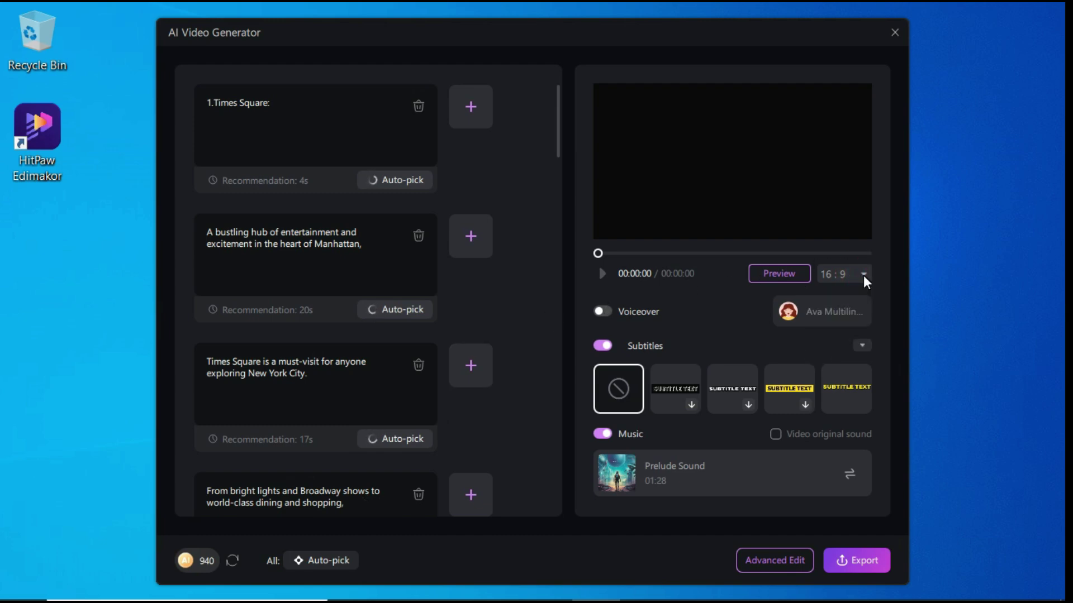
click(607, 310)
Step: Audition the Andrew and Emma Multilingual voices, then switch the AI voiceover off
click(836, 313)
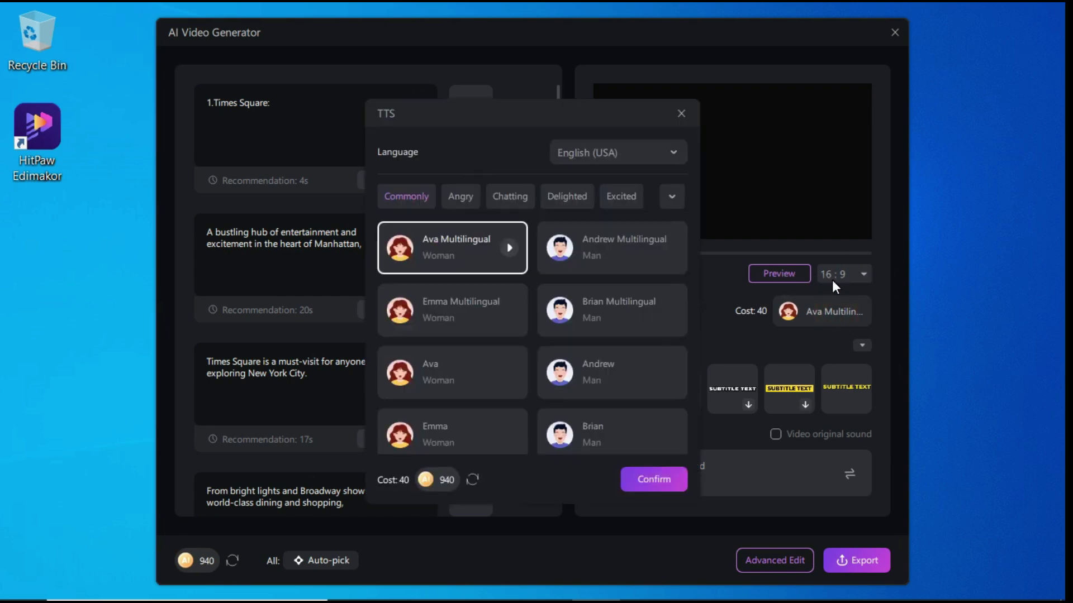
click(612, 249)
click(474, 316)
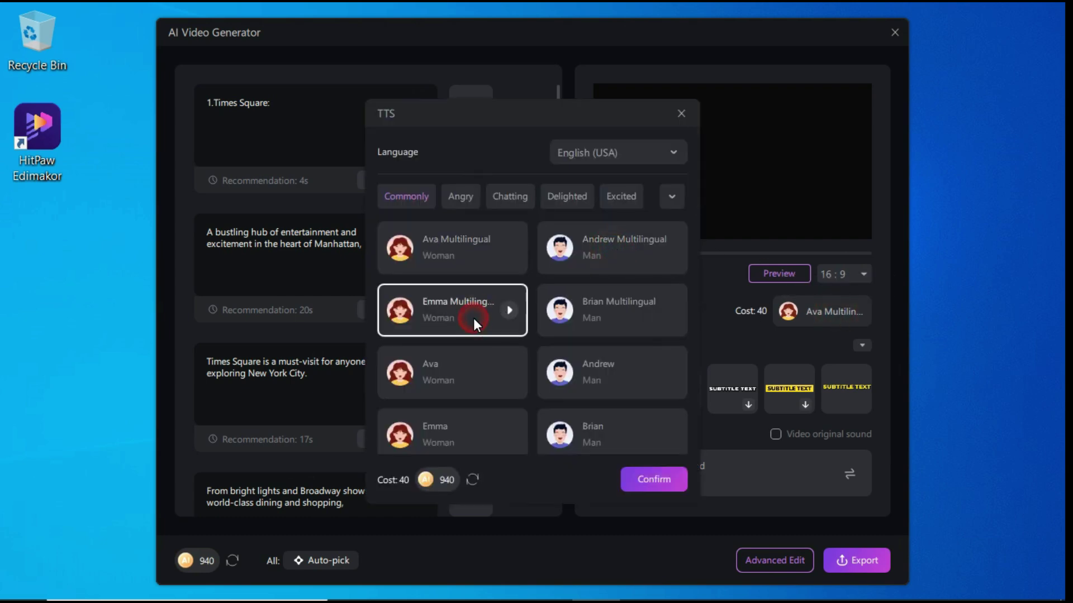
click(616, 249)
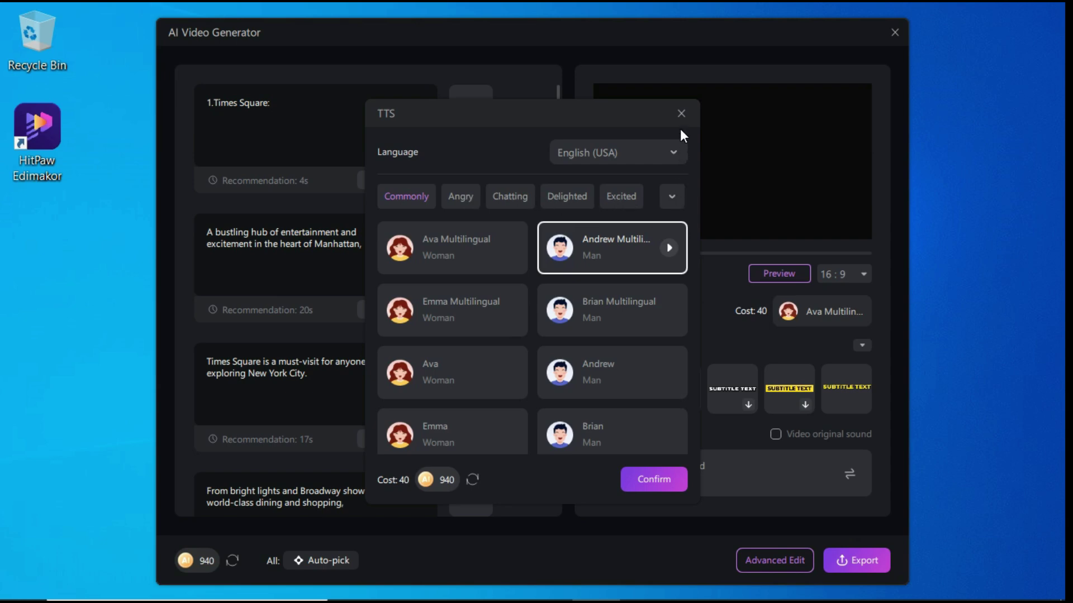
click(681, 113)
click(598, 310)
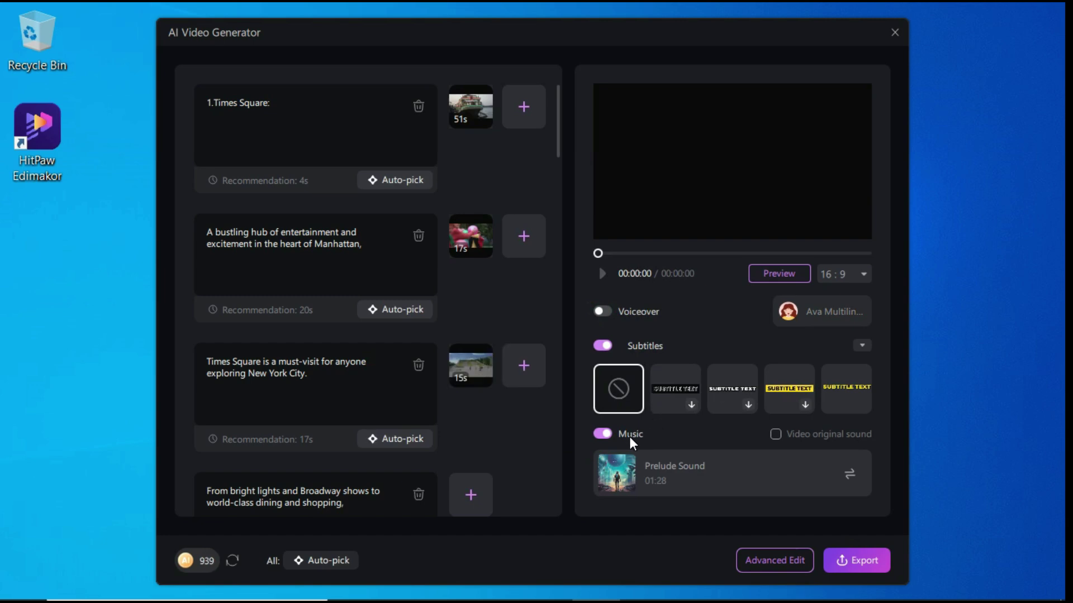
Step: Look through the background music tracks without changing one, and turn subtitles off
click(851, 475)
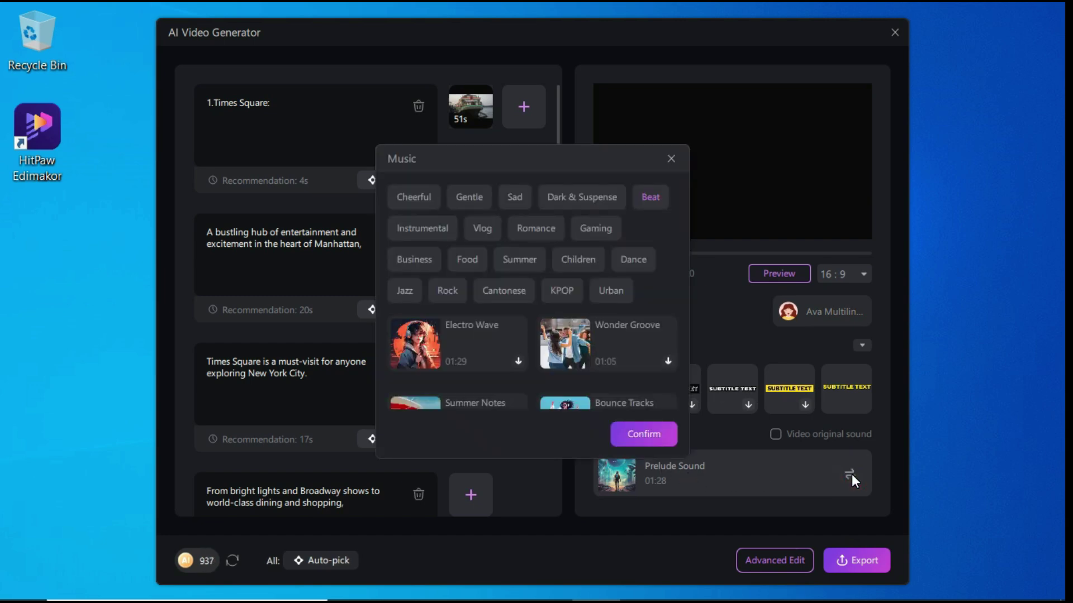
scroll(569, 348, down, 6)
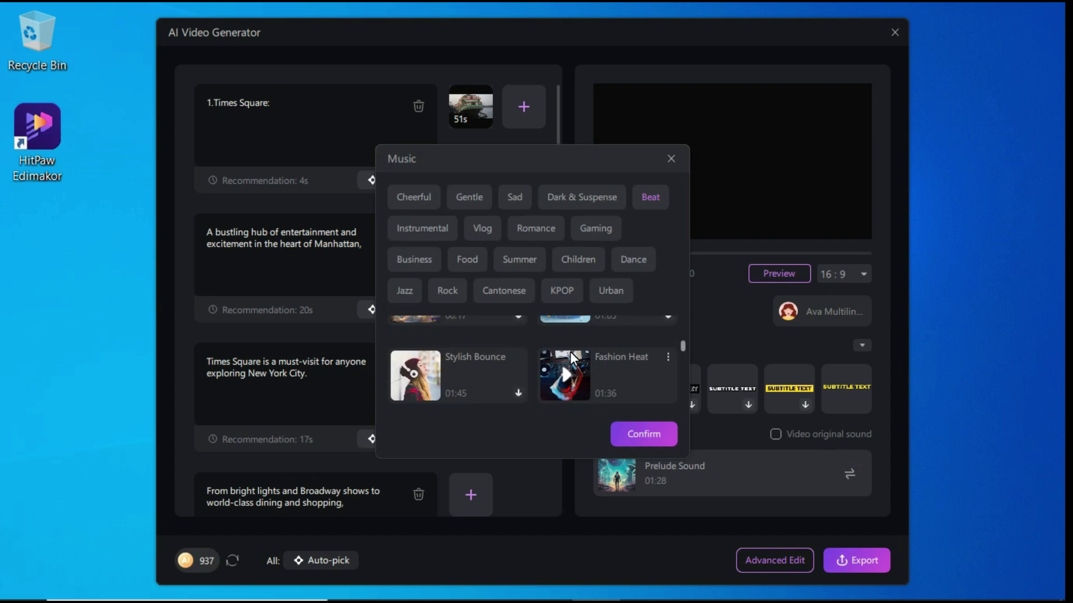
scroll(570, 355, up, 4)
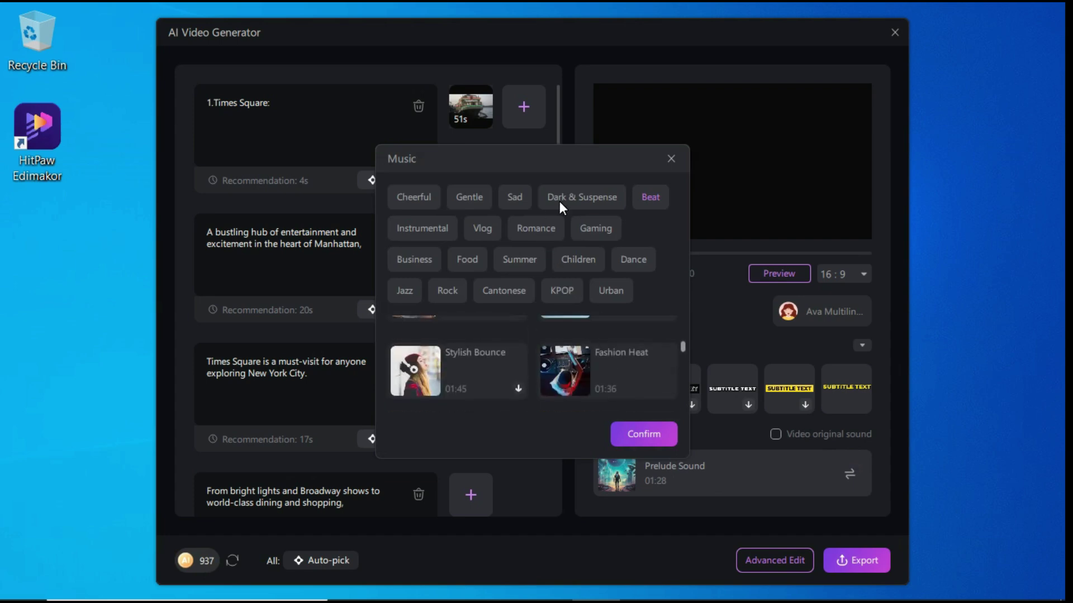
click(671, 160)
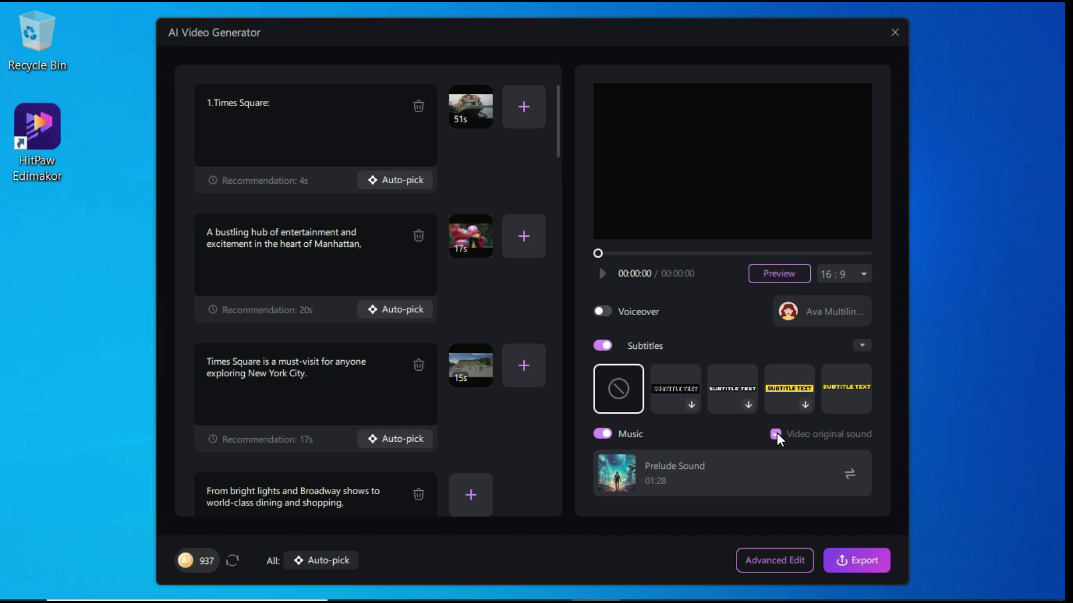
click(604, 345)
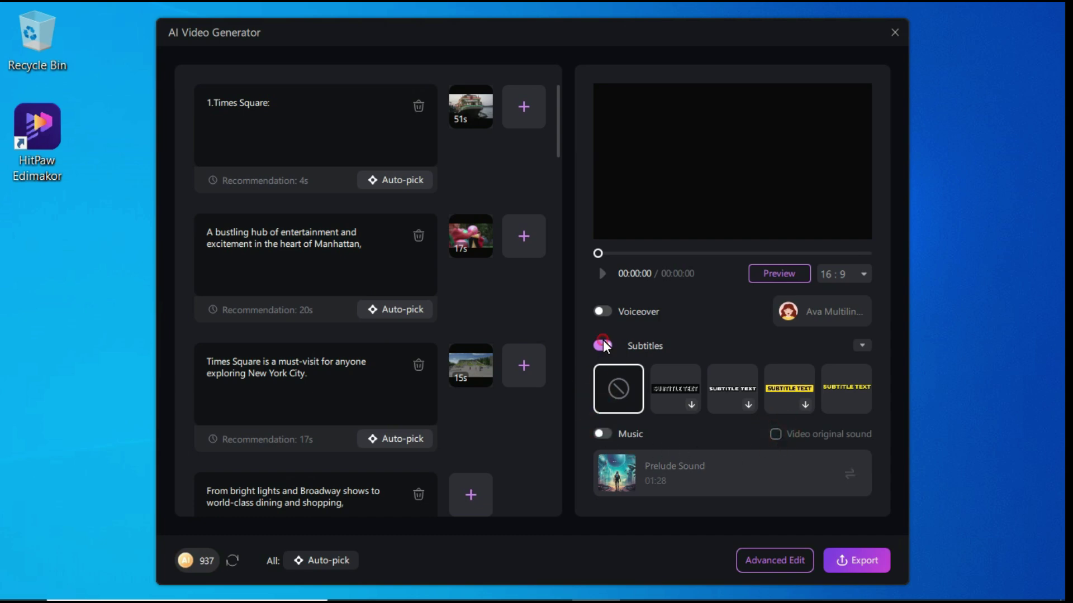
Step: Preview the generated video, skip to the balloon clip, and check export settings without exporting
click(774, 273)
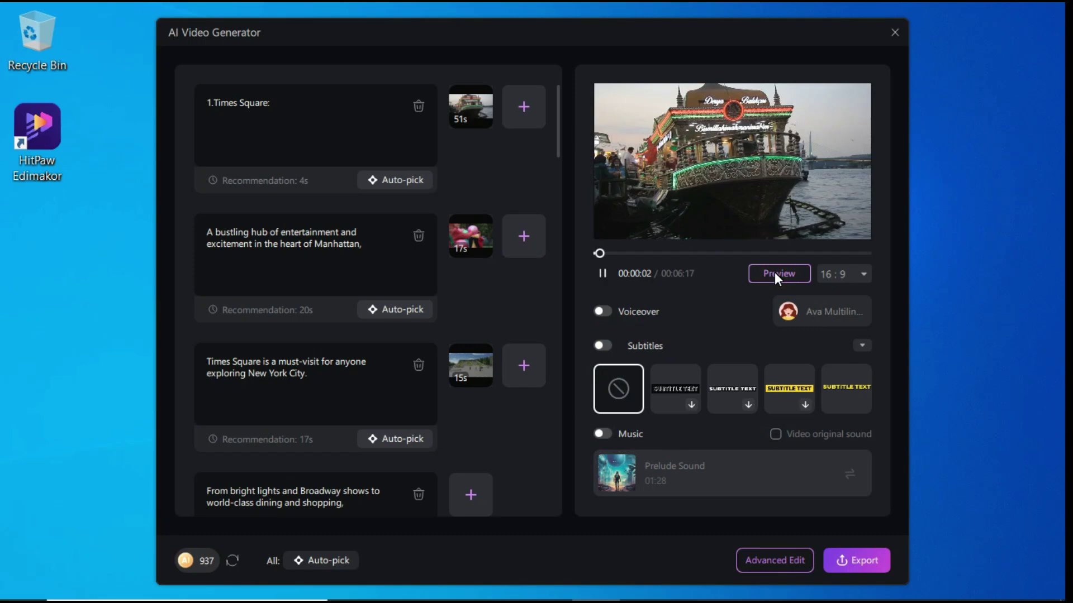
click(639, 253)
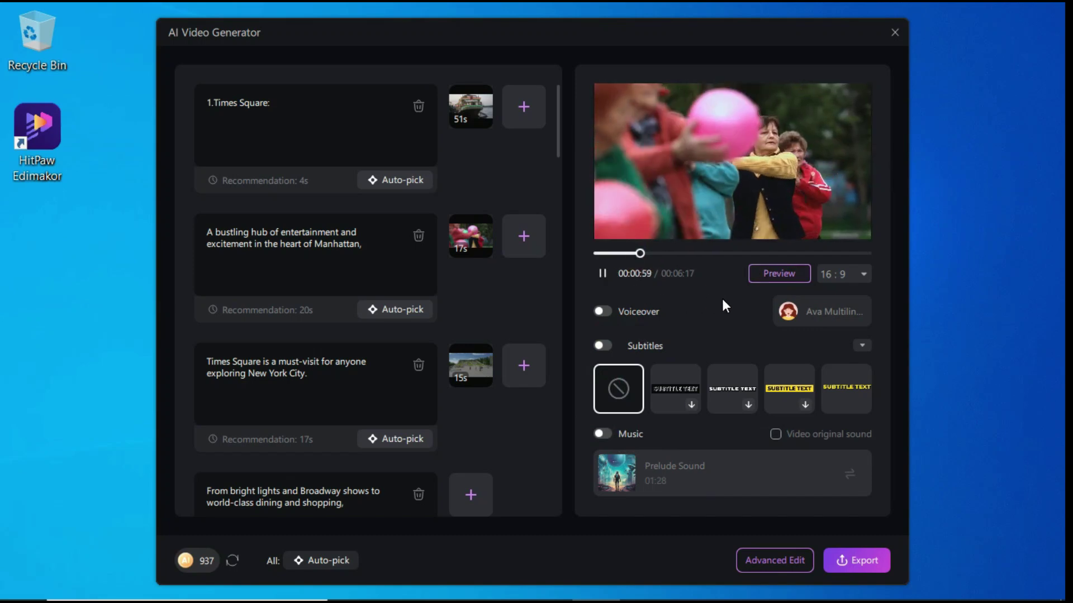
click(851, 560)
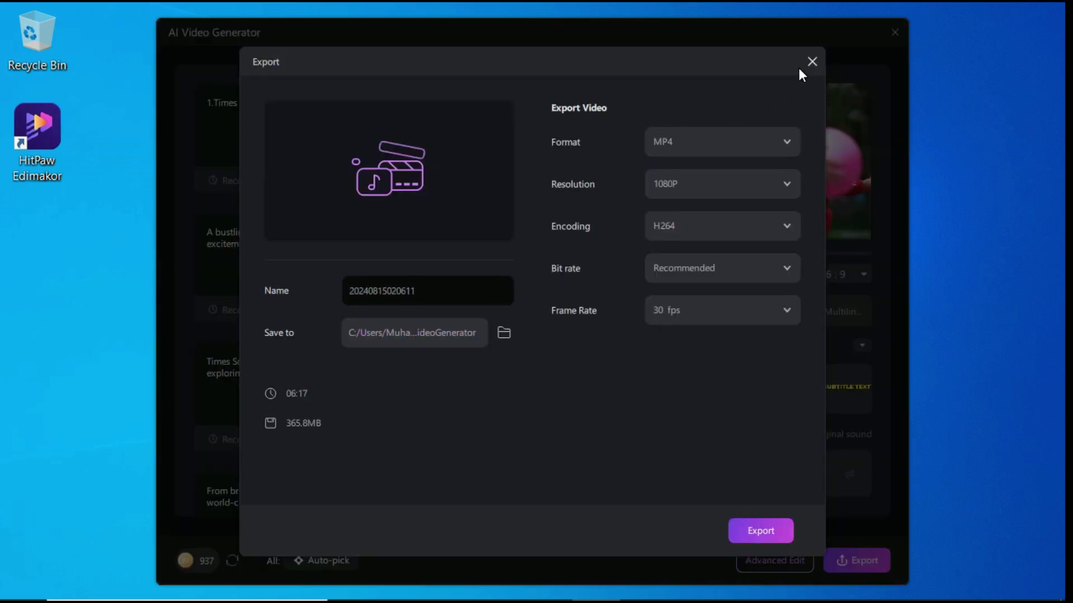
click(811, 60)
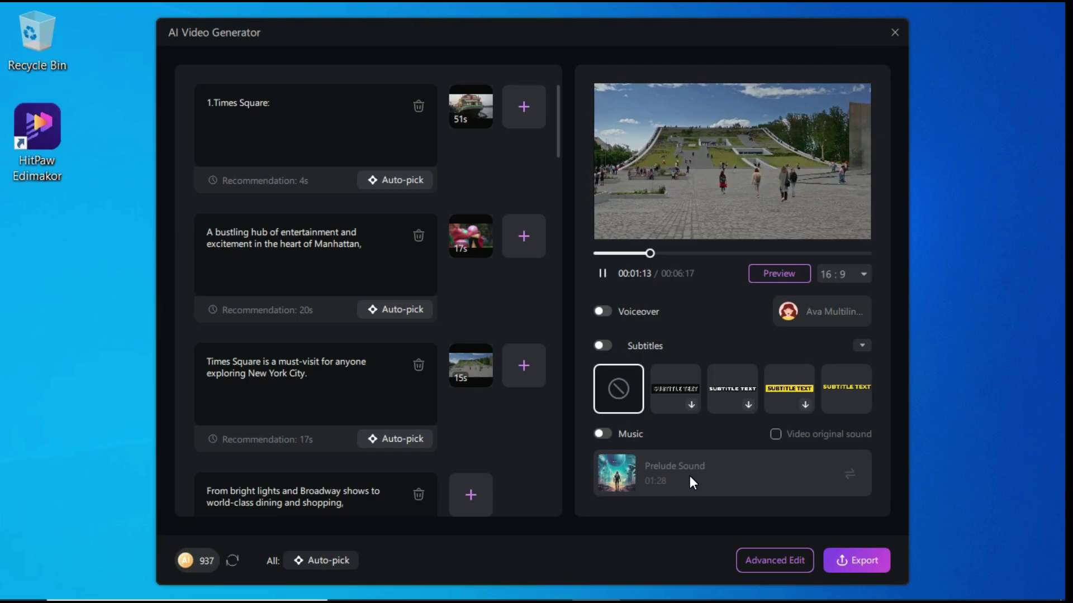
Step: Open the video in the full editor and inspect the 17-second balloon and 15-second park clips
click(777, 558)
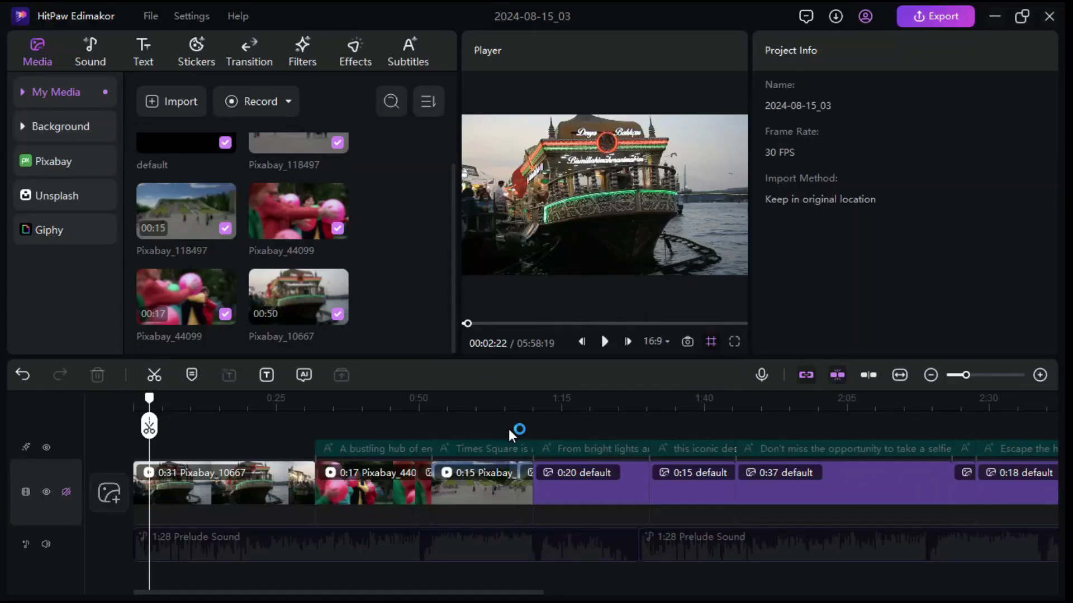
click(358, 483)
click(371, 405)
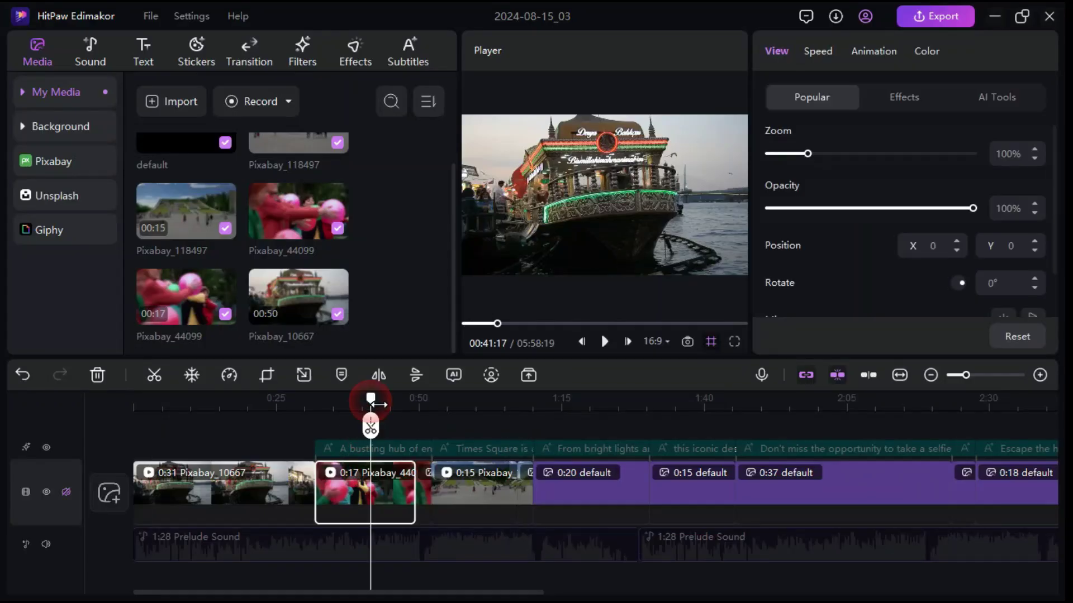
click(481, 481)
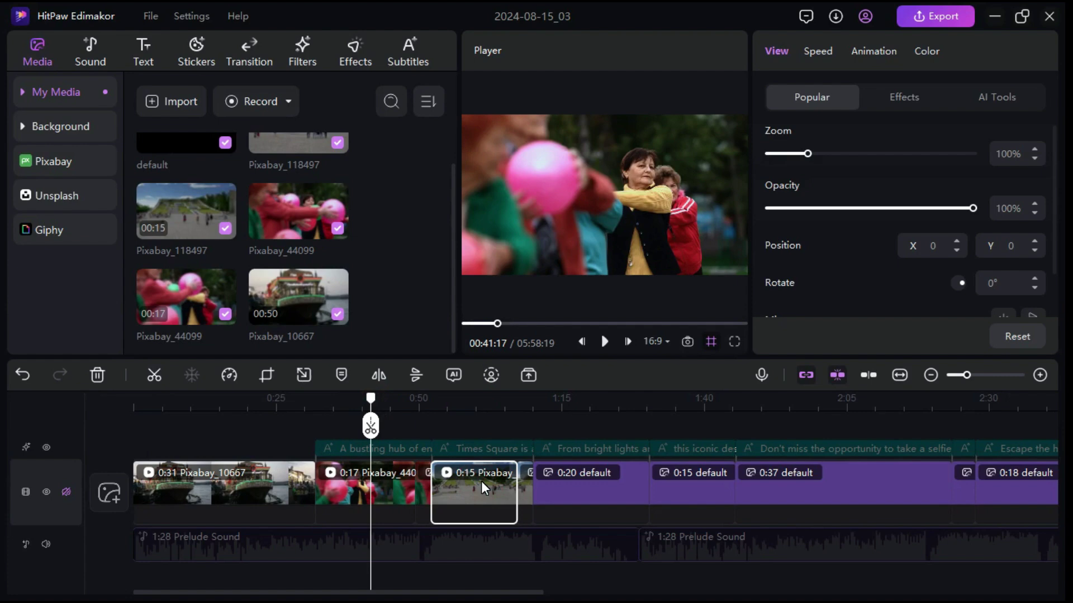
click(485, 405)
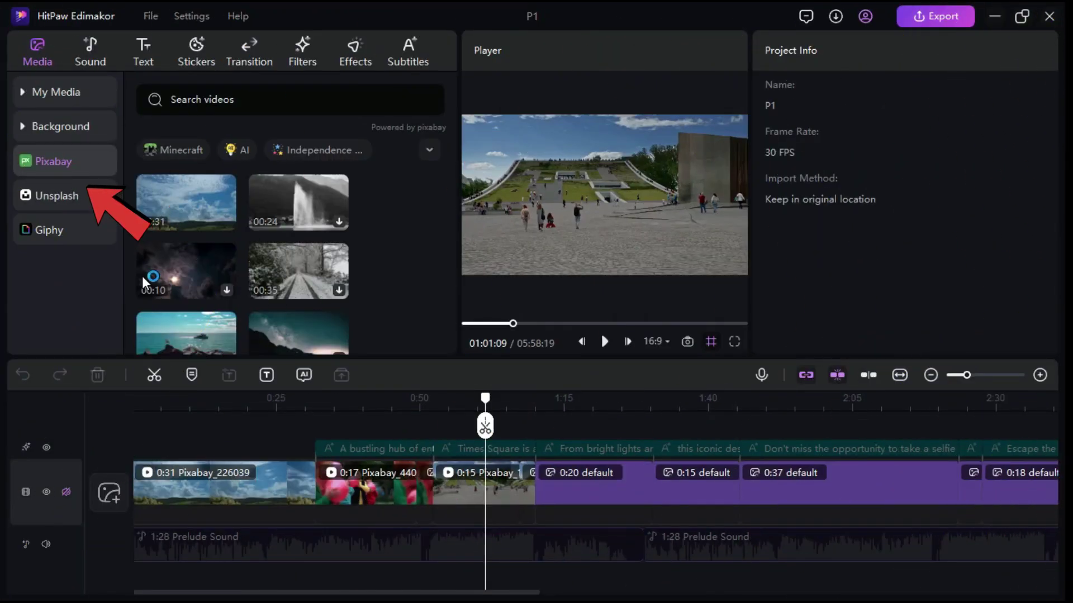
Step: Browse Unsplash, Giphy and Pixabay, then replace the first timeline clip with the 31-second cloud clip
click(42, 195)
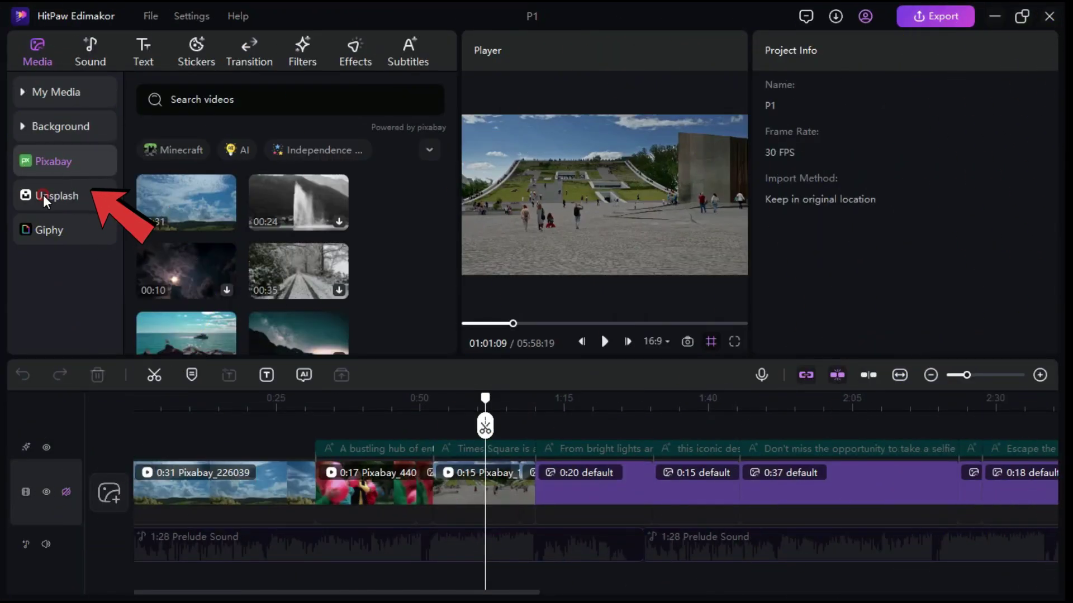
click(52, 232)
click(61, 161)
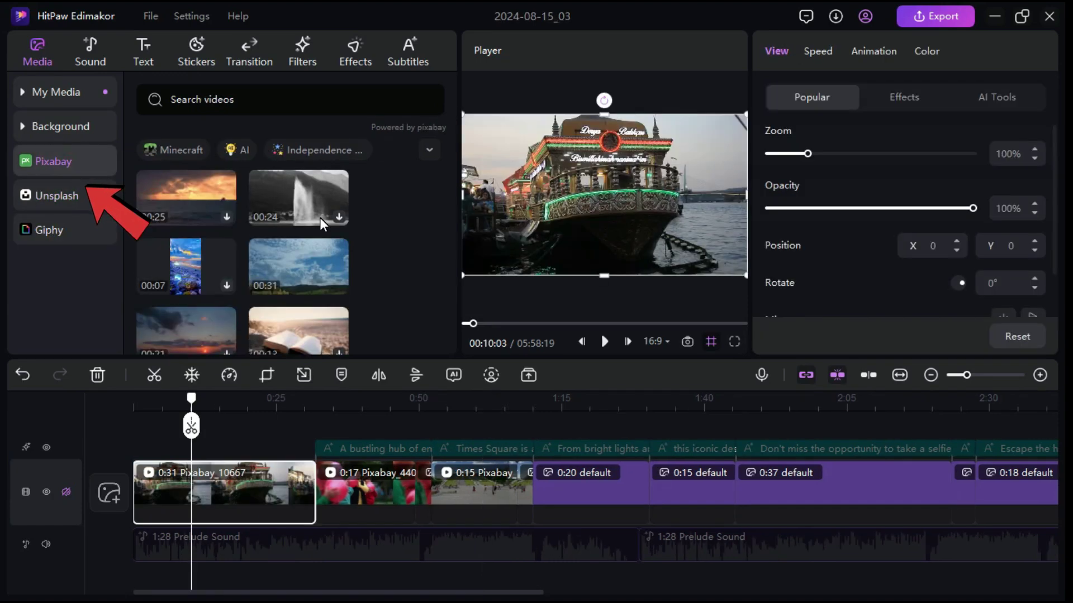
drag(299, 260, 146, 471)
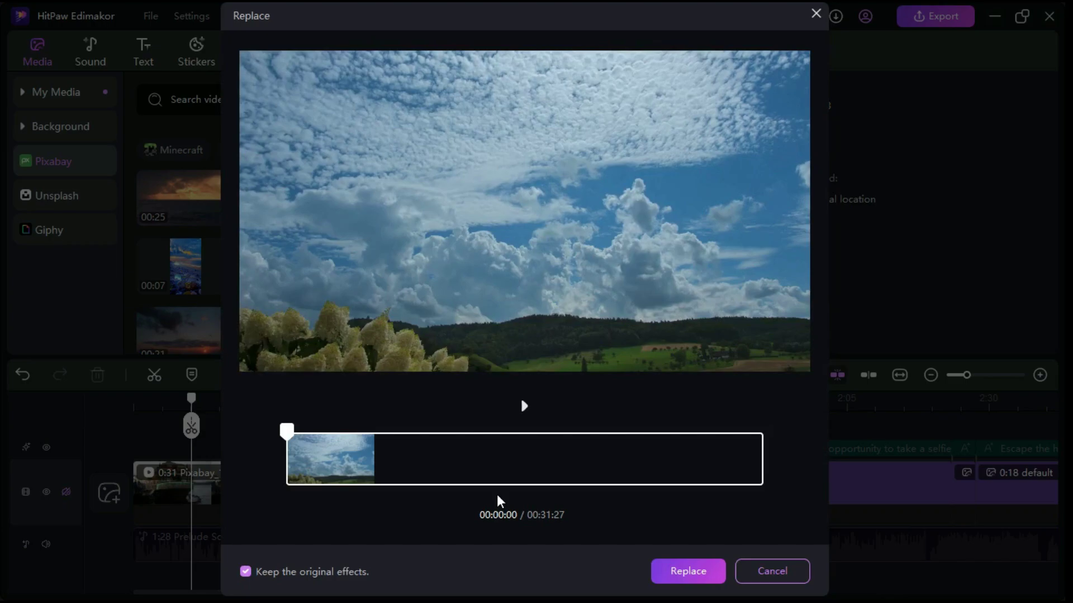
click(687, 573)
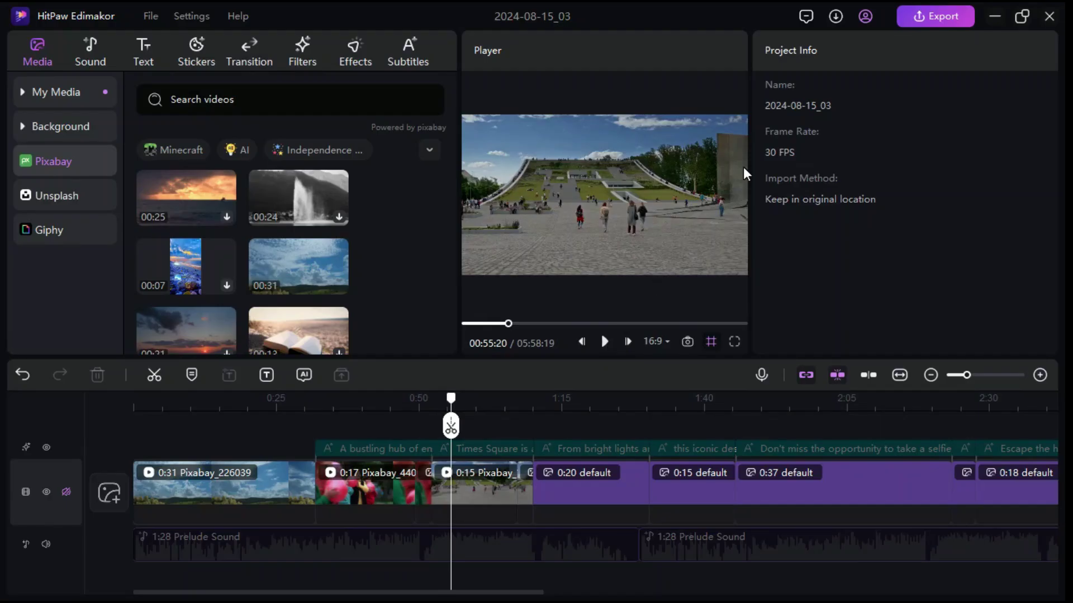
Step: Open the export settings and confirm MP4 format, 1080P resolution and 30 fps
click(943, 16)
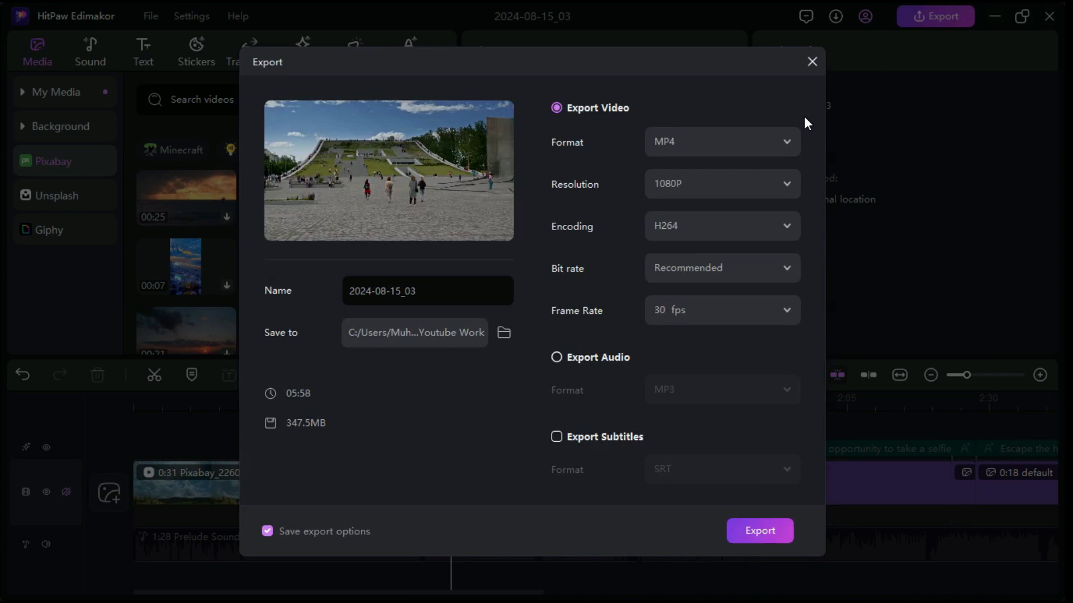
click(774, 147)
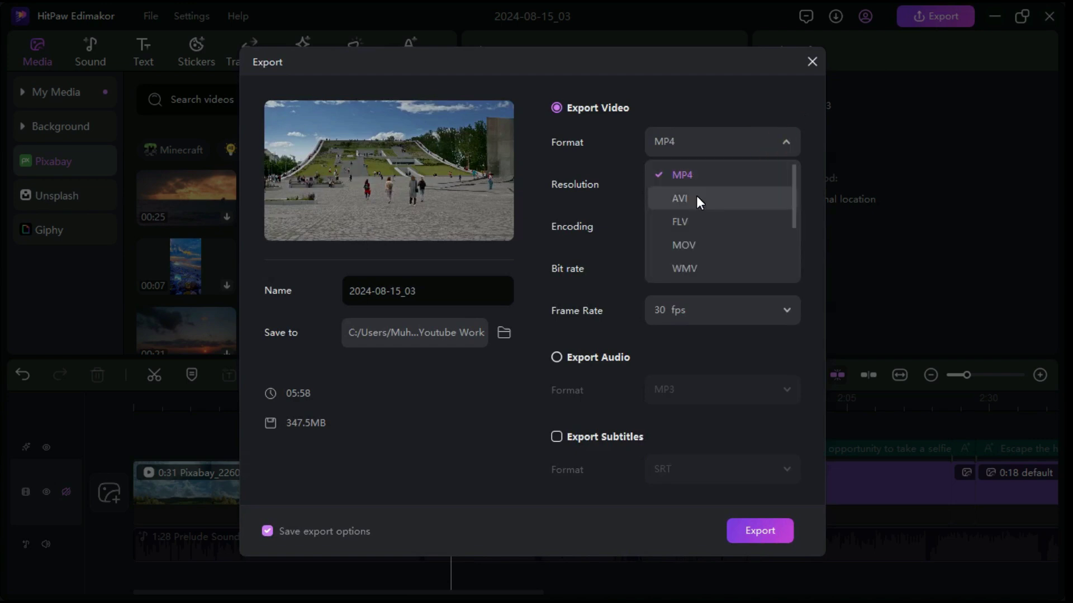
scroll(696, 196, down, 2)
scroll(687, 173, up, 2)
click(687, 177)
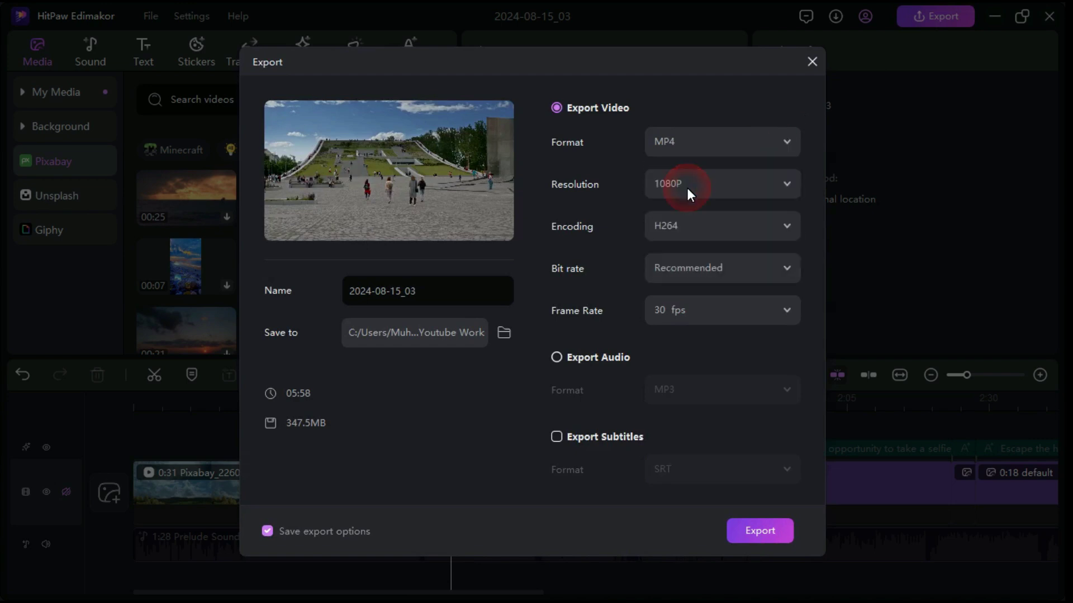
click(739, 183)
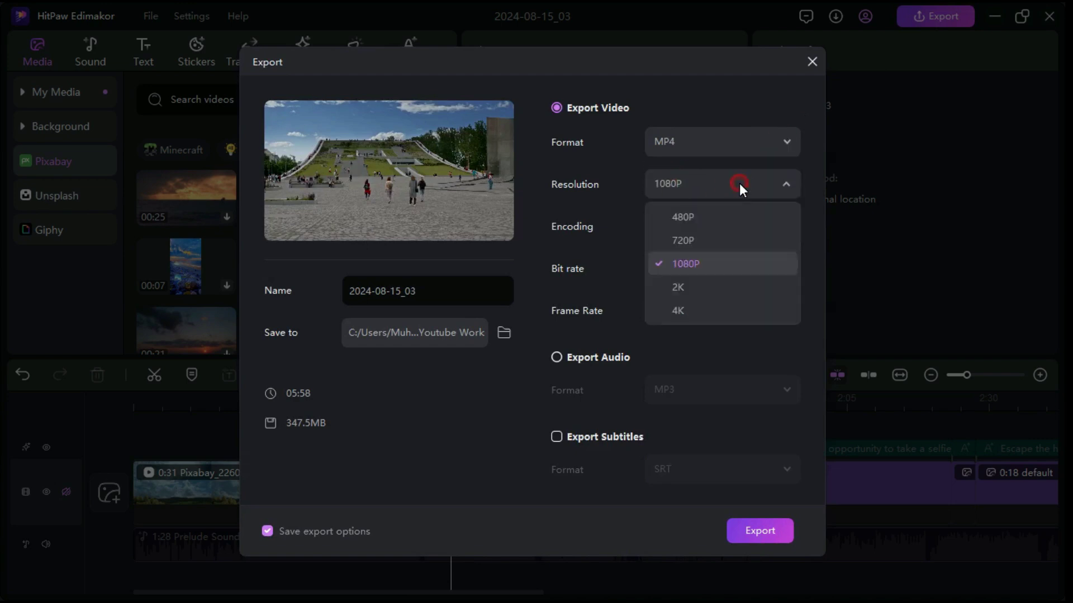
click(685, 263)
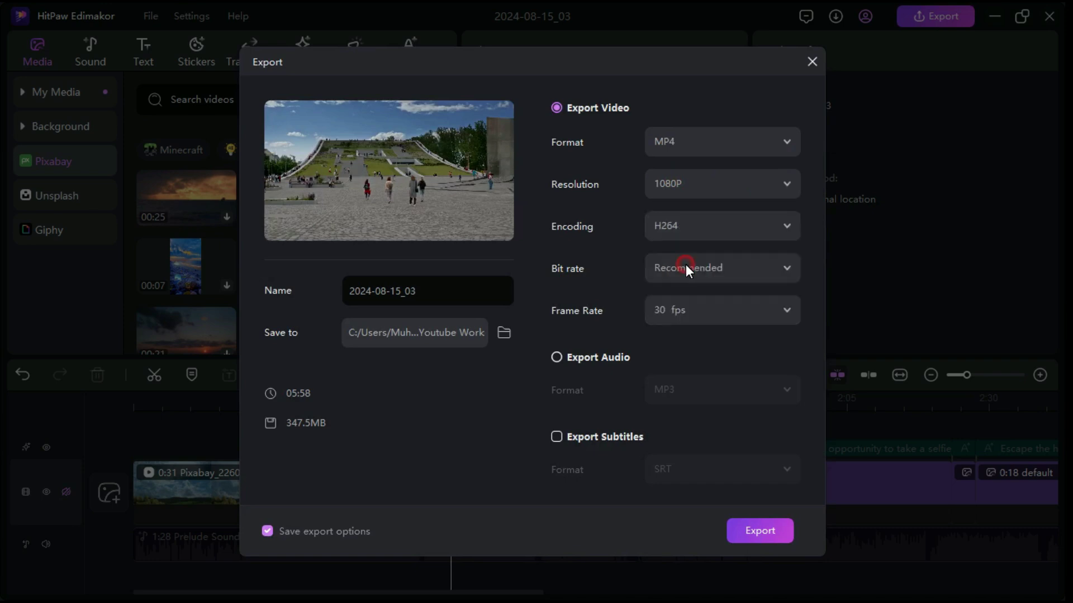
click(777, 311)
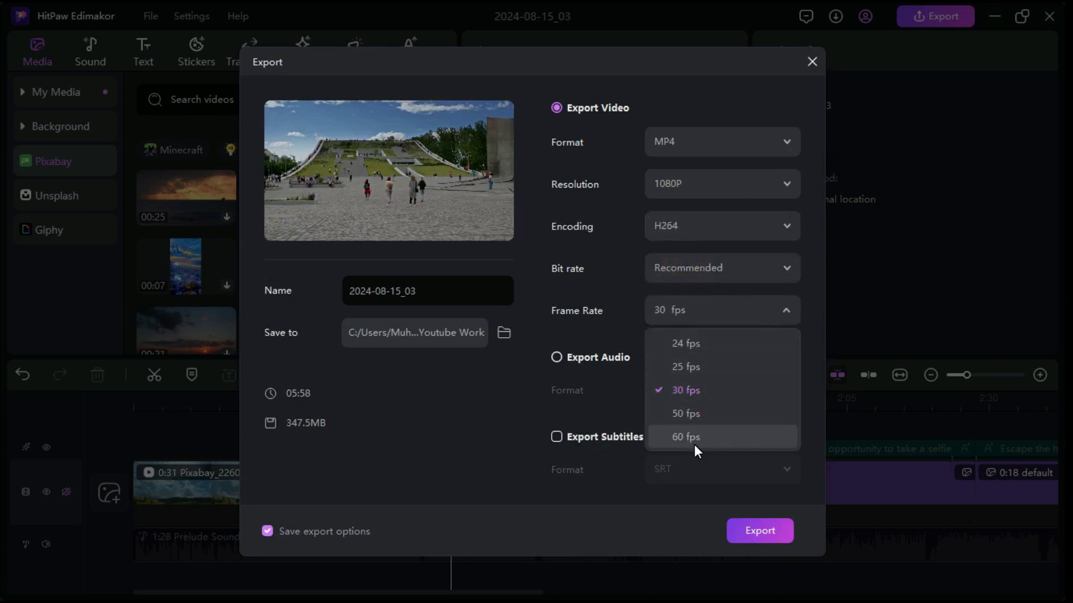
click(687, 395)
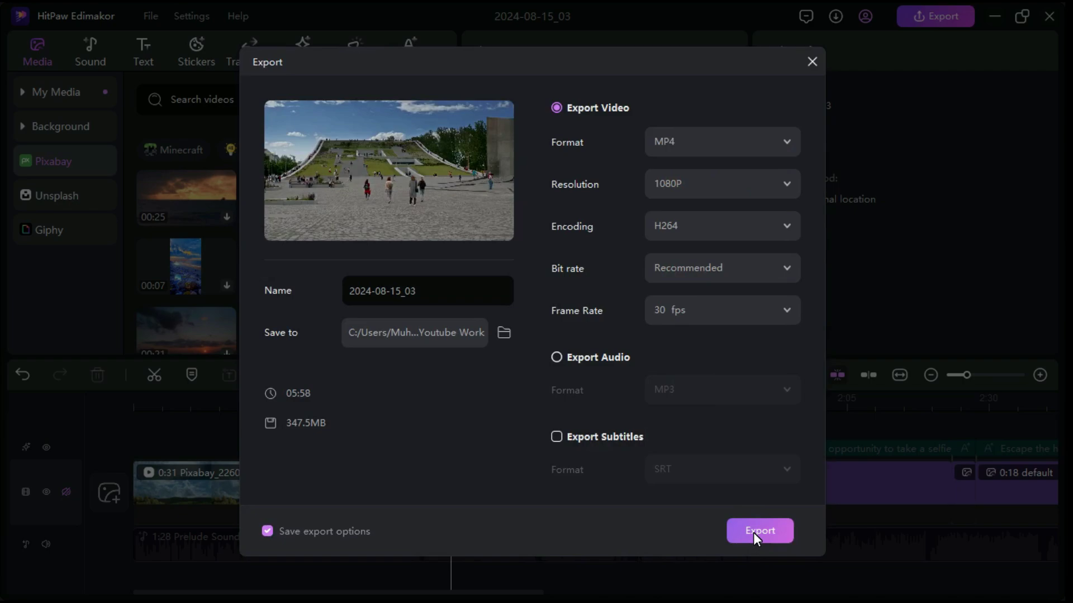